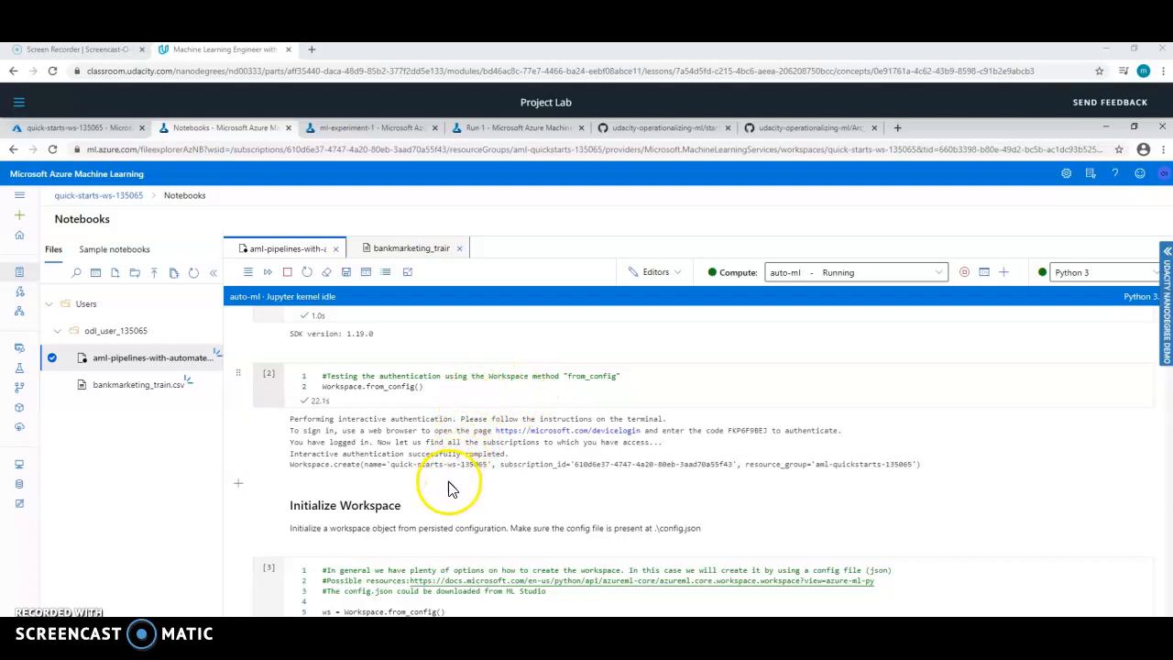
Review the notebook cells that initialize the workspace and define the Azure ML experiment with its project folder.
scroll(449, 488, down, 1)
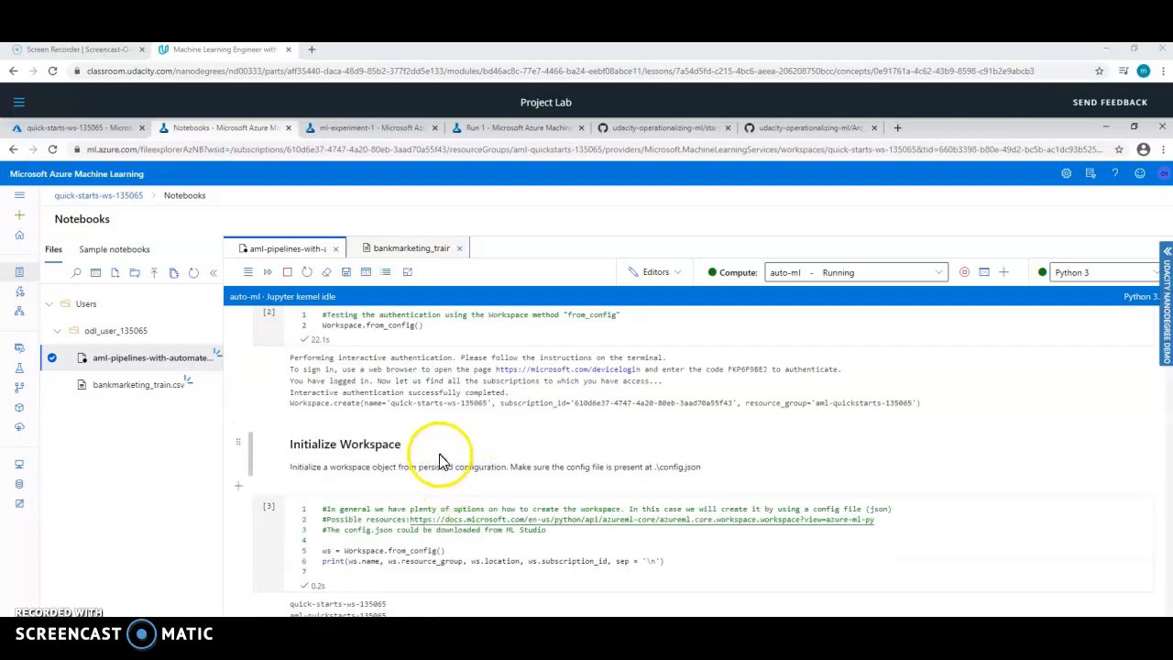
scroll(439, 458, down, 2)
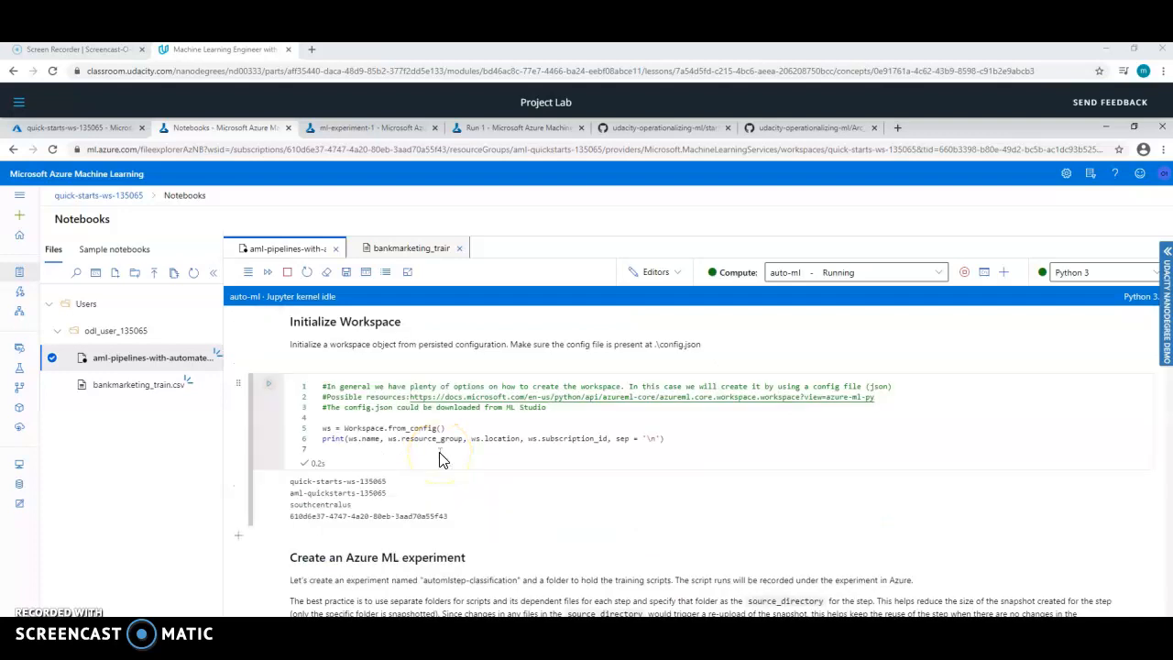
scroll(439, 458, down, 1)
scroll(438, 458, down, 1)
click(496, 463)
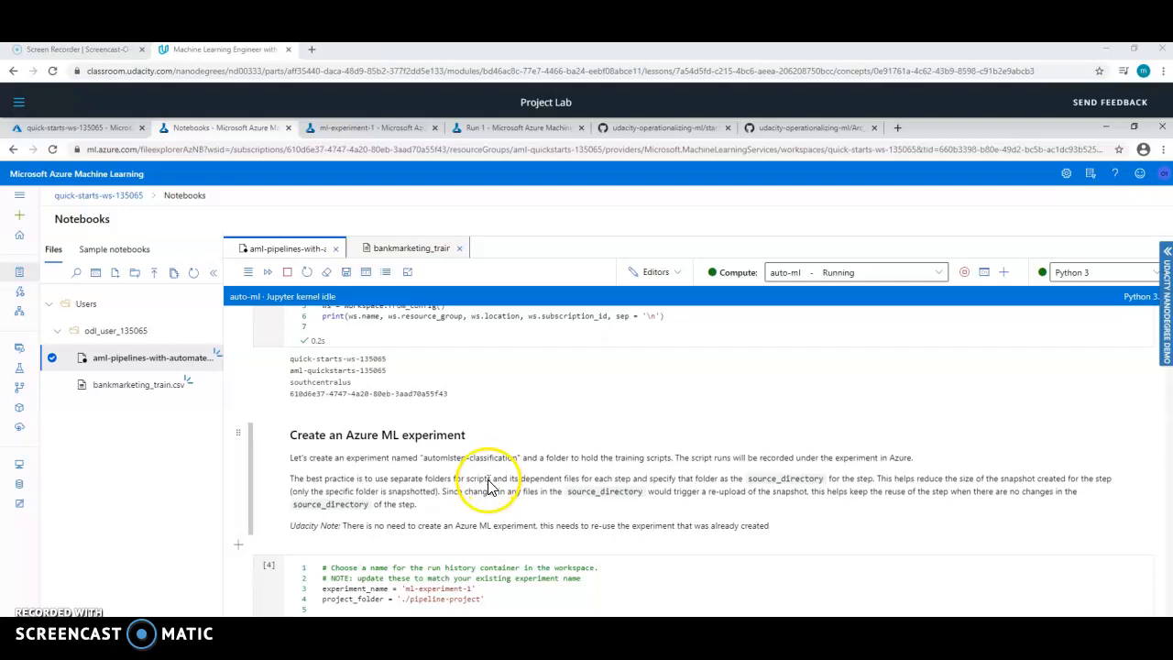
scroll(487, 486, down, 3)
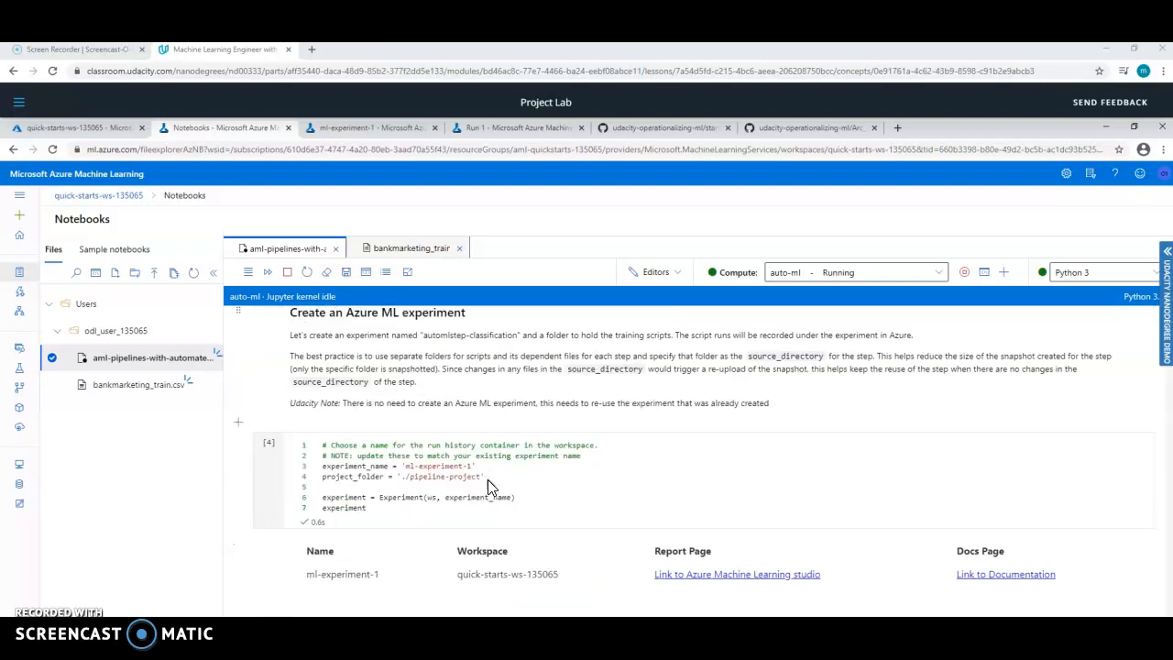
click(464, 429)
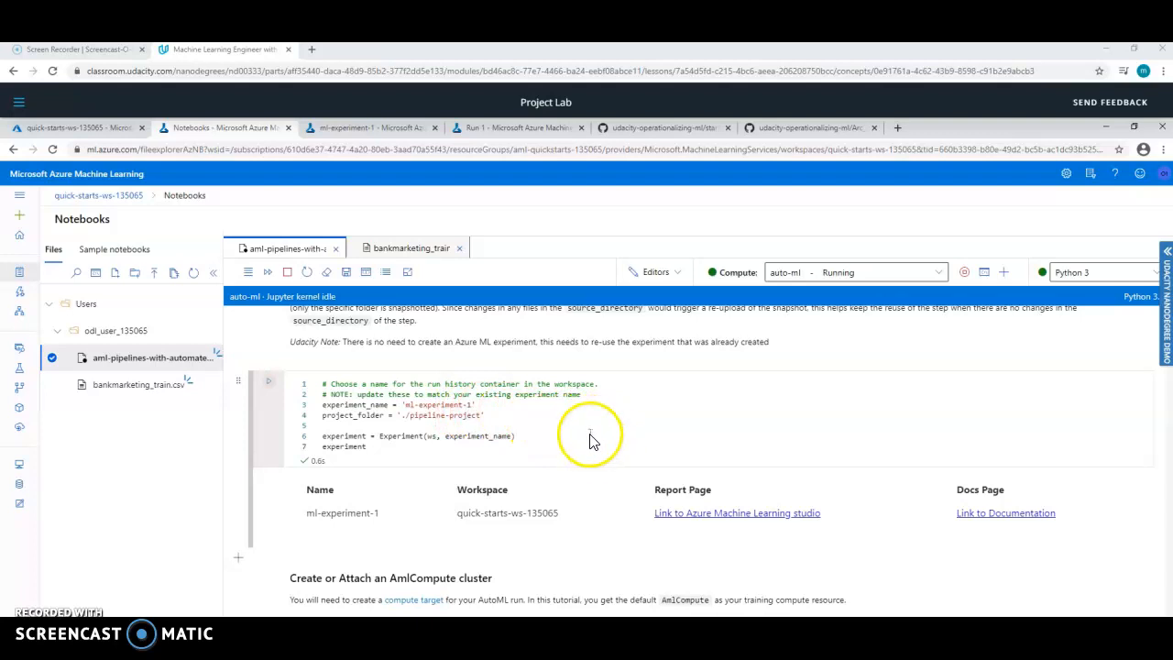
scroll(583, 449, down, 1)
Examine the cell that creates or attaches the AmlCompute cluster and the check for the bankmarketing_train dataset key.
click(581, 479)
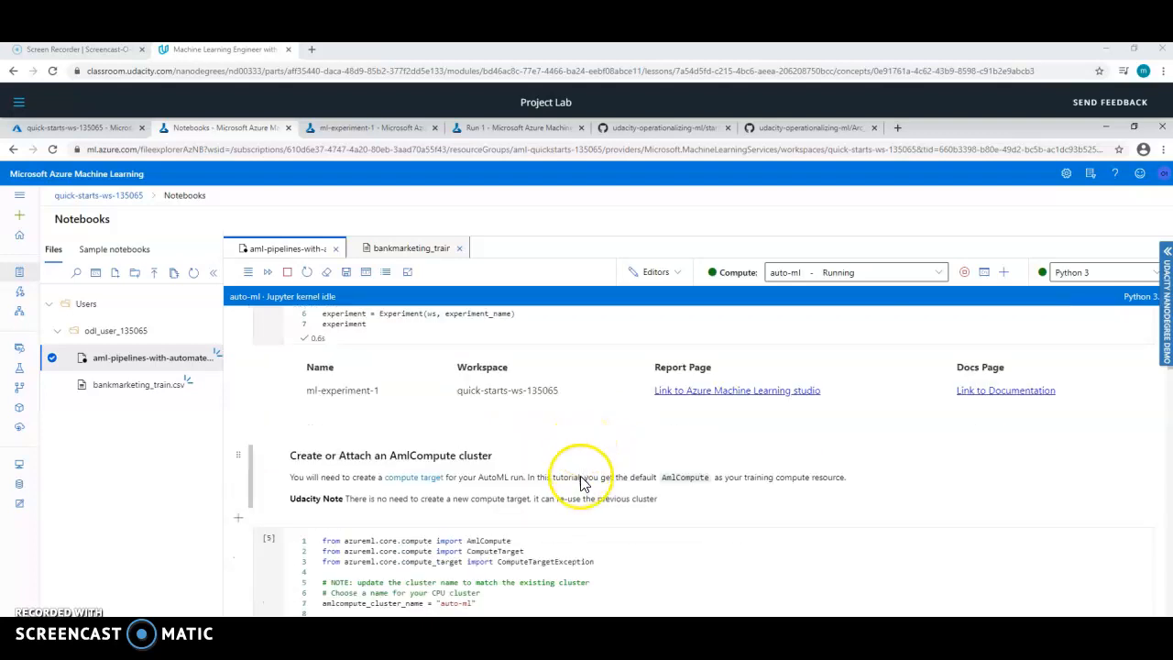
scroll(581, 481, down, 1)
click(607, 510)
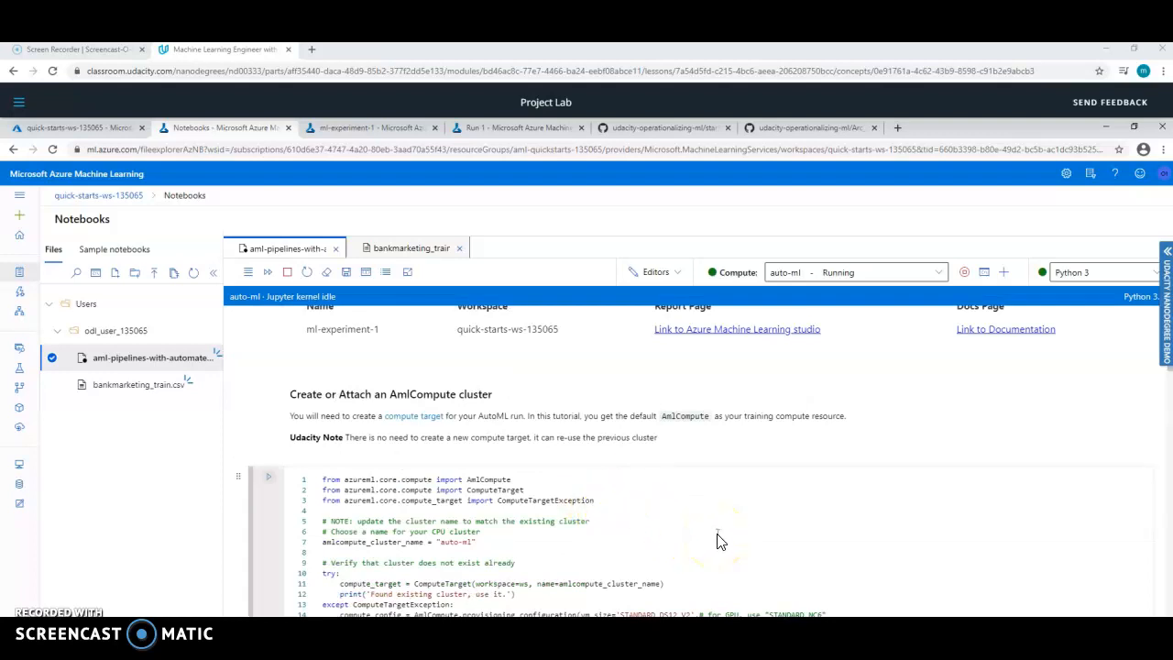
scroll(718, 542, down, 1)
scroll(718, 542, down, 2)
click(442, 386)
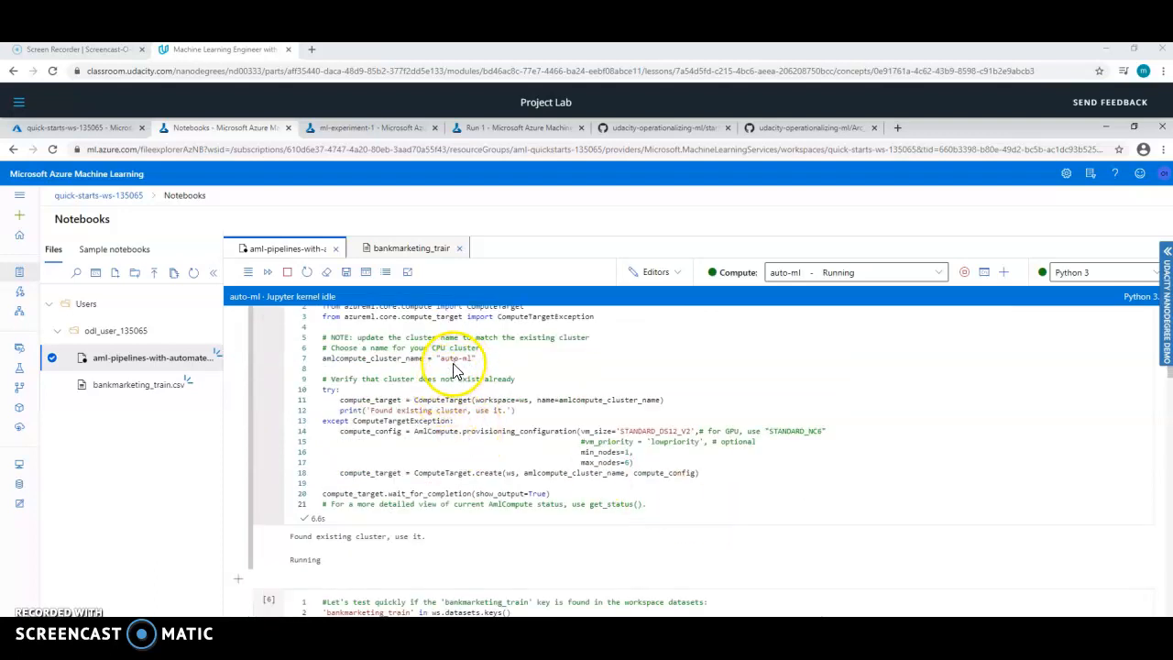
scroll(622, 489, down, 1)
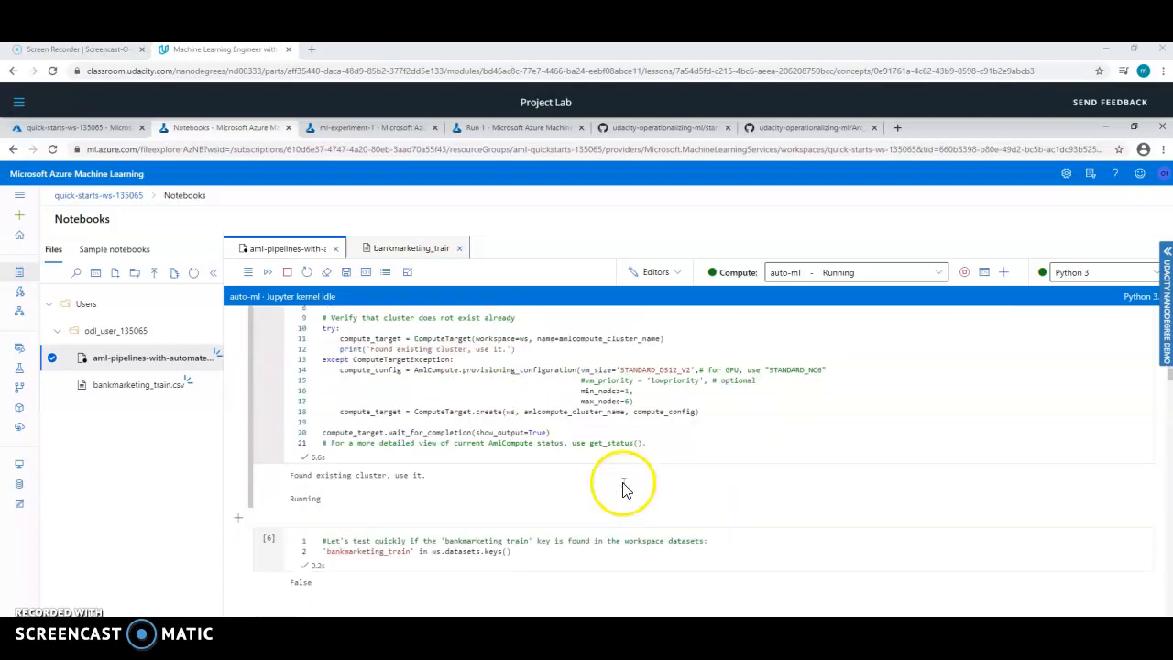
scroll(622, 489, down, 3)
Examine the Data section's dataset loading and registration code, its summary statistics and the preview of the dataset rows.
click(627, 524)
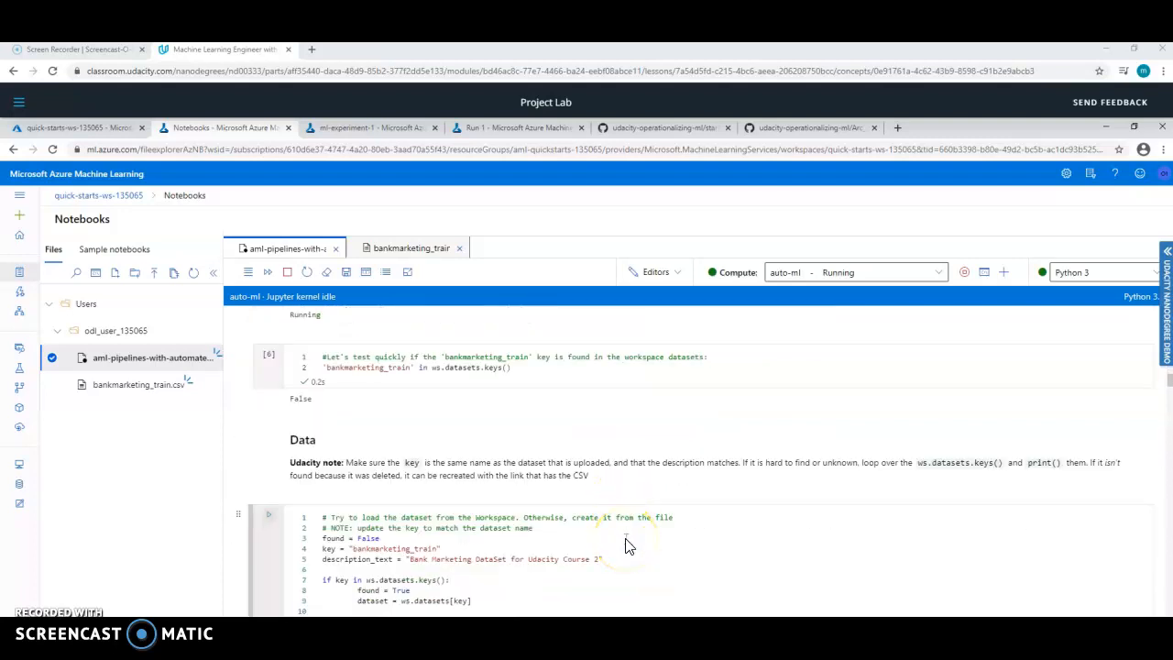
scroll(627, 546, down, 1)
click(623, 516)
scroll(623, 516, down, 1)
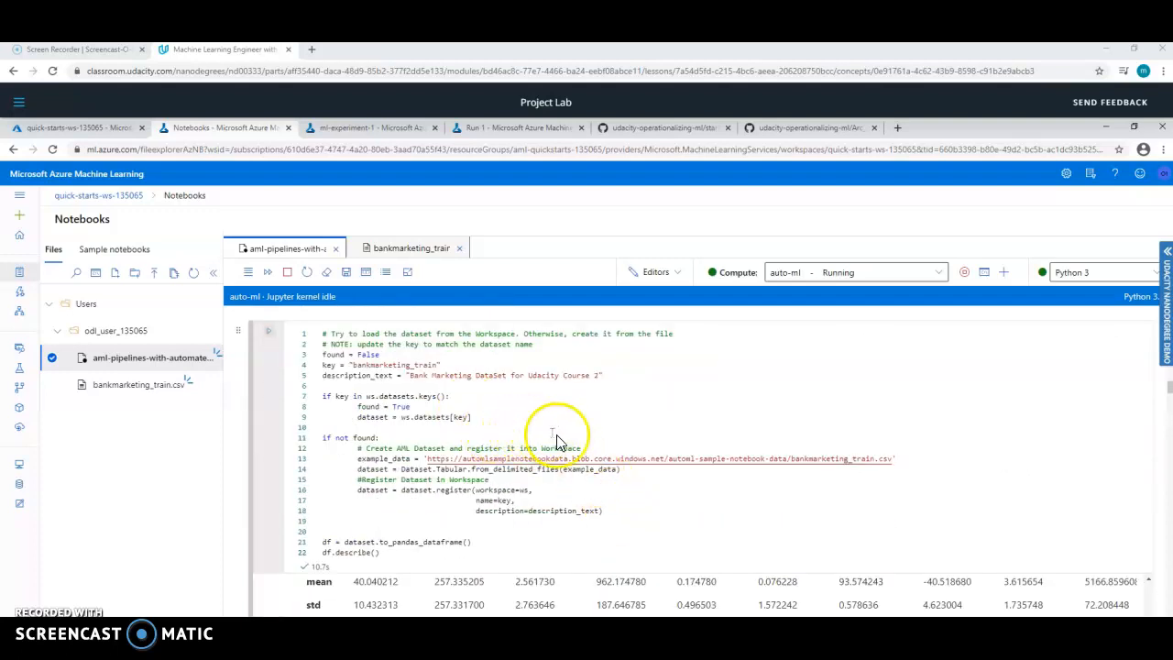
scroll(639, 483, down, 1)
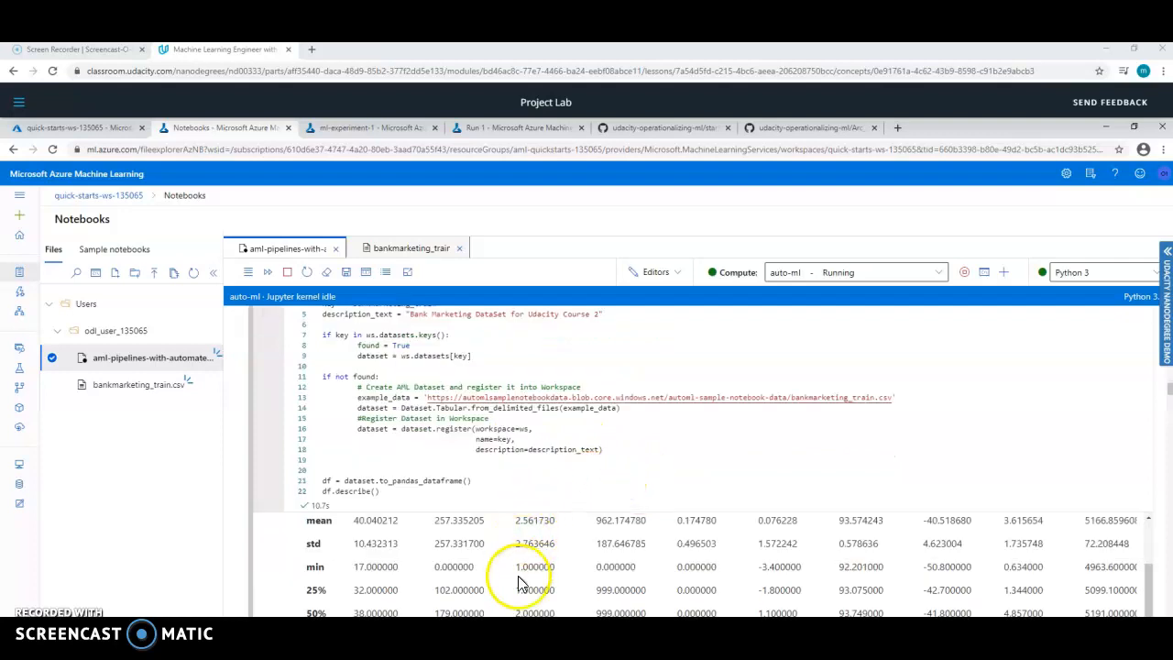
scroll(541, 545, down, 1)
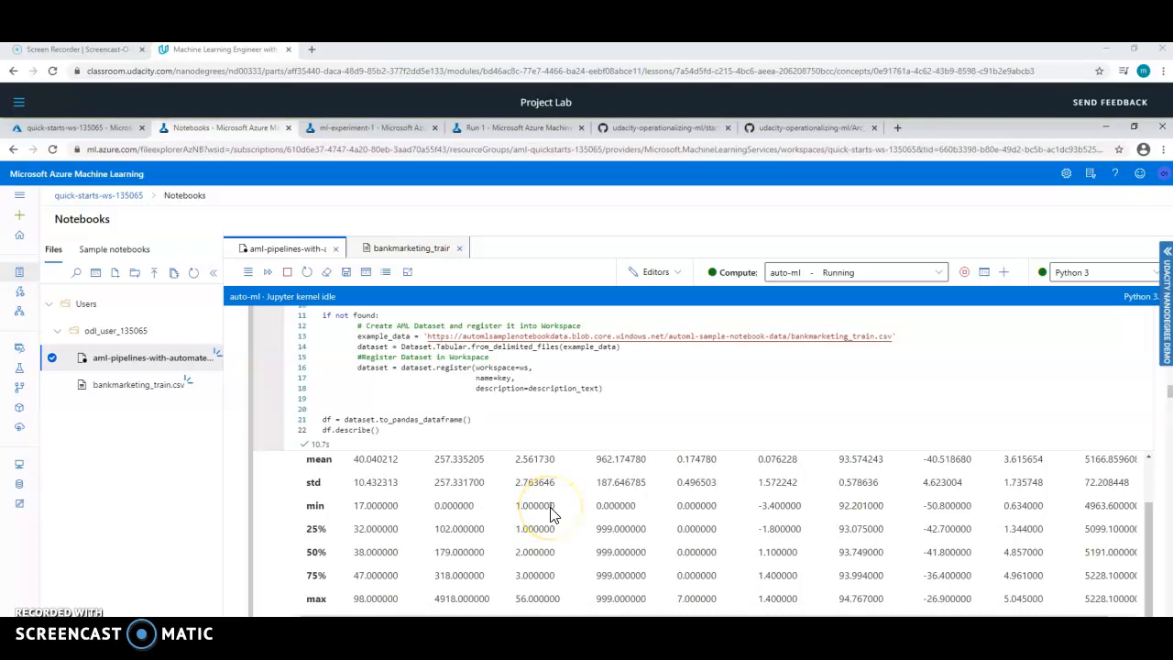
scroll(549, 513, down, 2)
scroll(550, 513, down, 7)
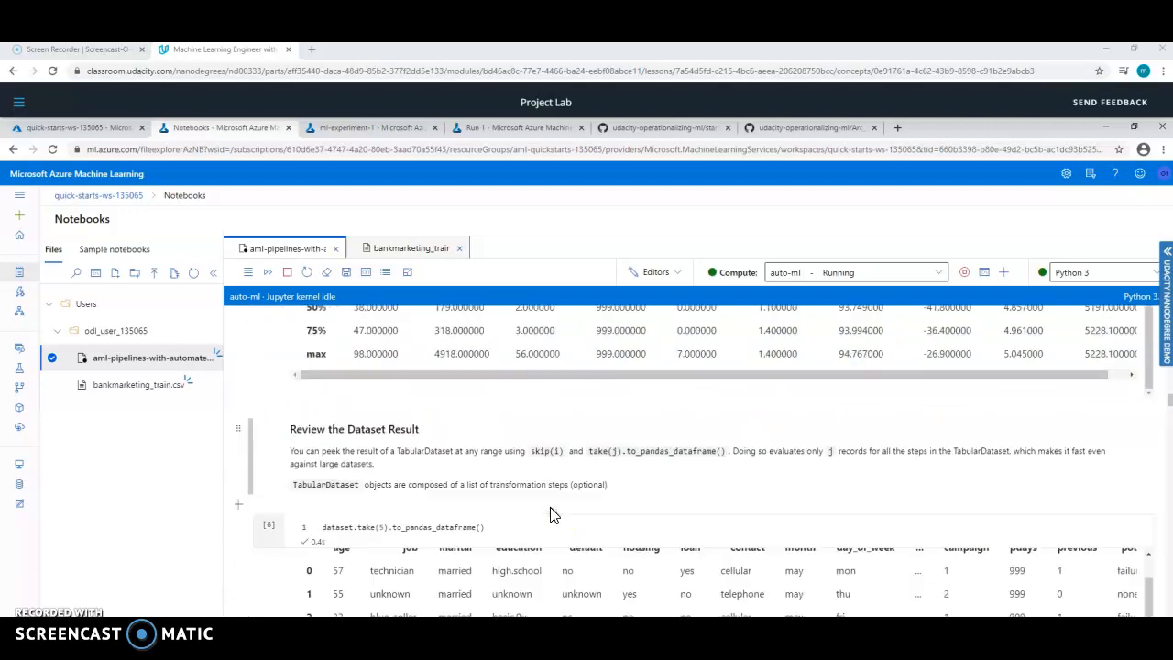
scroll(634, 486, down, 4)
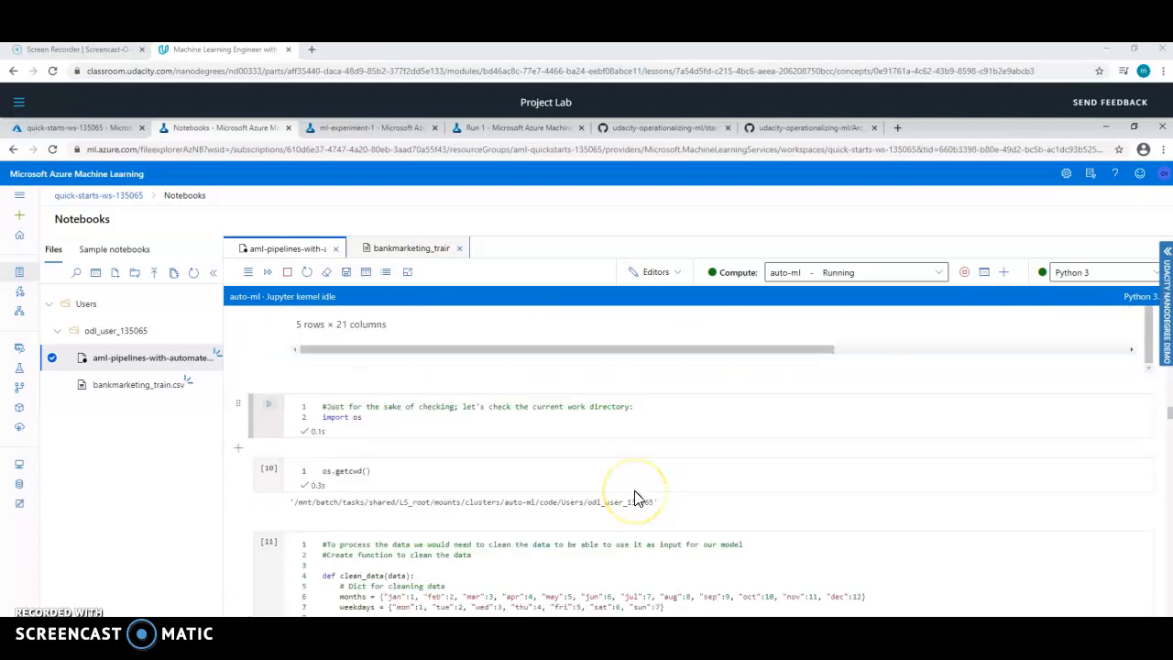
Review the clean_data function, the cols_case_1 feature list and the cells that split and recombine the training data.
scroll(638, 497, down, 1)
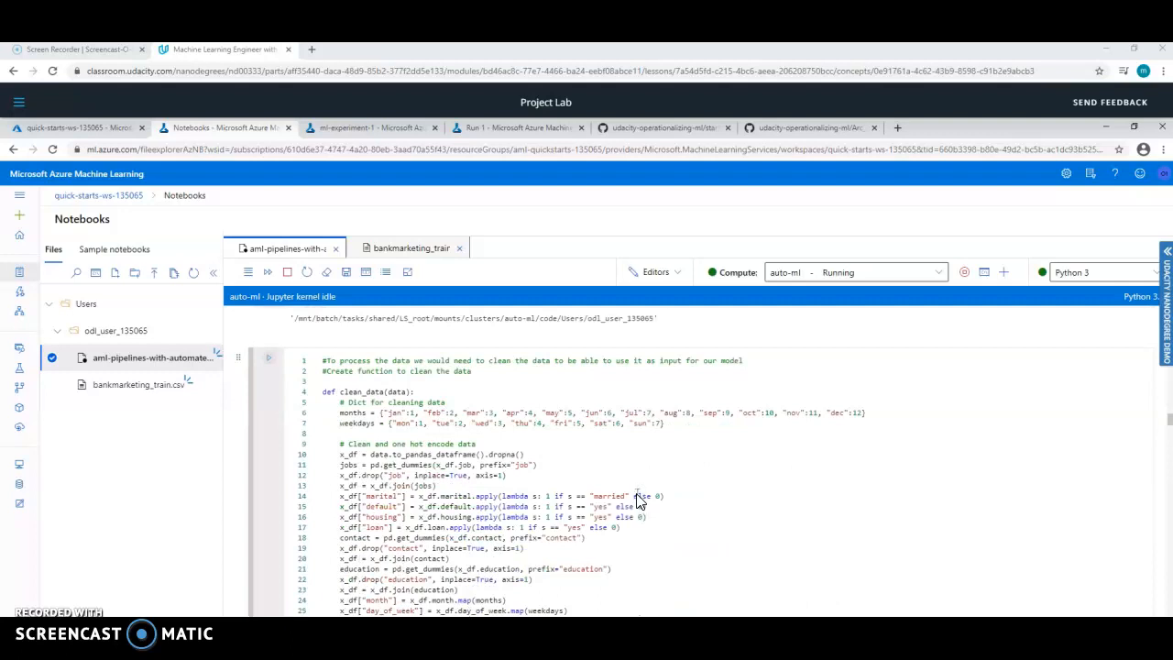
scroll(639, 501, down, 4)
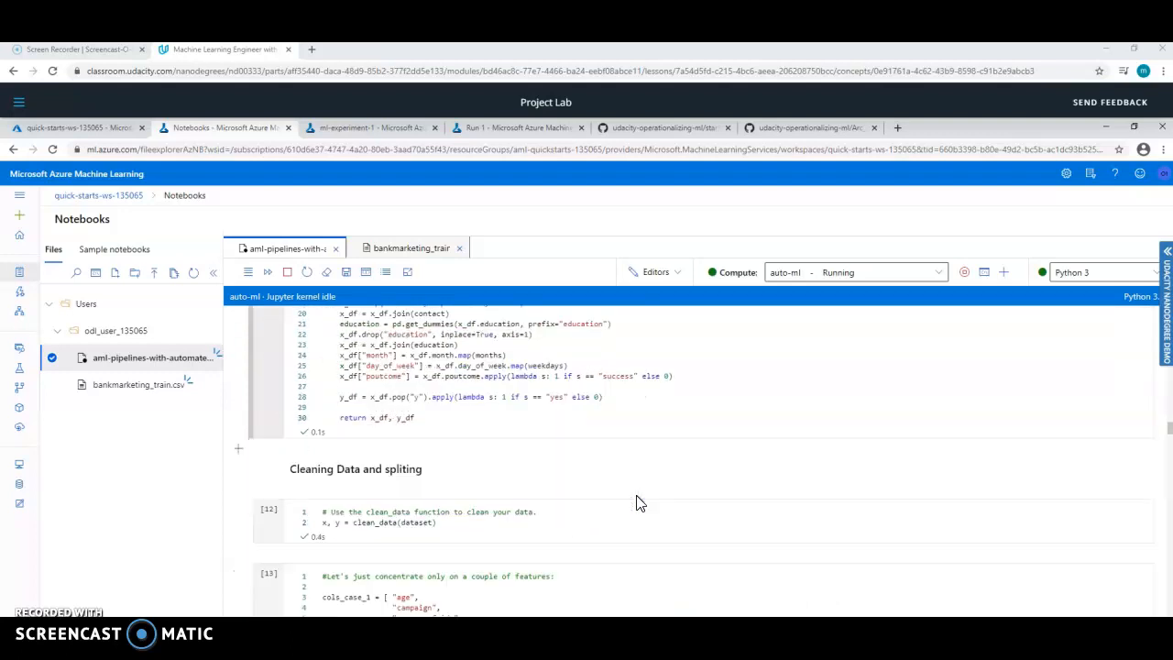
scroll(638, 503, down, 2)
click(628, 471)
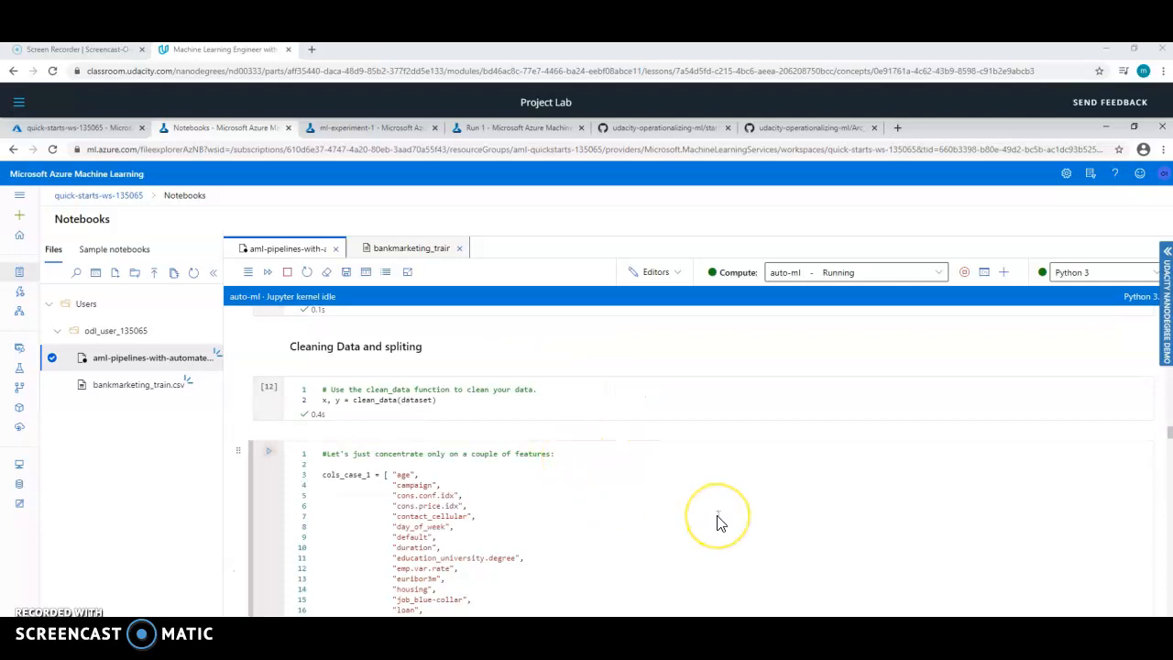
scroll(718, 522, down, 4)
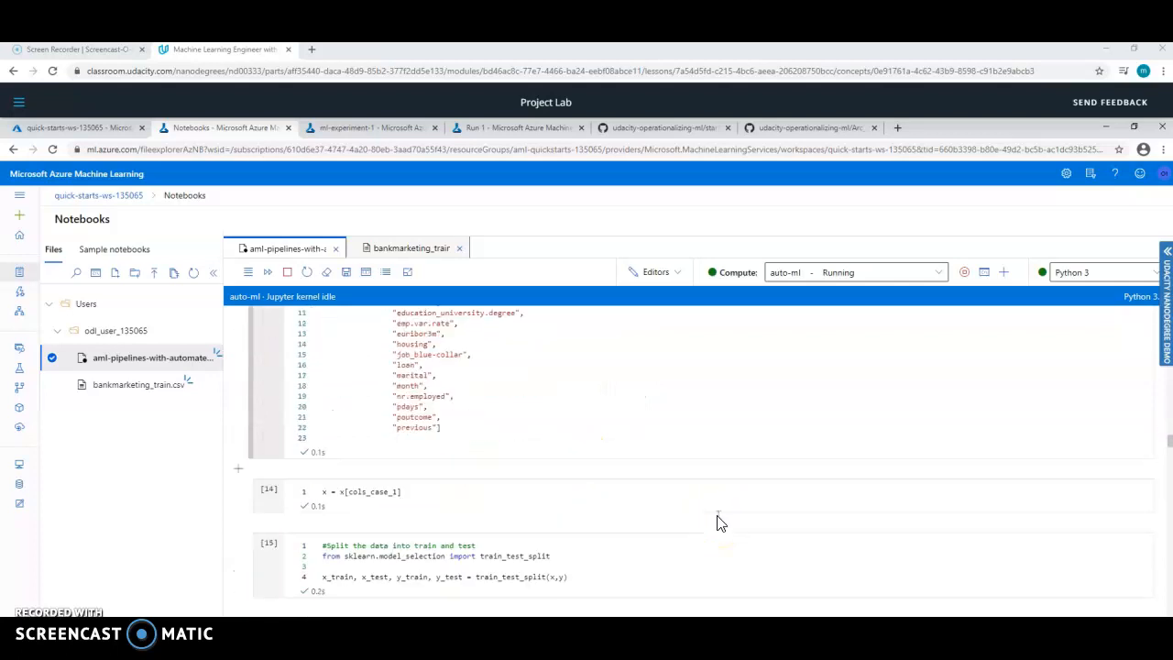
scroll(718, 522, down, 3)
scroll(719, 522, down, 1)
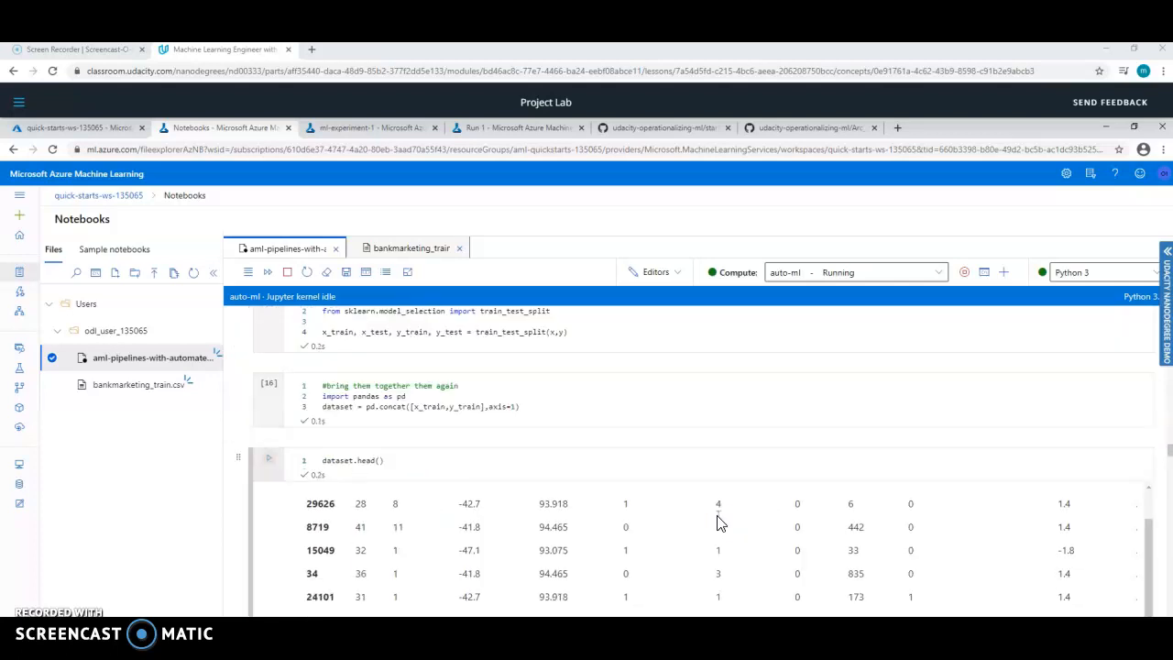
Review the conversion of the dataframe into a TabularDataset through prepared.csv and the AutoML settings and configuration in the Train section.
scroll(764, 494, down, 3)
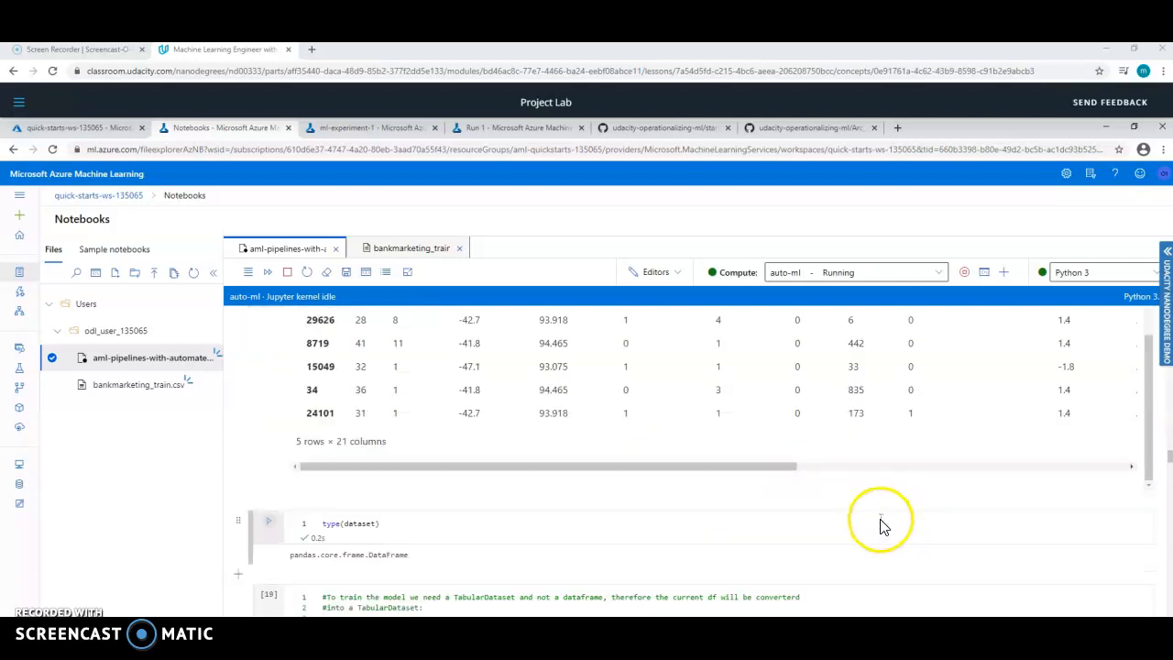
scroll(879, 526, down, 3)
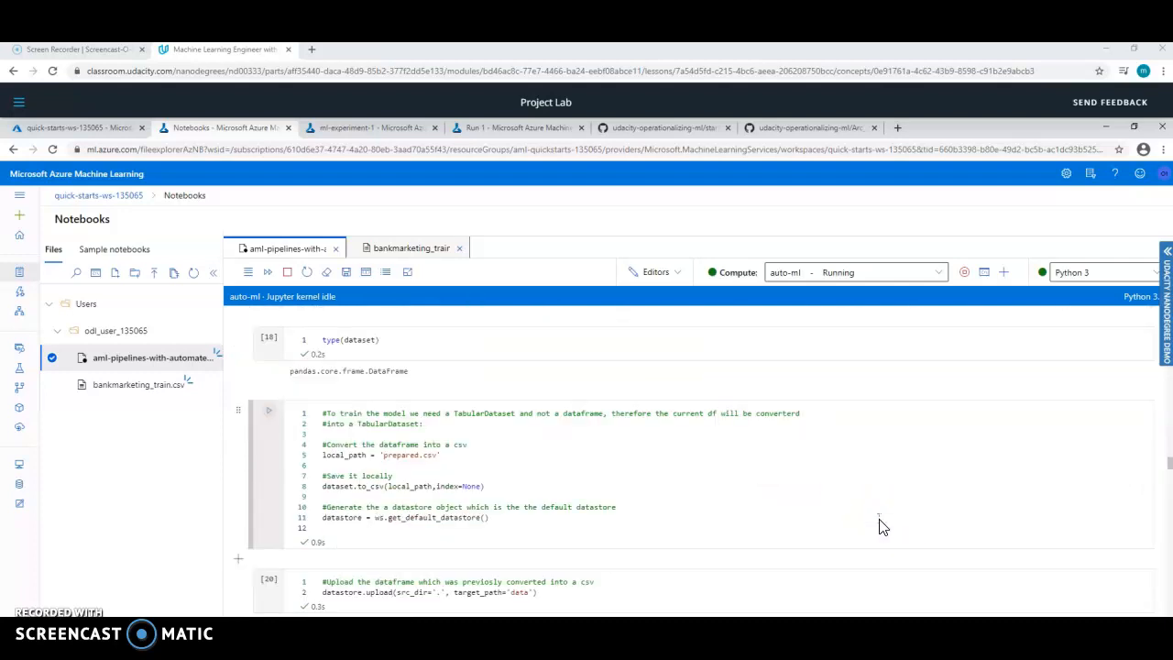
scroll(866, 521, down, 3)
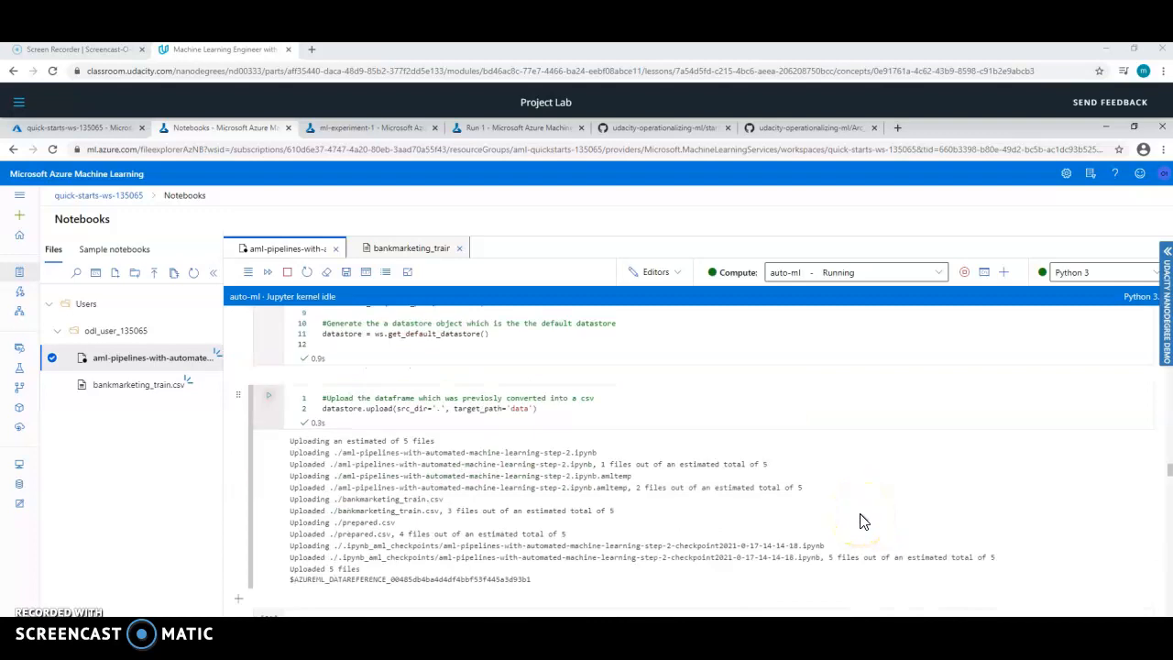
scroll(861, 520, down, 5)
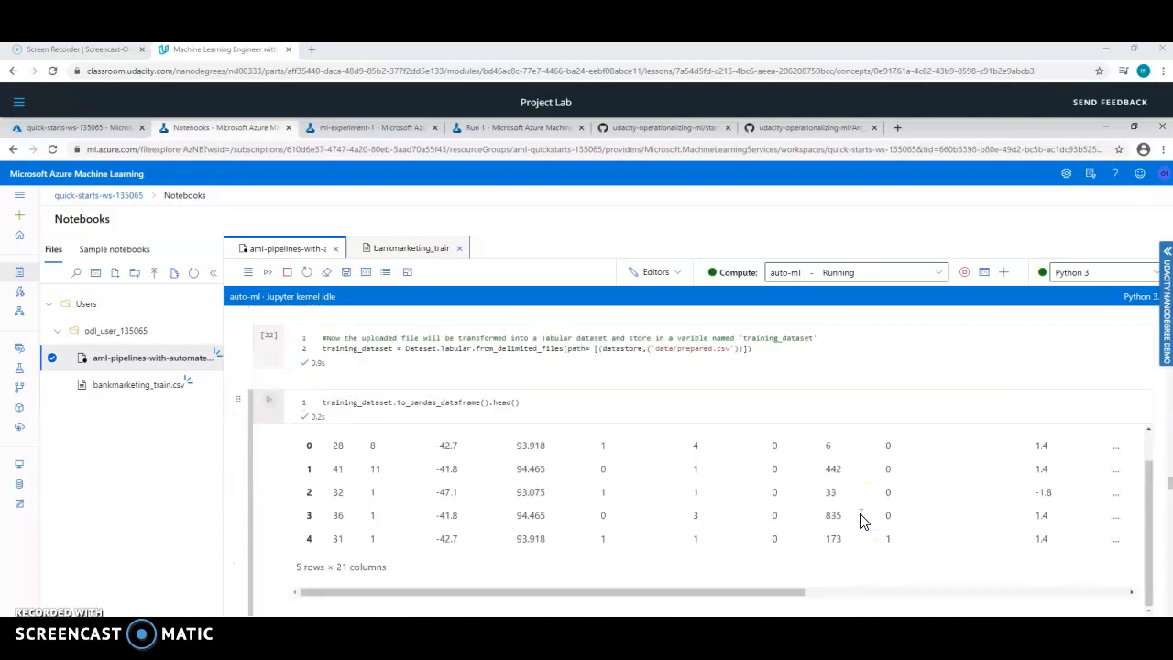
scroll(861, 520, down, 3)
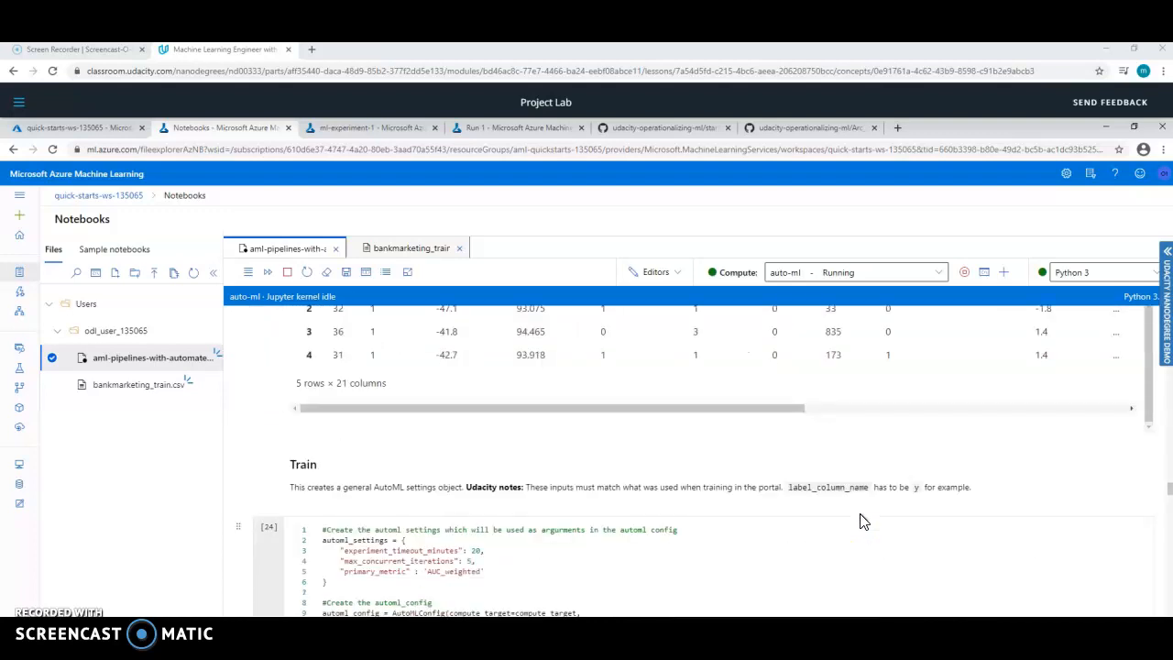
scroll(861, 520, down, 2)
click(751, 509)
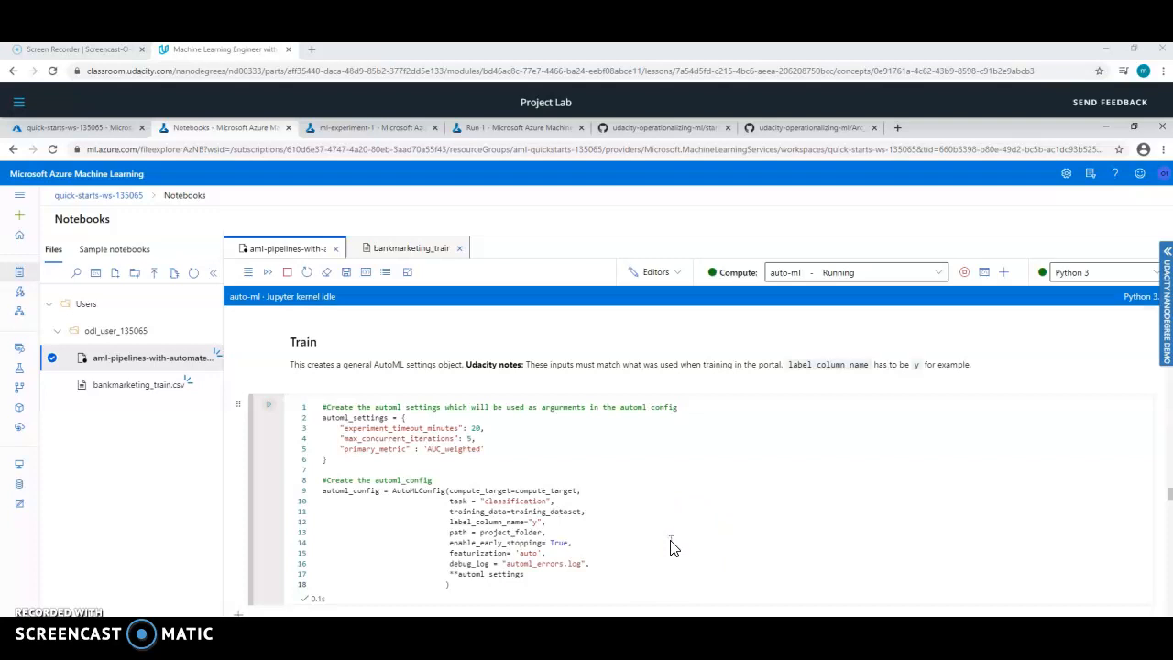
mouse_move(446, 479)
Examine the pipeline outputs, AutoMLStep and Pipeline definitions, the experiment submission and the RunDetails widget for the pipeline run.
scroll(767, 529, down, 3)
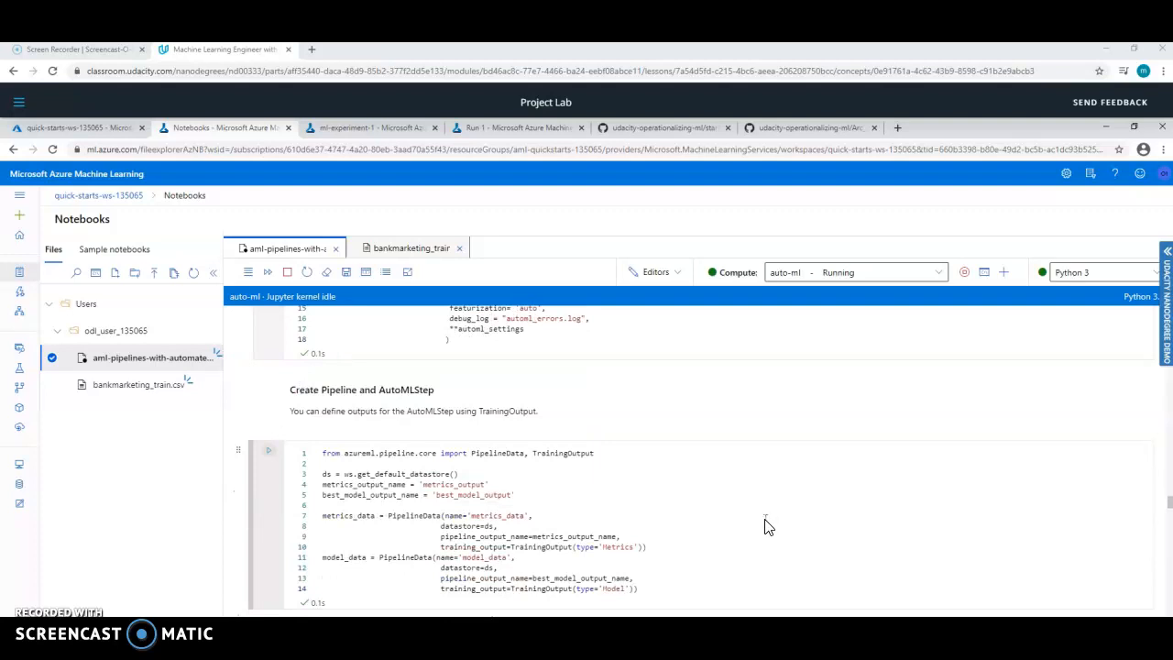
scroll(768, 527, down, 2)
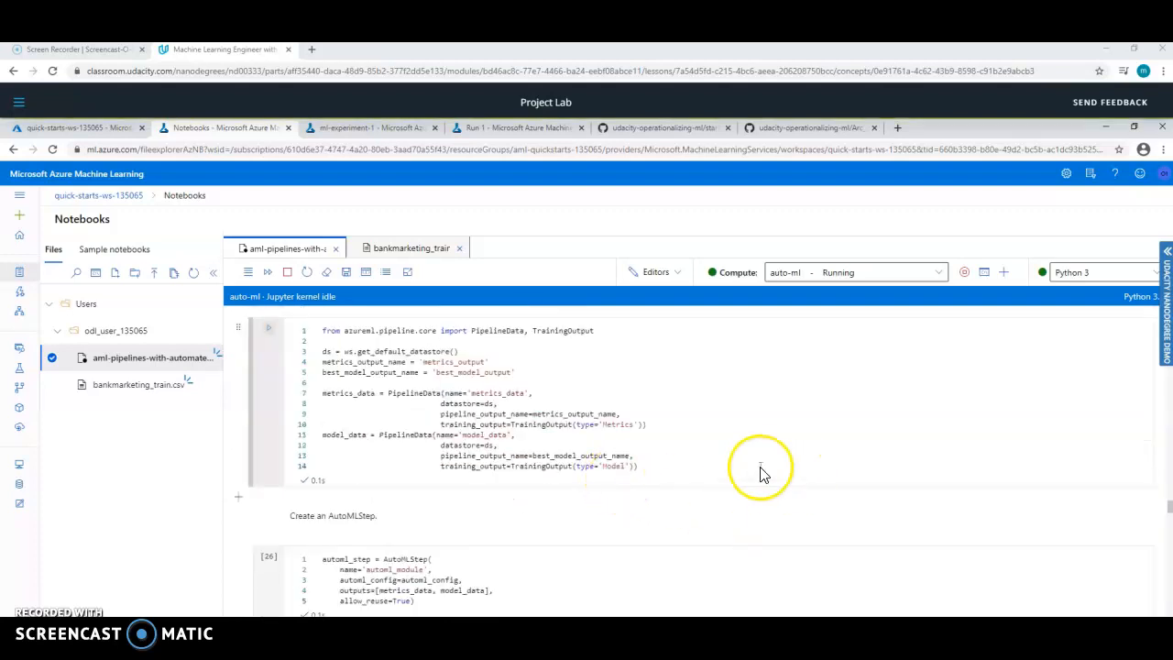
scroll(760, 472, down, 2)
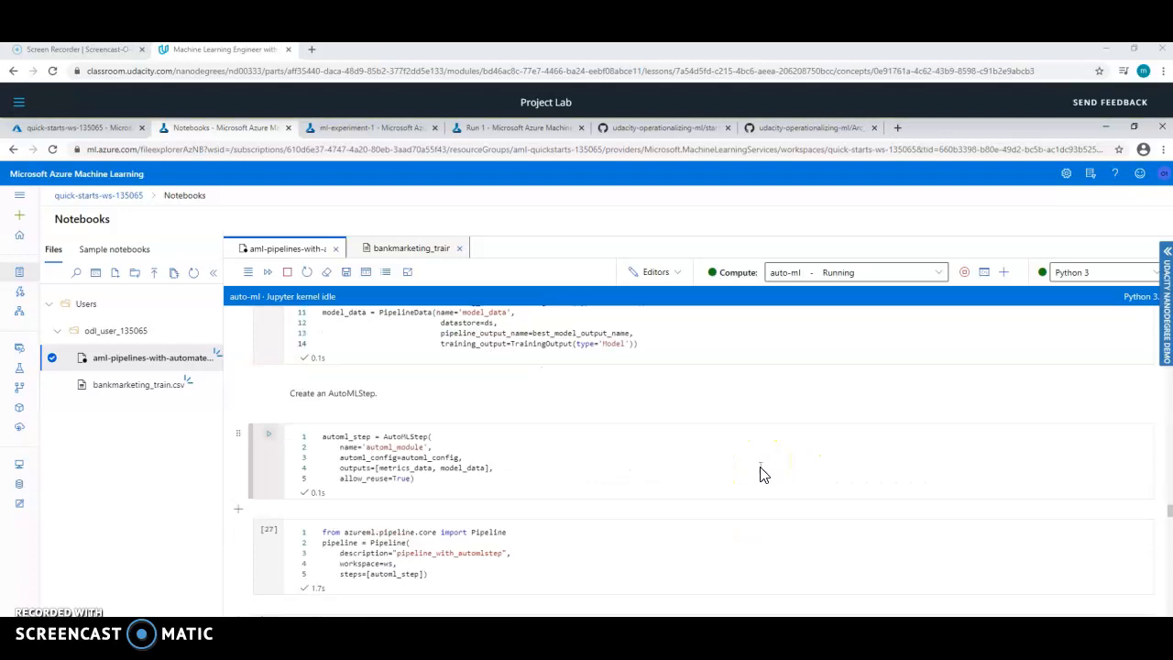
scroll(760, 474, down, 1)
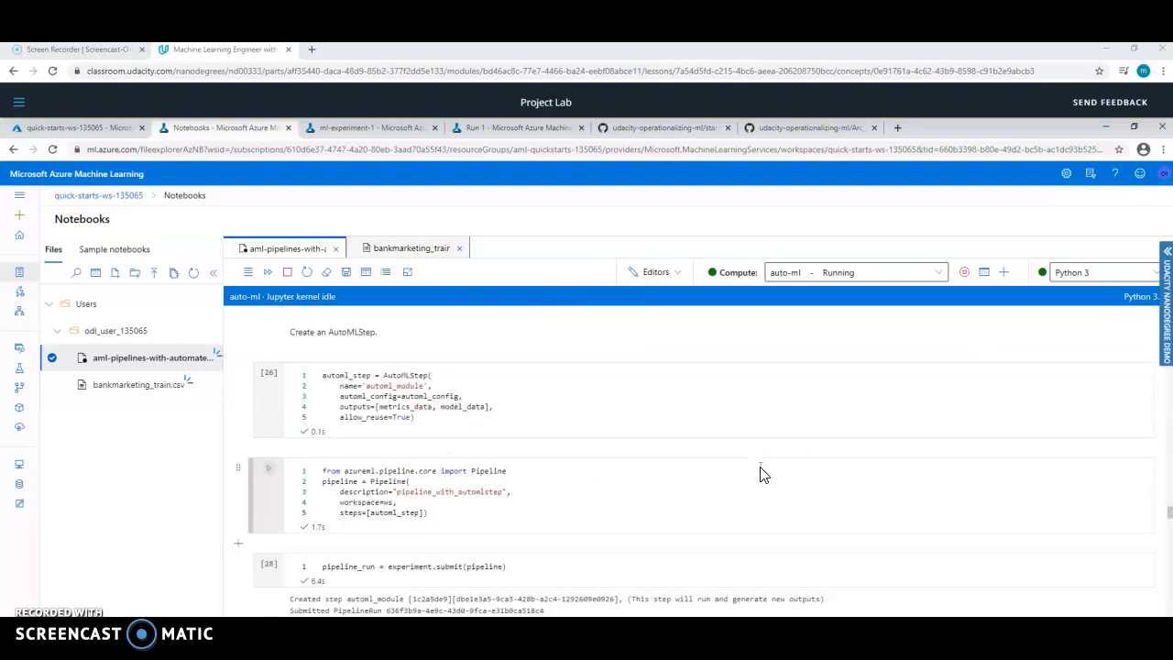
scroll(761, 473, down, 1)
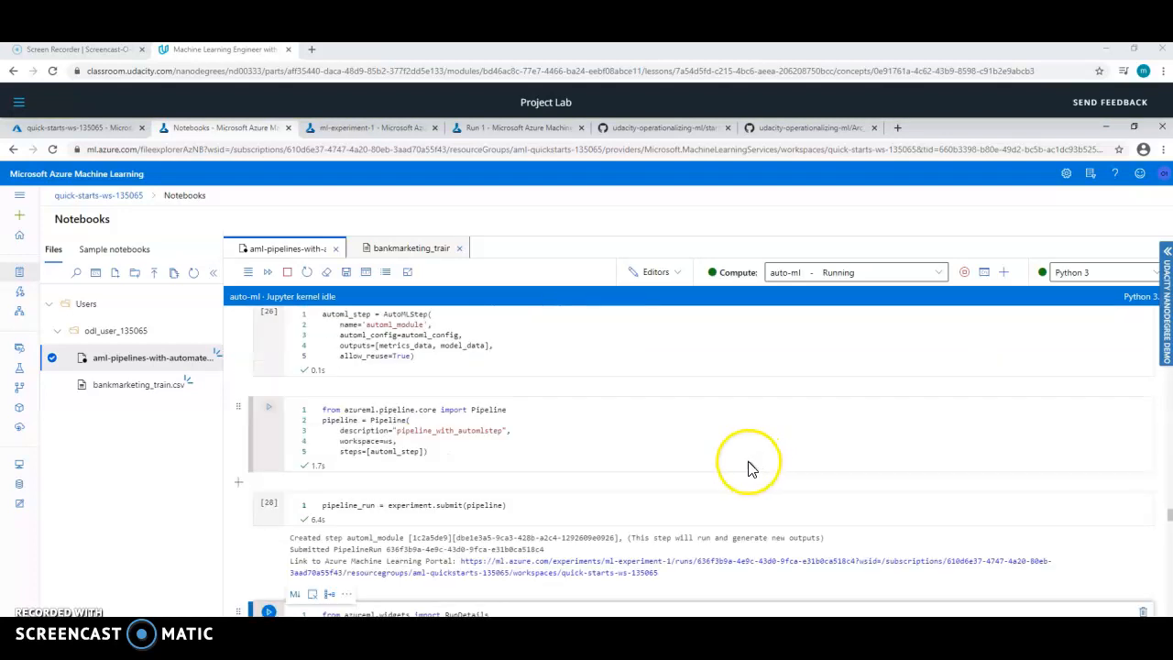
scroll(655, 450, down, 1)
scroll(642, 458, up, 1)
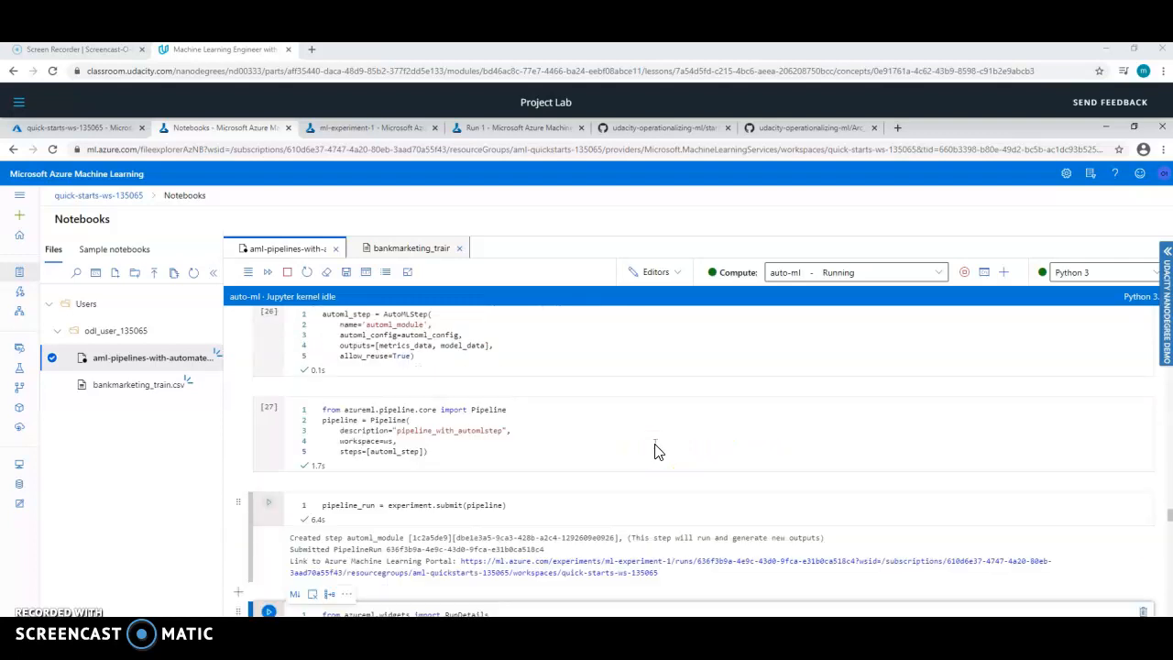
scroll(577, 472, down, 1)
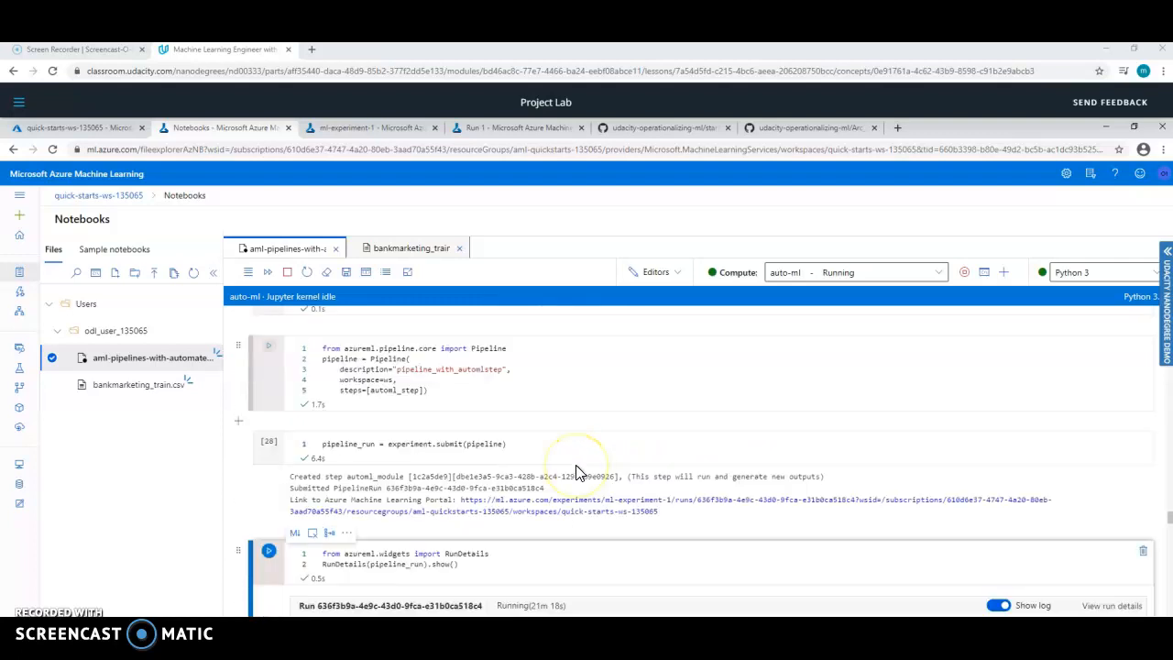
scroll(577, 472, down, 2)
click(632, 438)
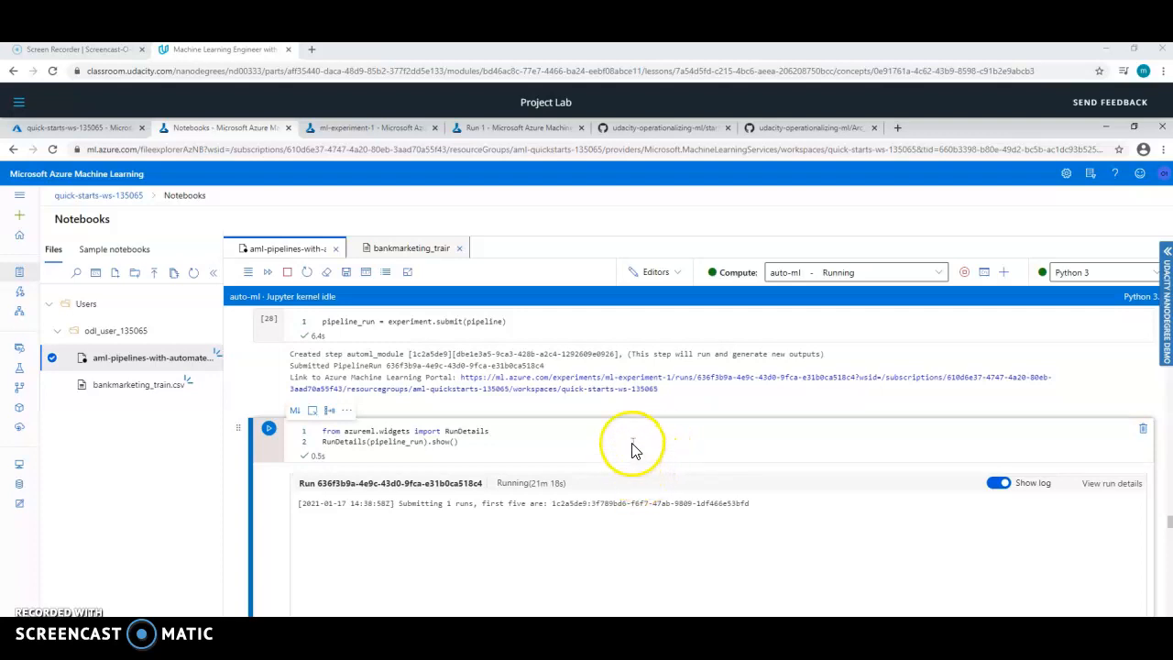
scroll(632, 448, down, 1)
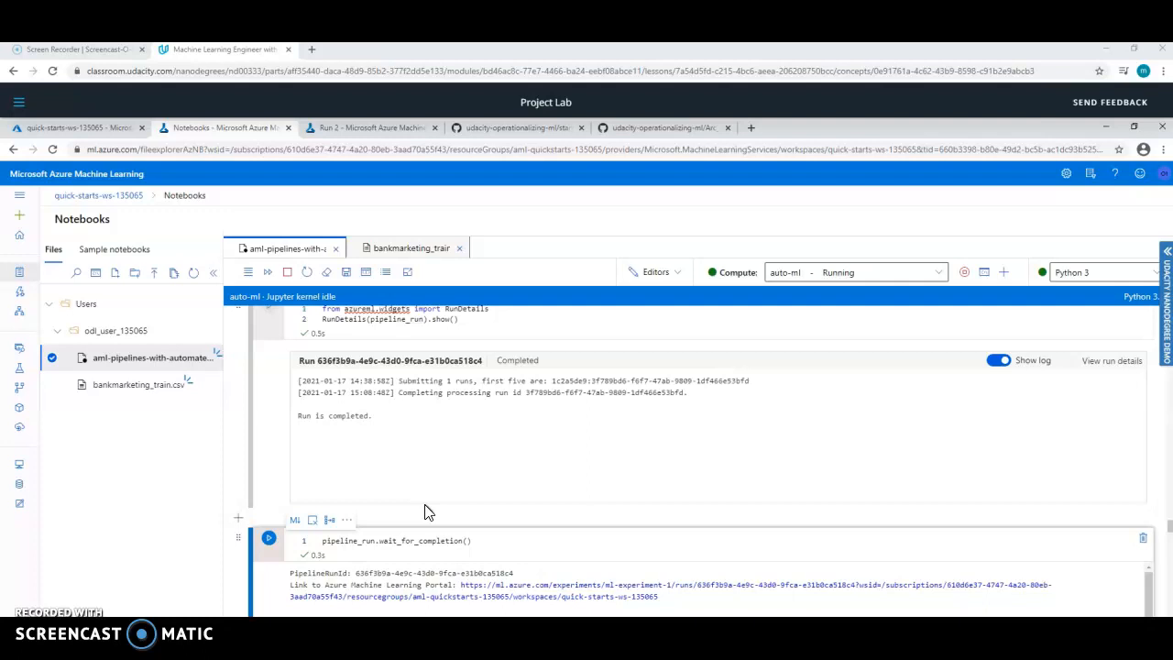
Open the VotingEnsemble model from Run 2's models and begin its deployment with the name auto-ml-project-2.
click(385, 129)
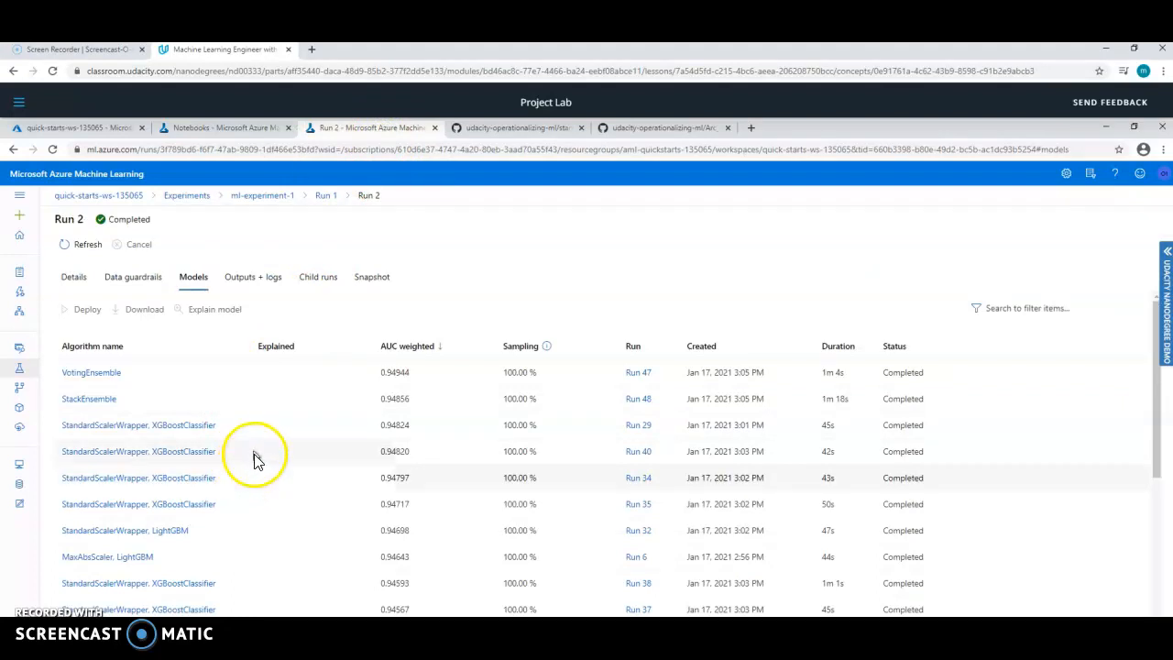
click(121, 380)
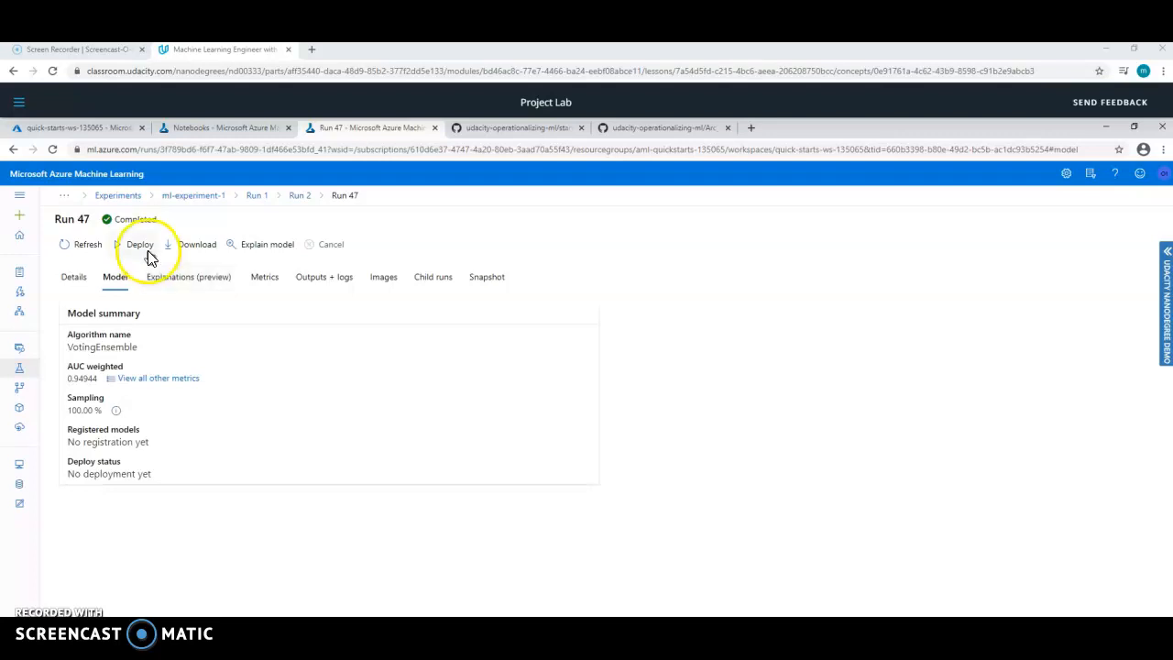
click(135, 251)
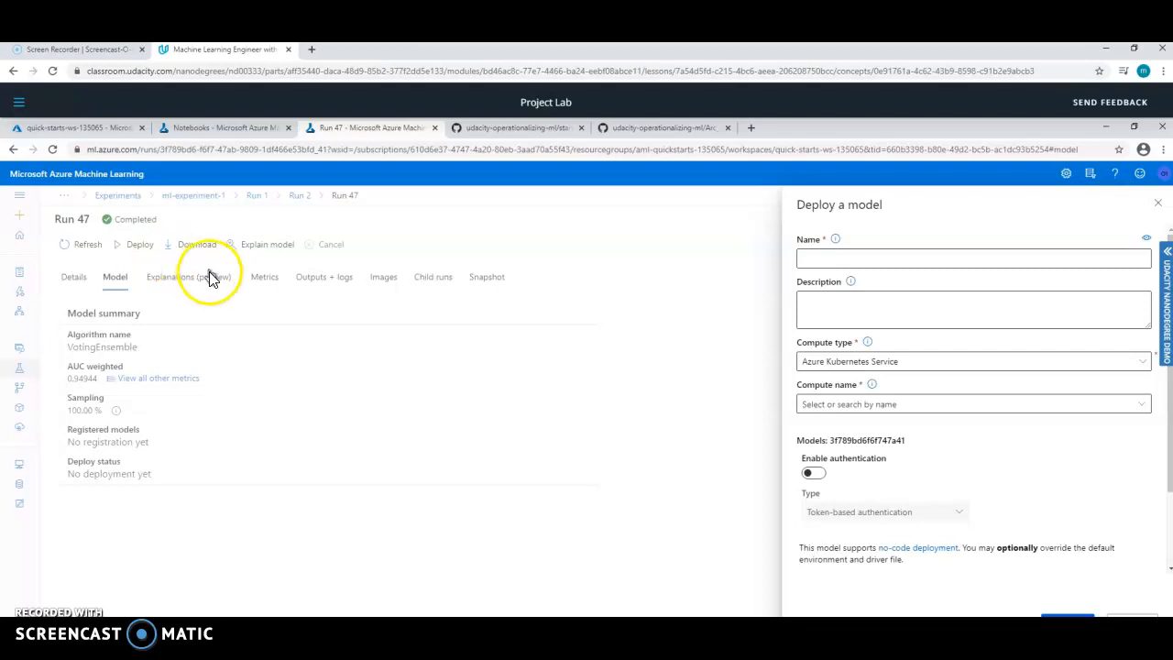
click(864, 259)
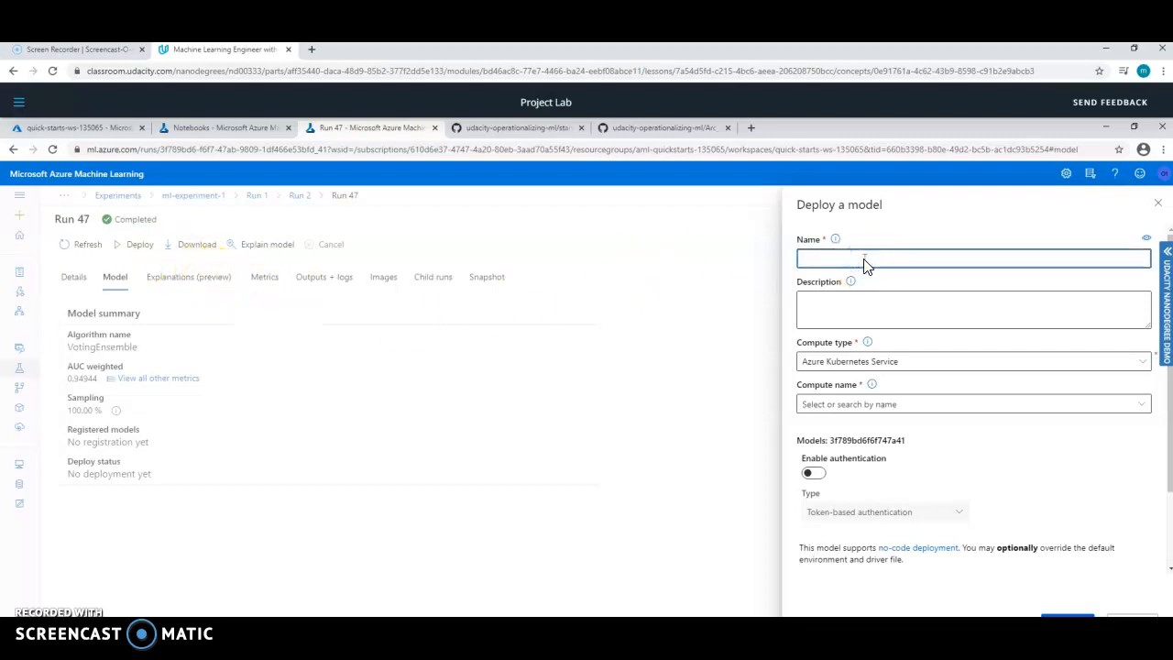
text(auto-ml-project-2)
click(830, 316)
click(917, 314)
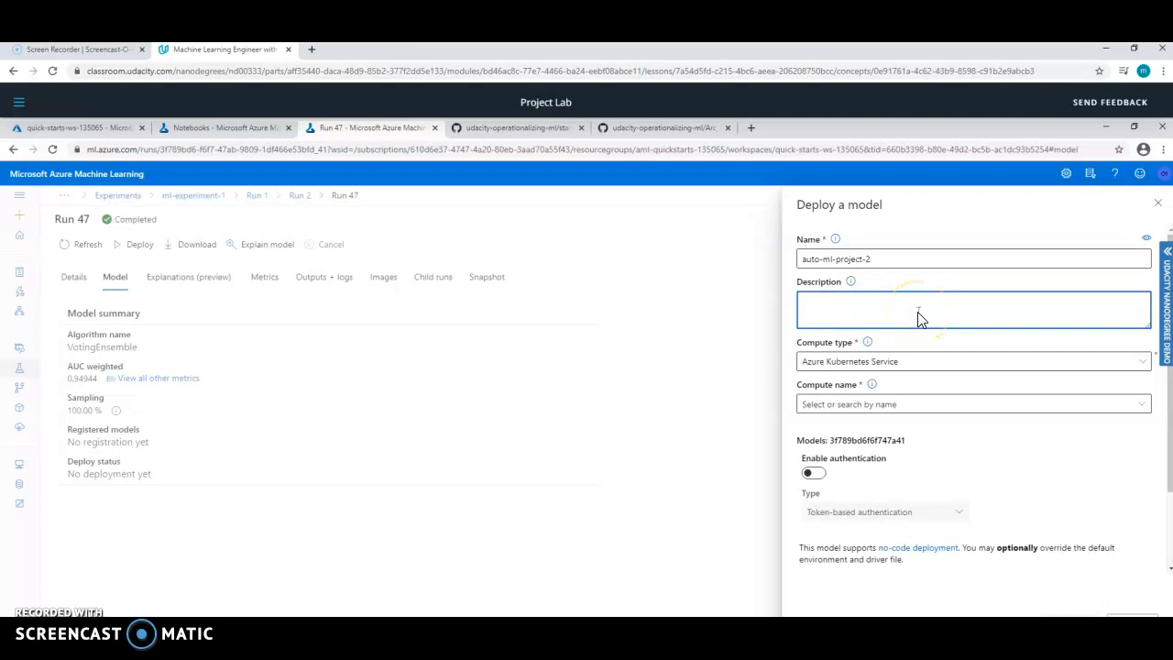
Set the deployment's compute type to Azure Container Instance, enable authentication and deploy the model.
click(1146, 365)
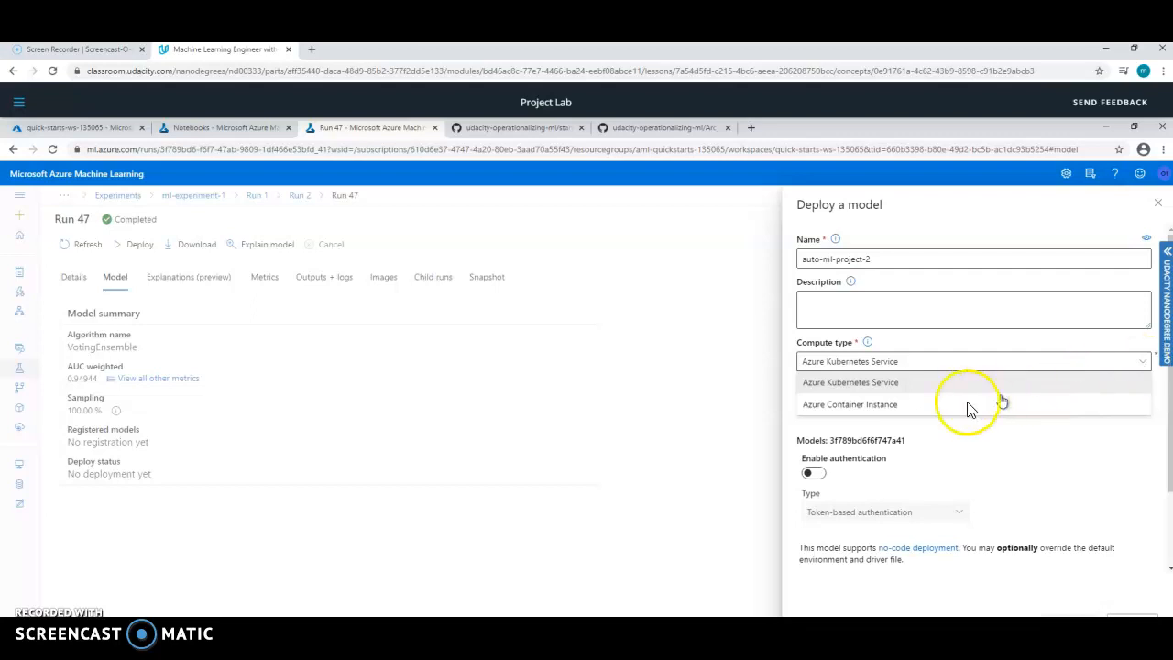
click(885, 407)
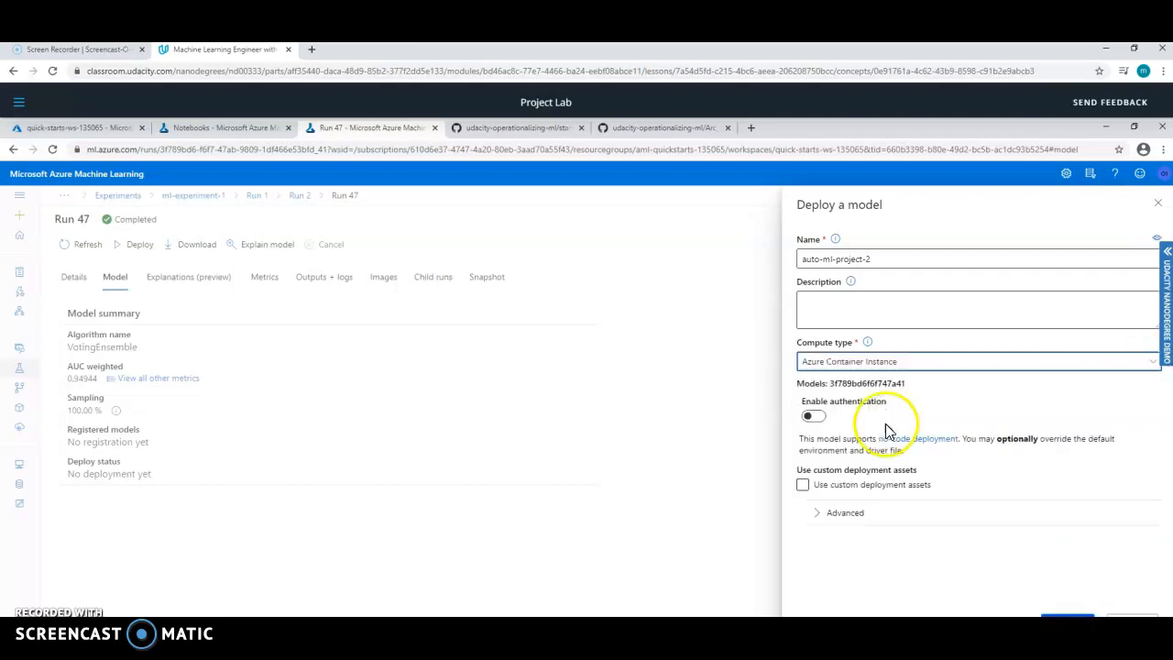
click(815, 417)
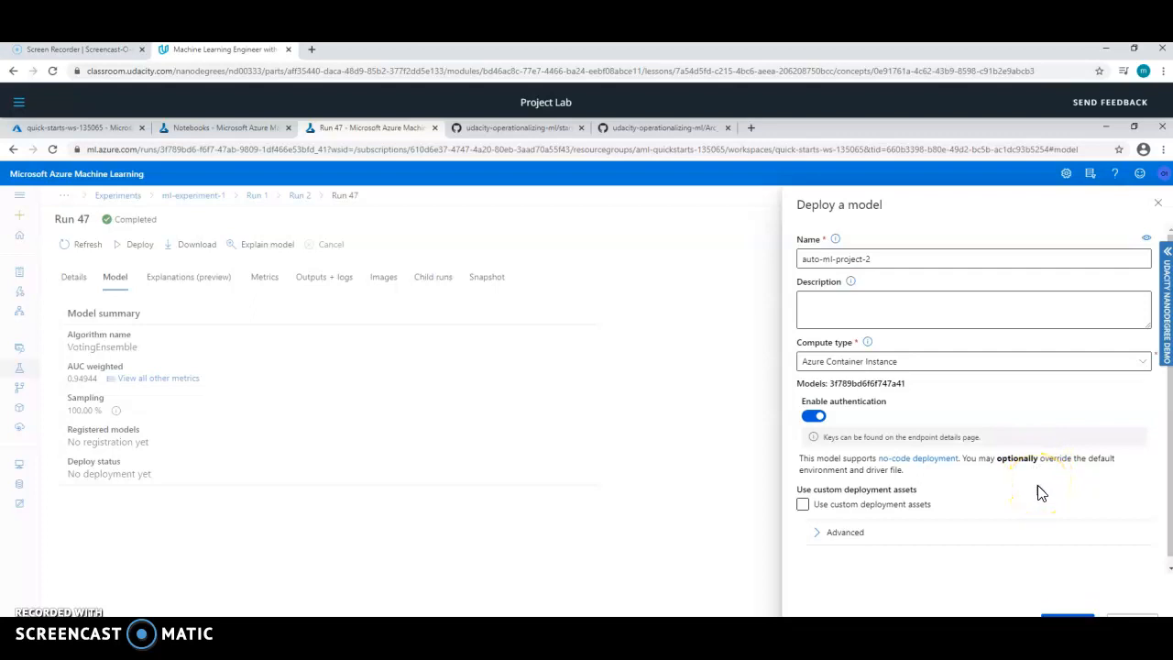
scroll(1040, 493, down, 1)
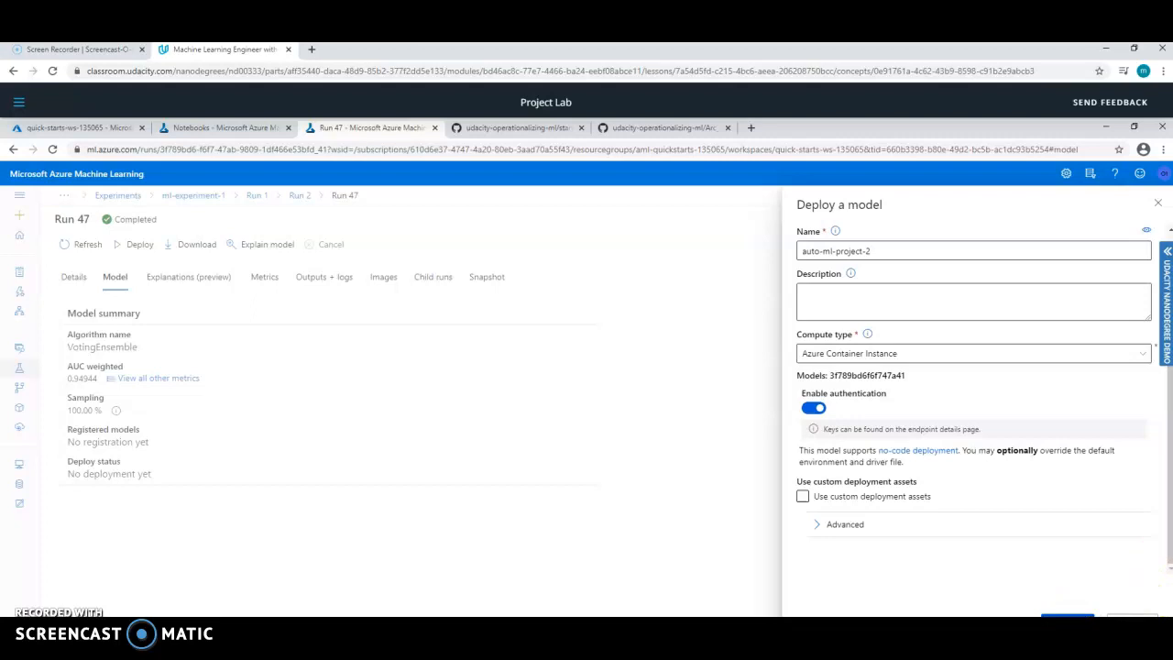
click(1068, 614)
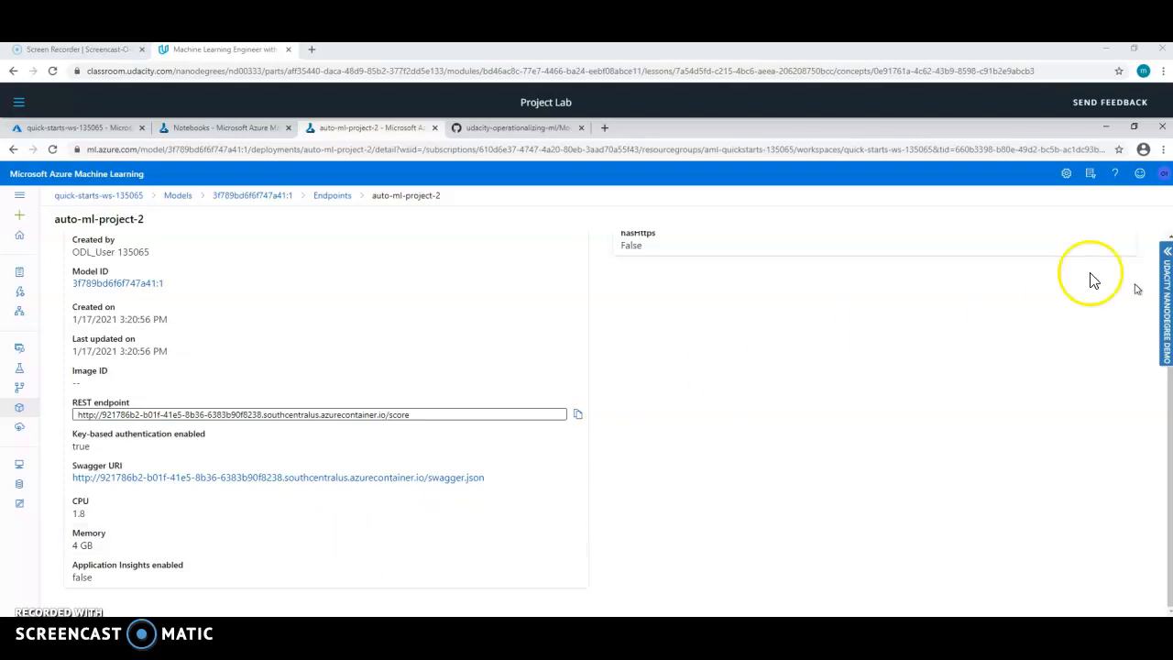
View the workspace's directory and subscription details with the config file download option, and close them without changes.
click(1090, 178)
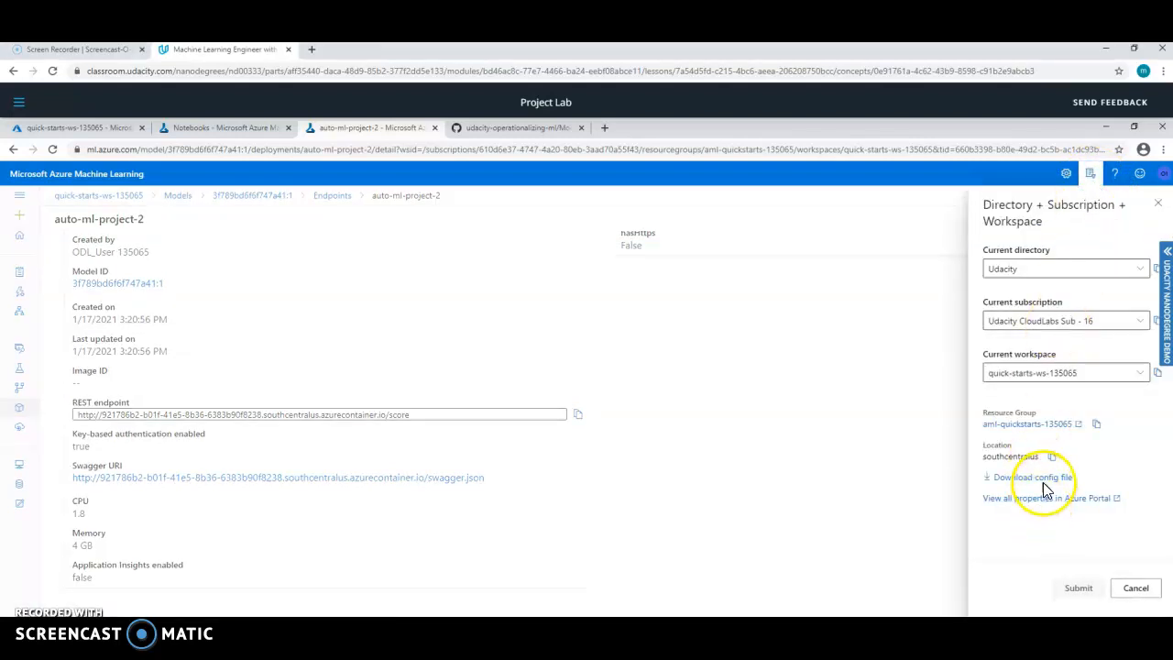
click(1150, 593)
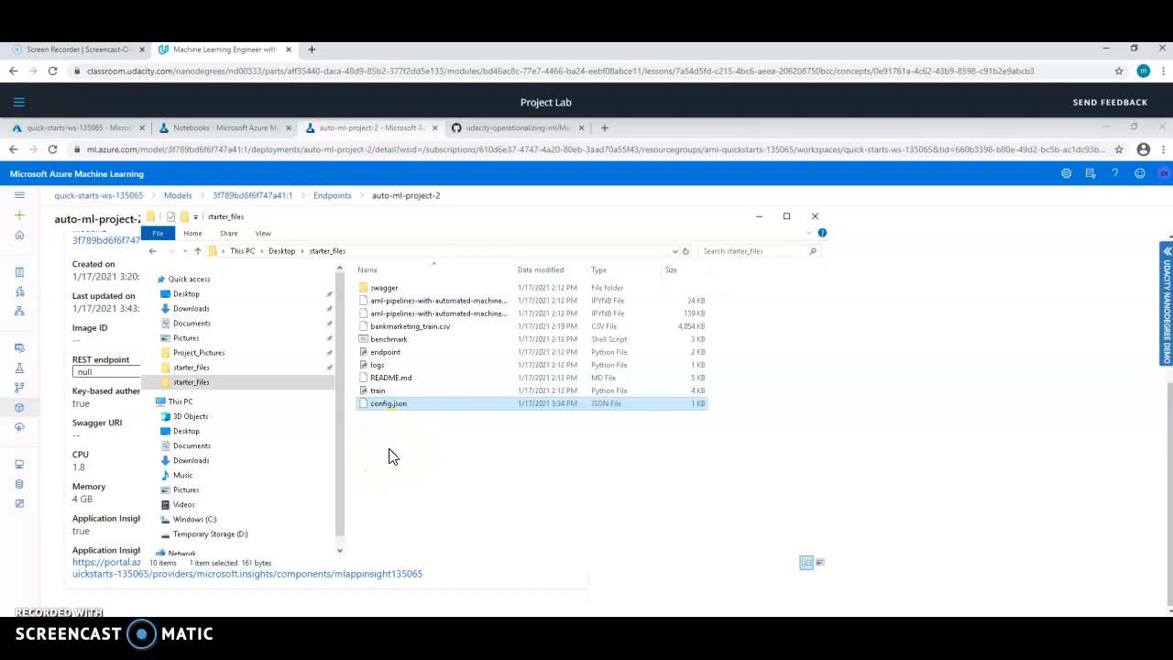
Open logs.py from the starter_files folder in IDLE 3.8 (64-bit), review the service.update line that enables app insights, and close the file.
right_click(383, 374)
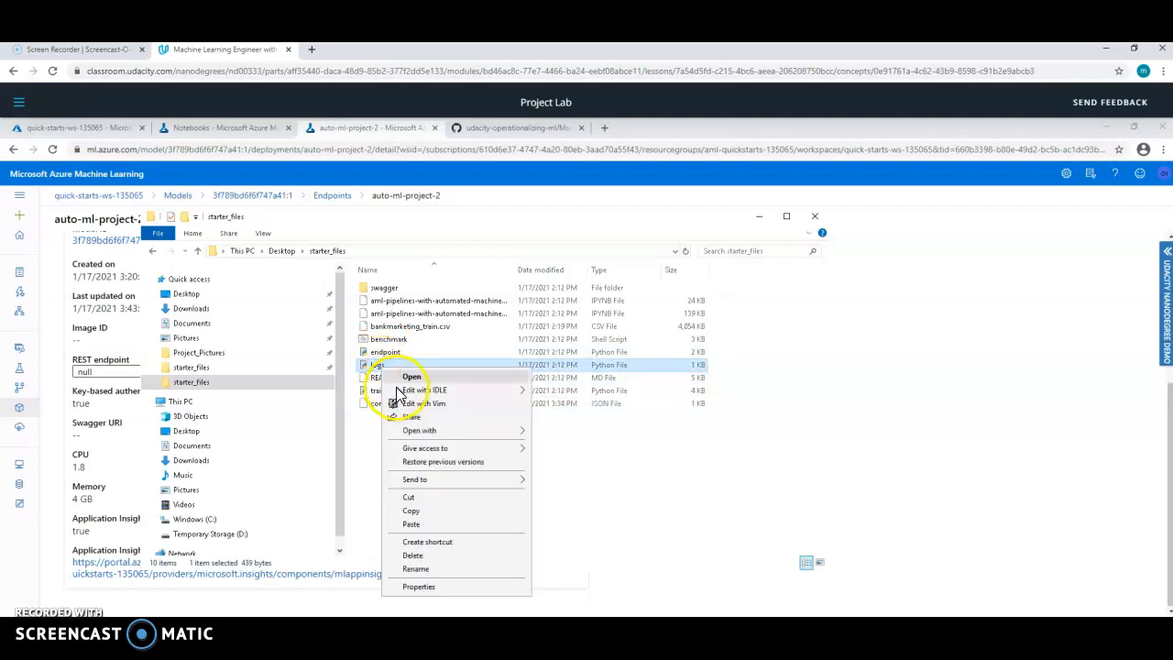
mouse_move(424, 394)
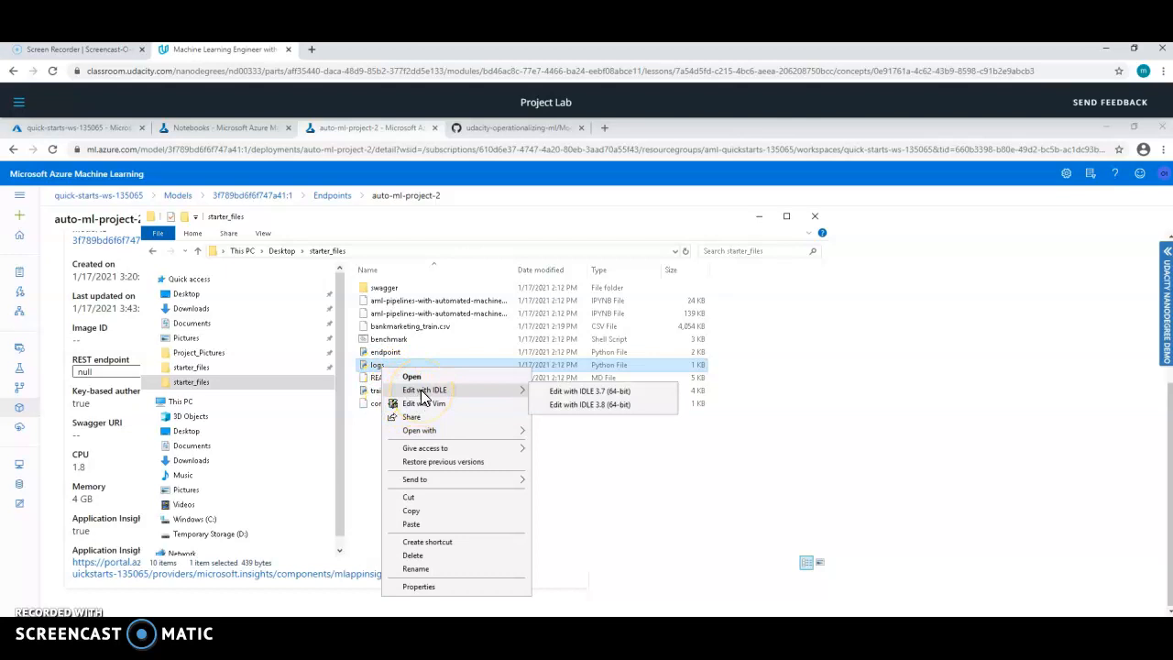
click(587, 404)
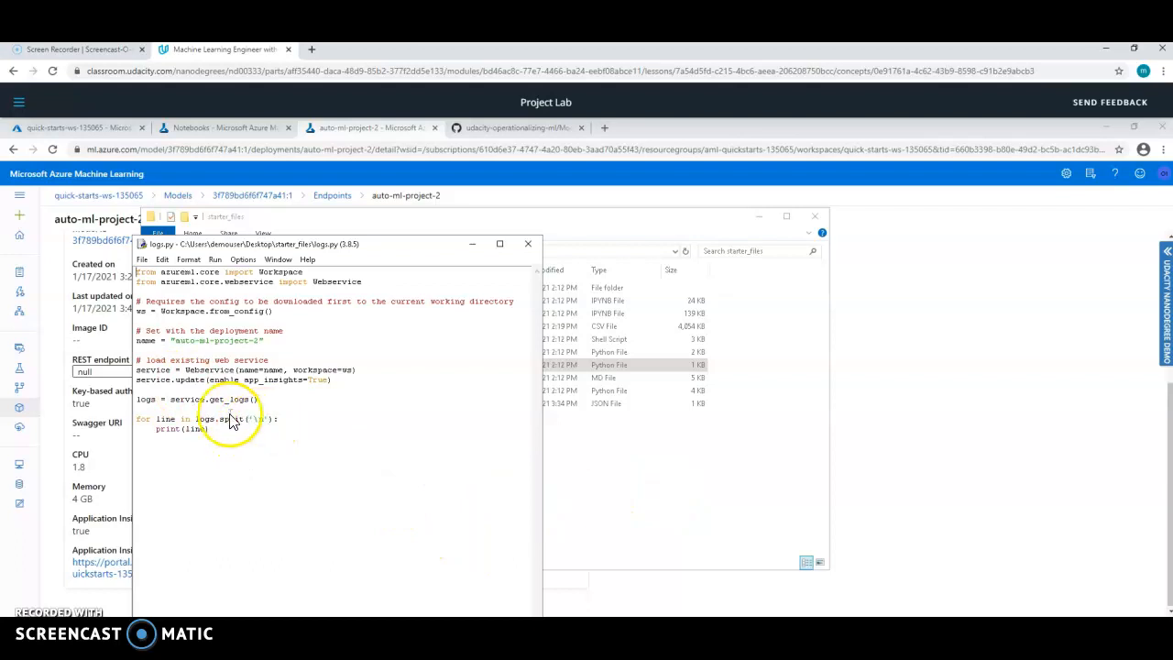
drag(333, 380, 135, 386)
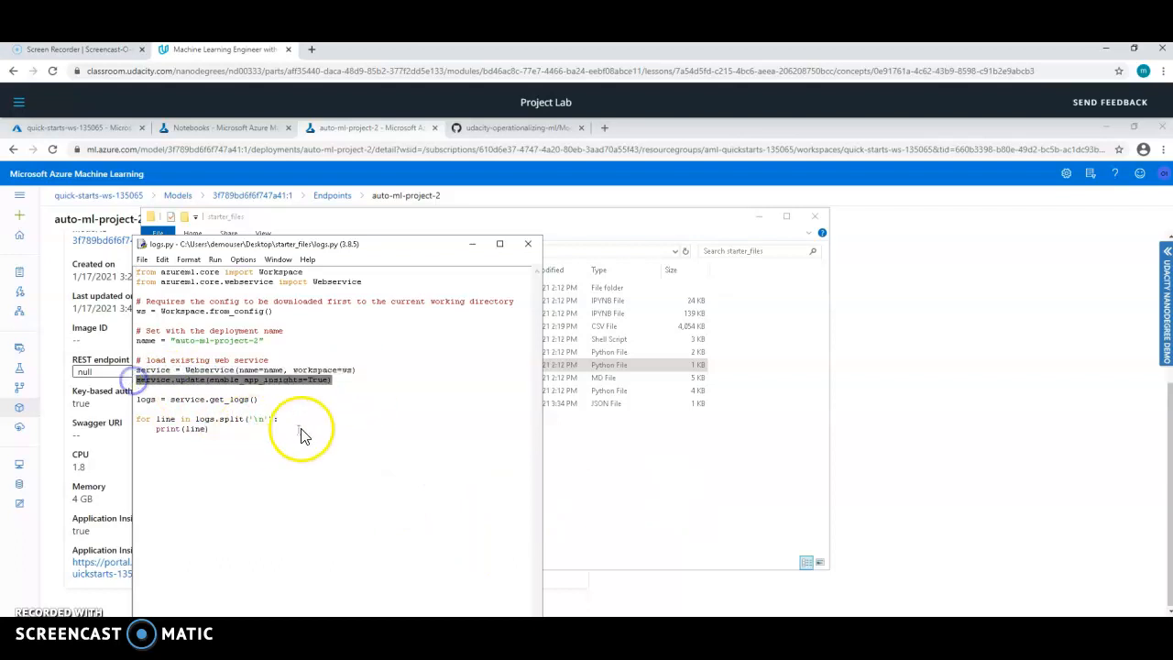
click(332, 427)
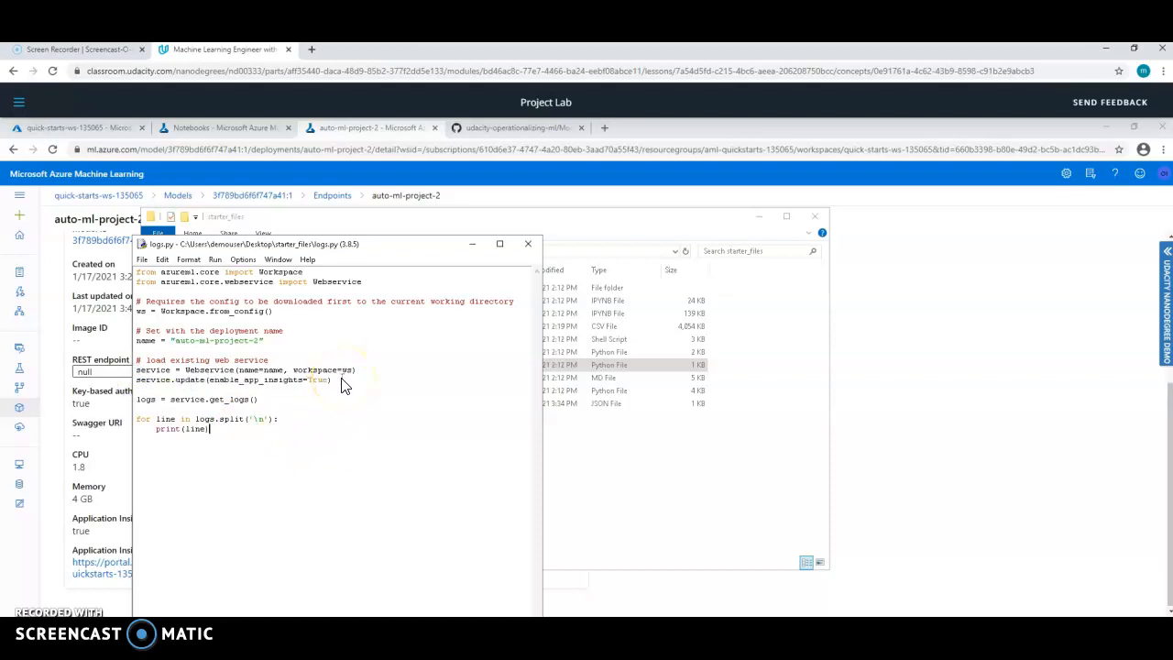
click(532, 249)
Switch to the Git Bash terminal, examine the python logs.py command and its log output, and return to the endpoint details.
click(242, 627)
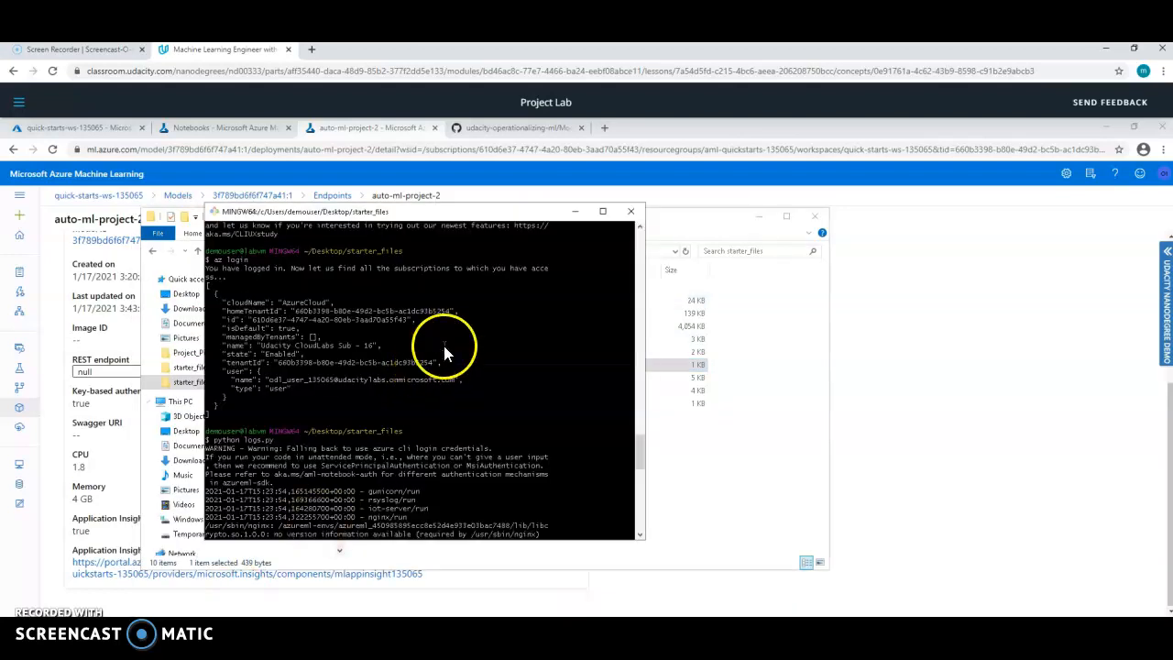
drag(276, 441, 207, 439)
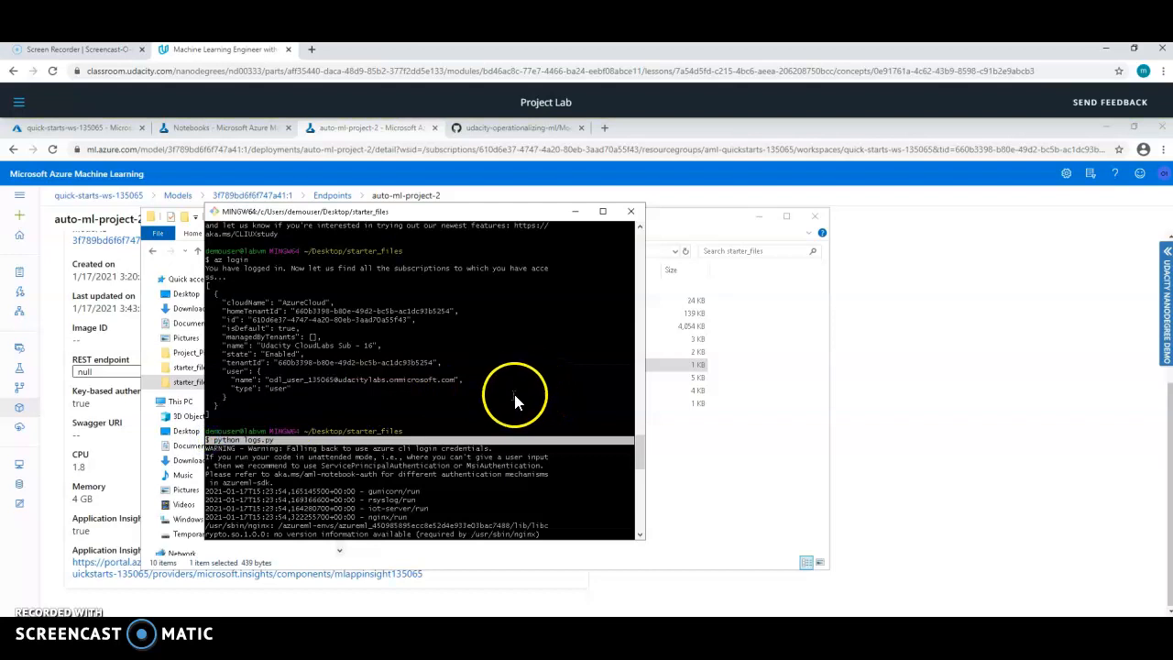
drag(638, 450, 628, 534)
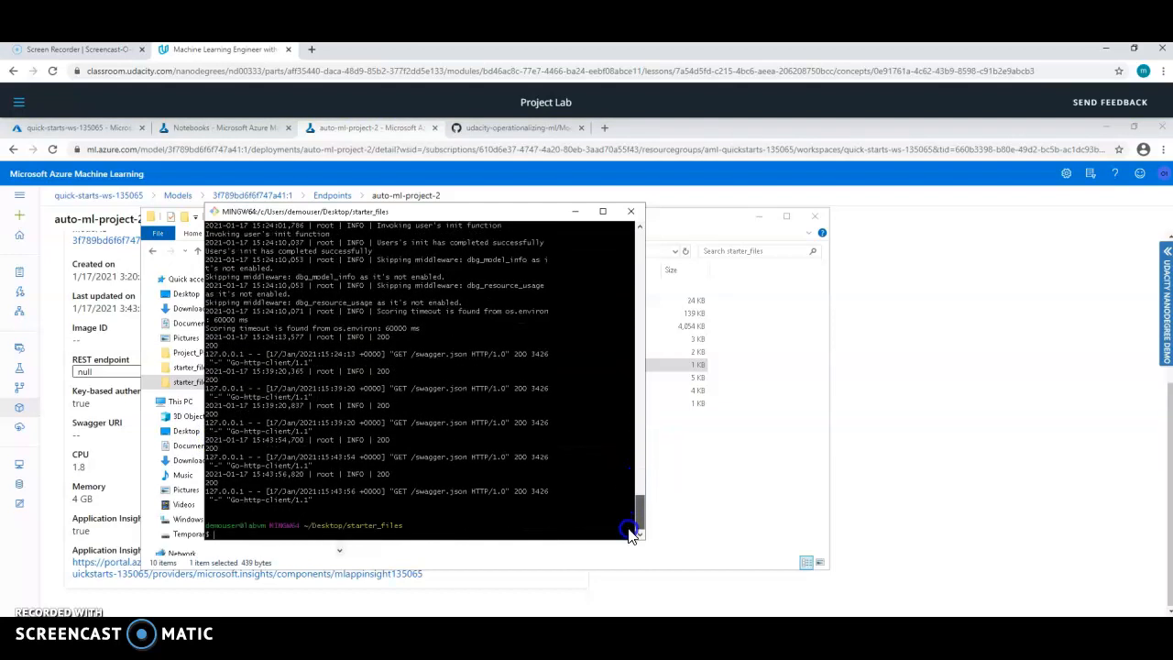
click(576, 217)
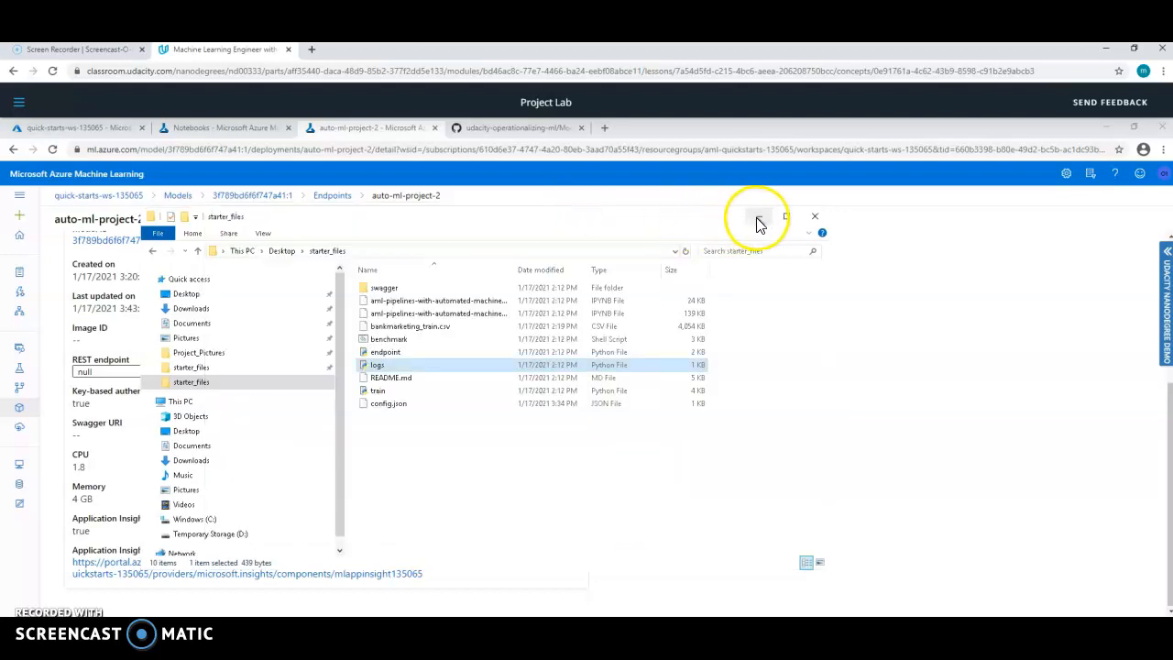
click(758, 219)
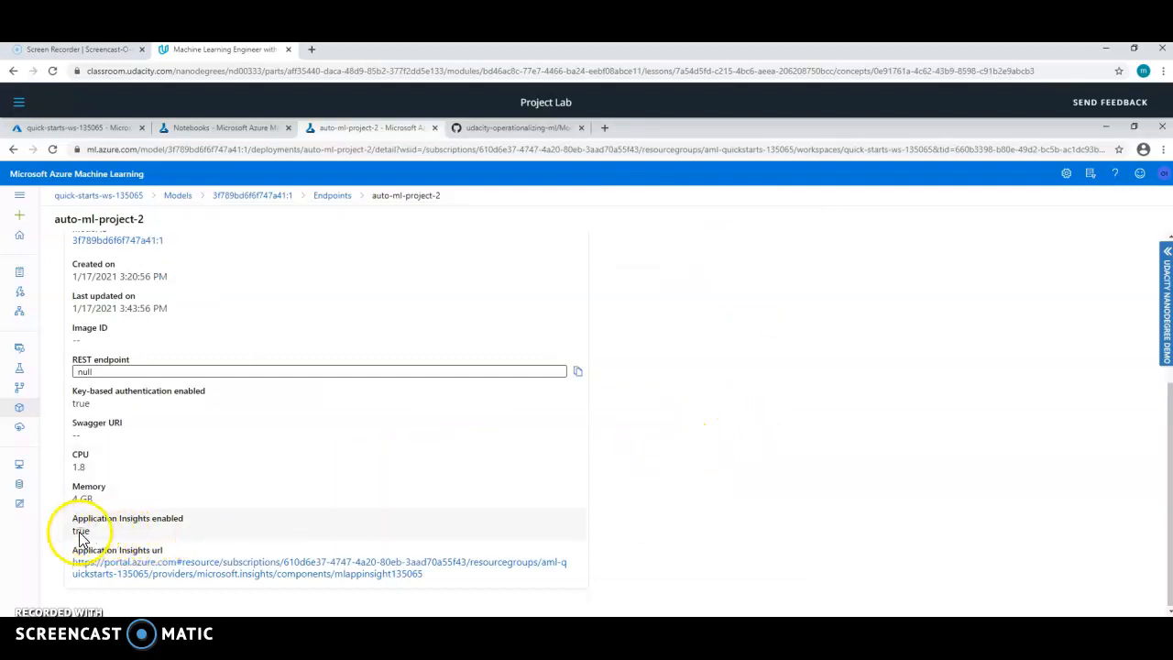
click(31, 632)
click(30, 632)
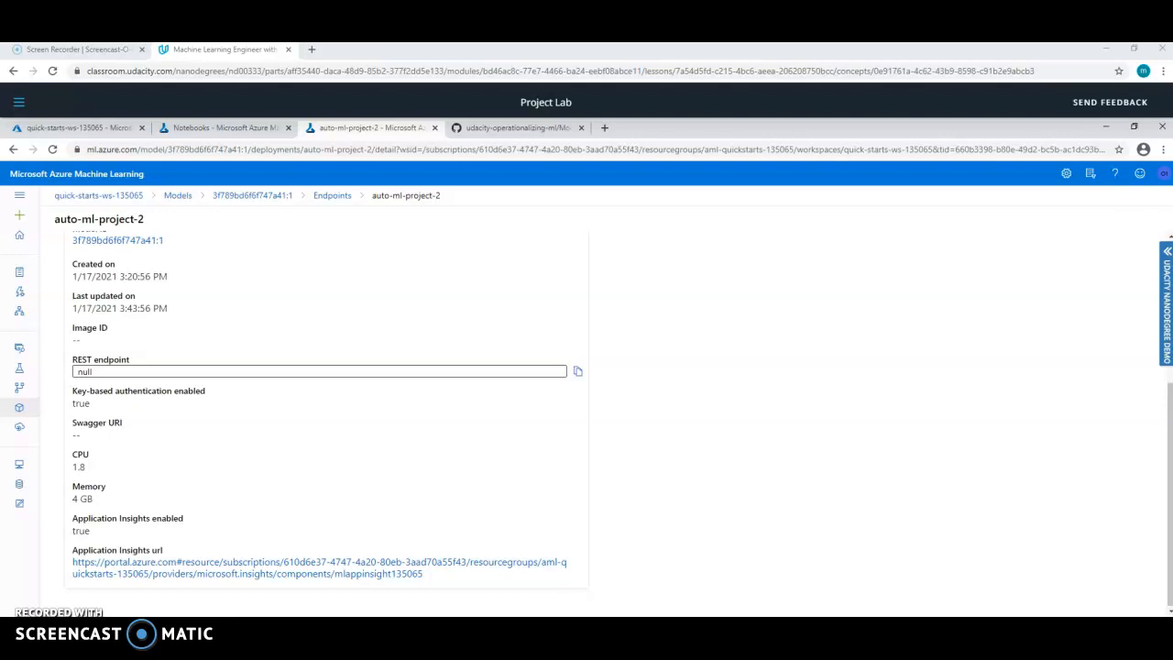
Open the auto-ml-project-2 real-time endpoint and examine its deployment state, REST endpoint and Swagger URI.
click(22, 435)
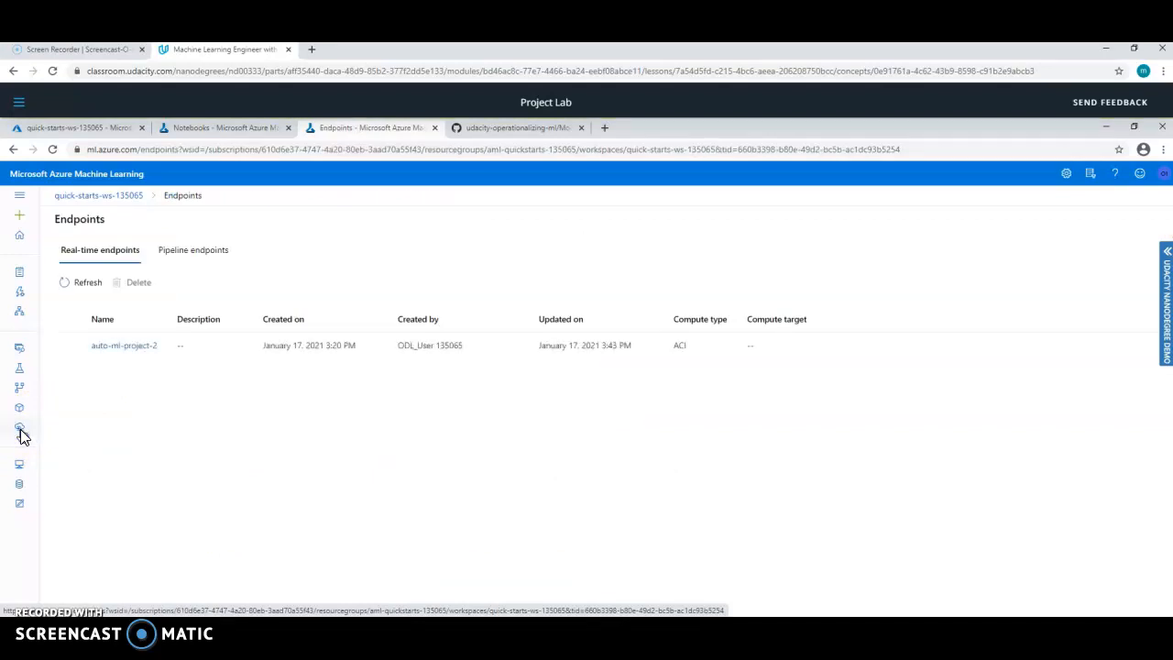
click(119, 347)
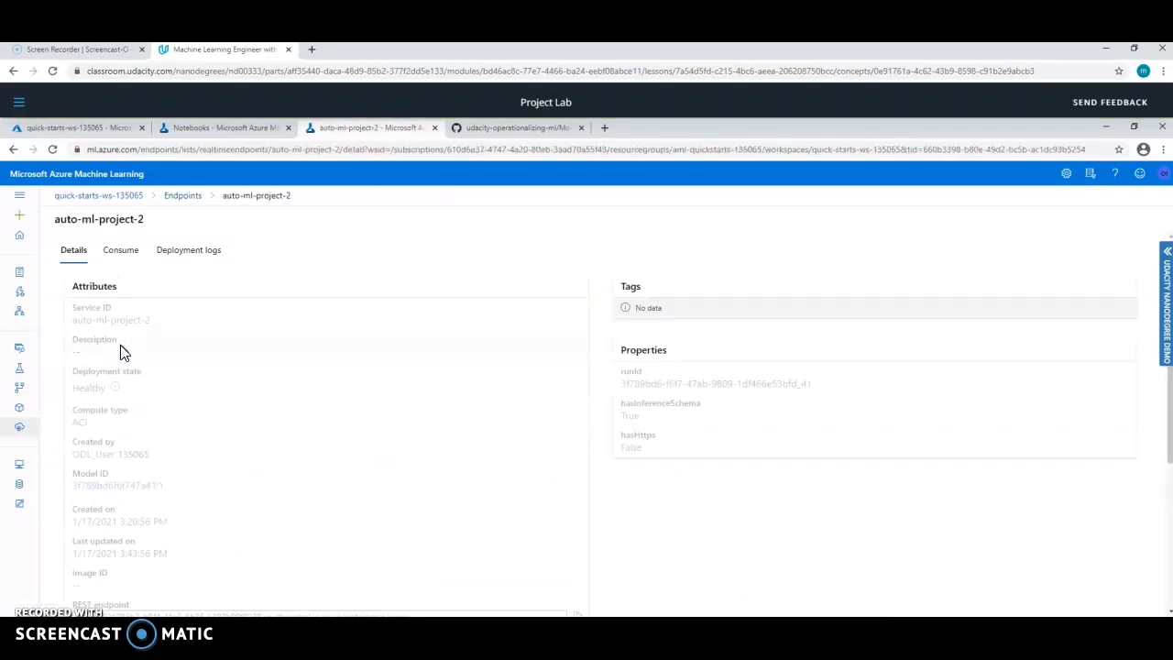
scroll(332, 462, down, 1)
scroll(332, 462, down, 1)
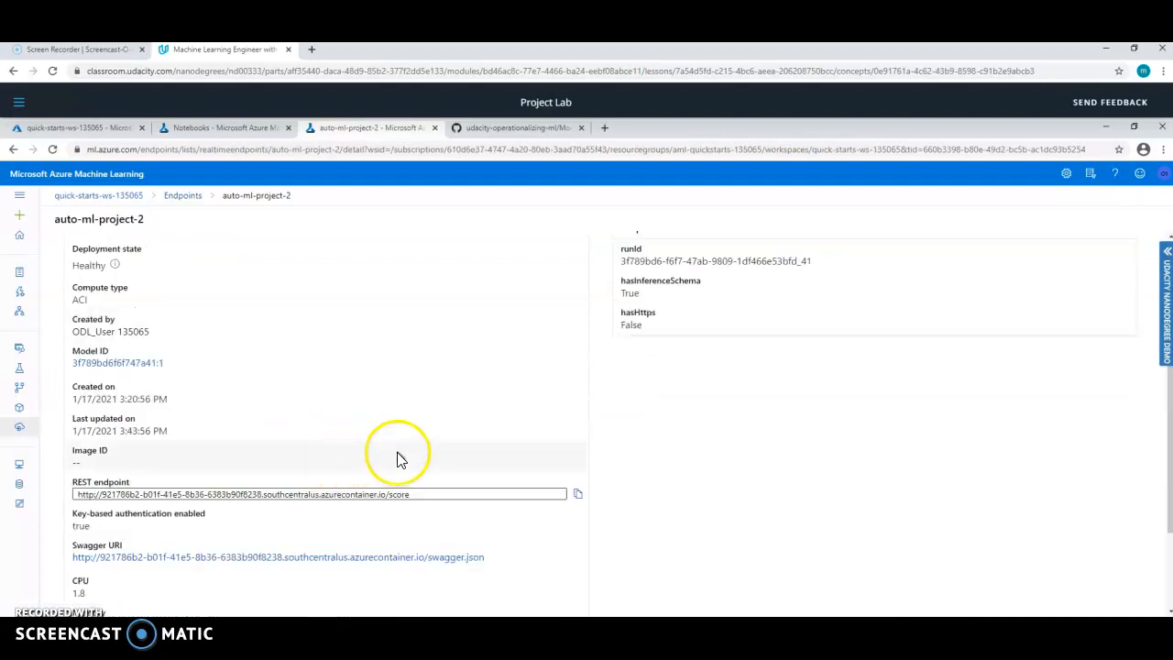
scroll(397, 463, down, 1)
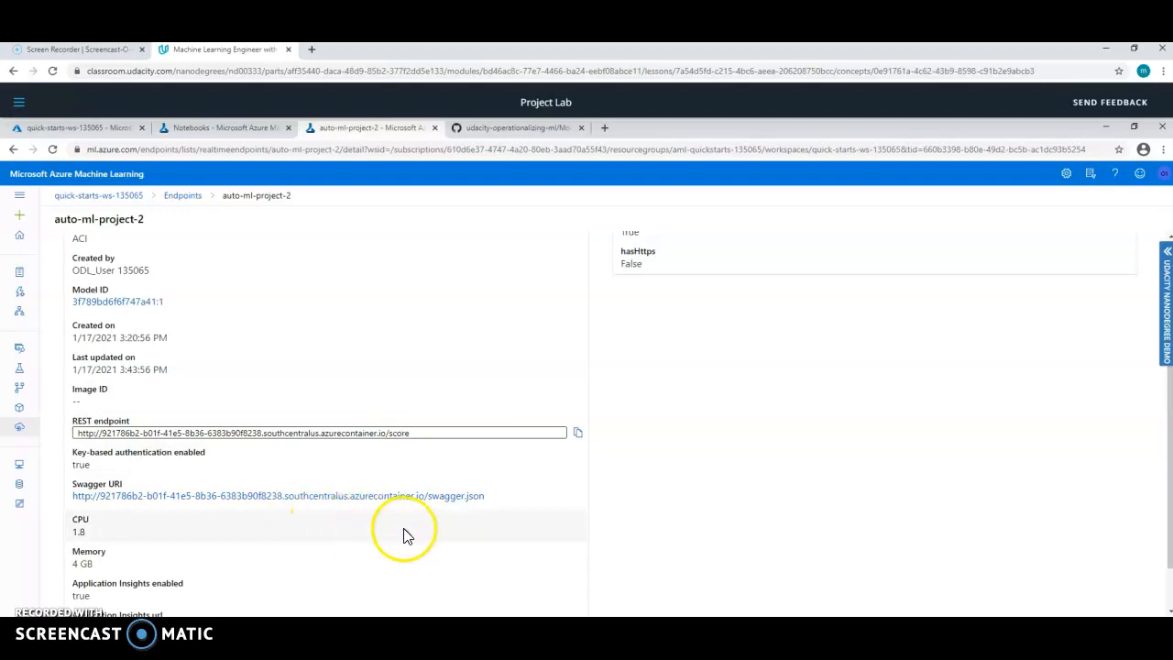
Open the endpoint's Swagger URI in a new browser tab and show the swagger.json page.
click(254, 495)
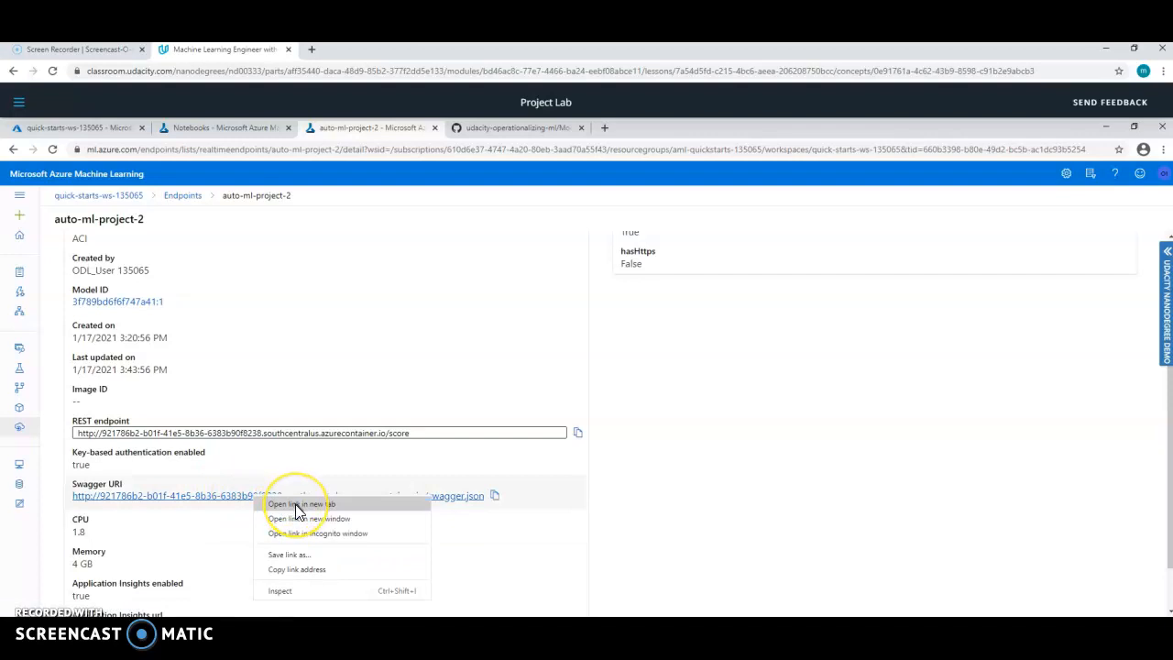
click(295, 505)
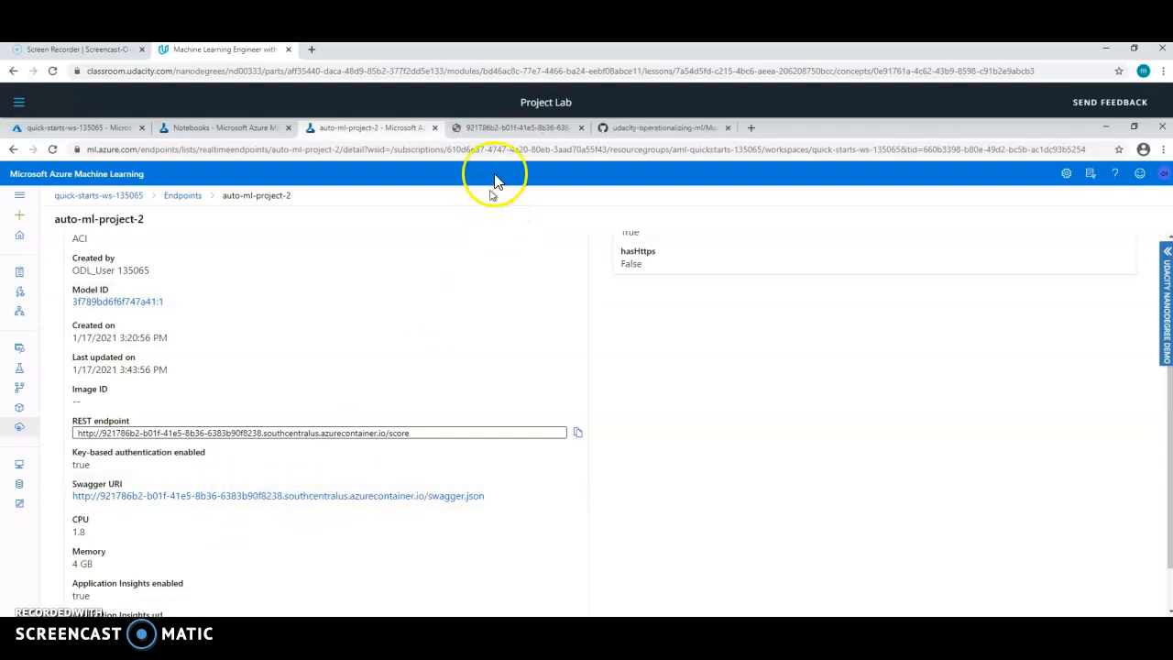
click(502, 129)
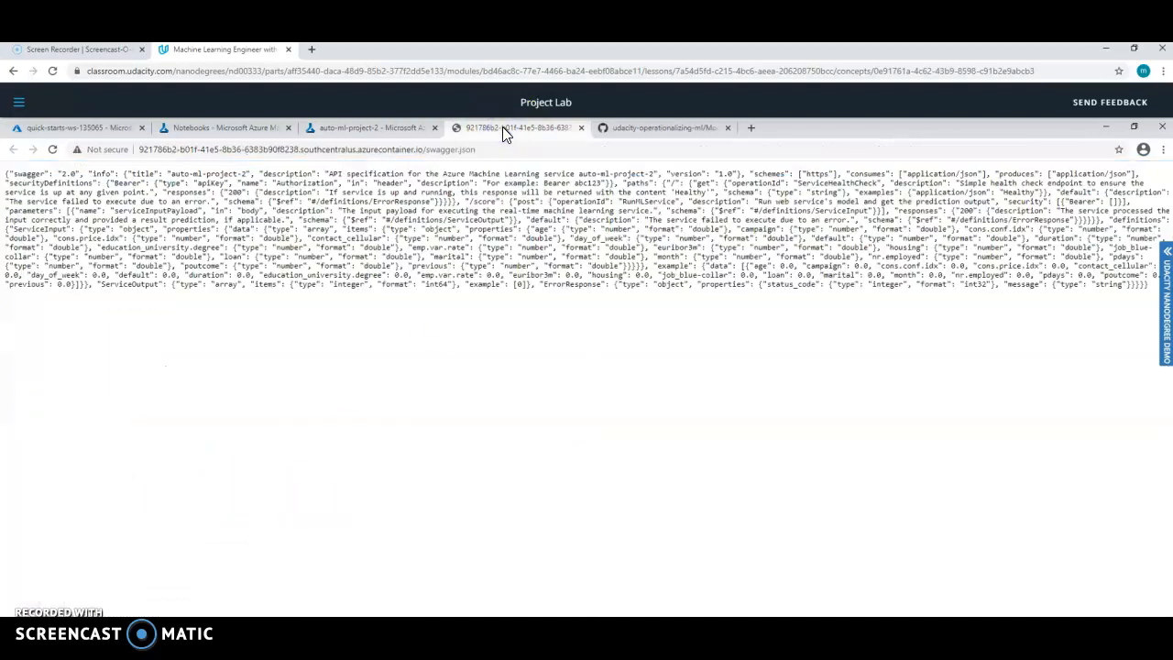
Save the Swagger page as swagger.json in the swagger folder inside starter_files.
right_click(454, 302)
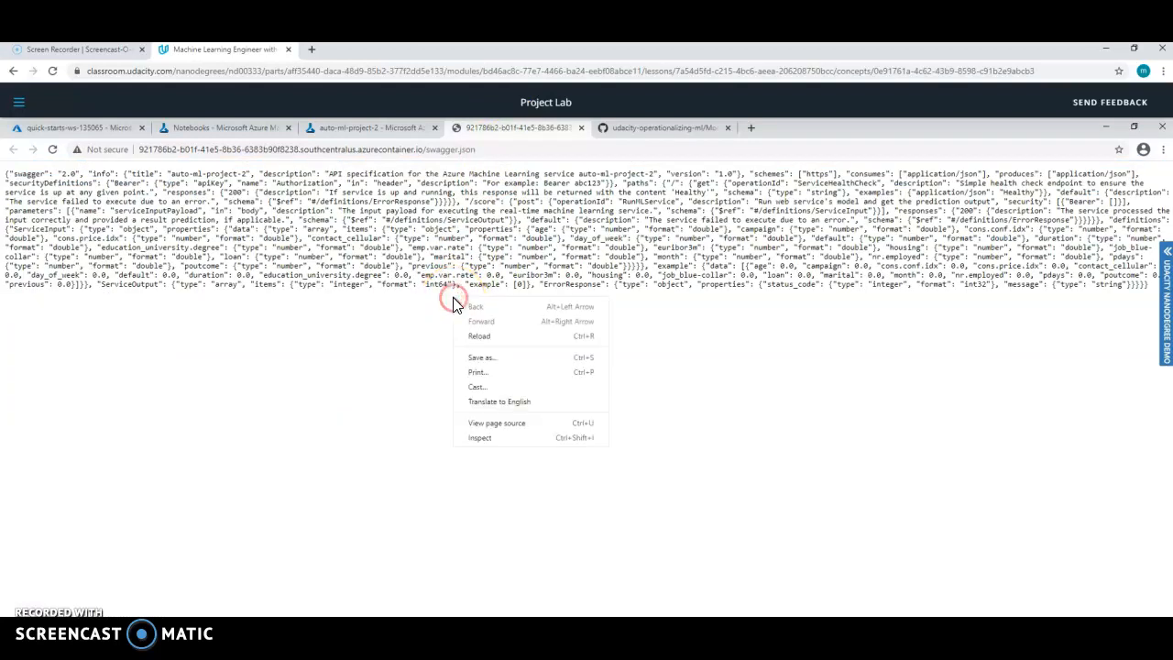
click(485, 360)
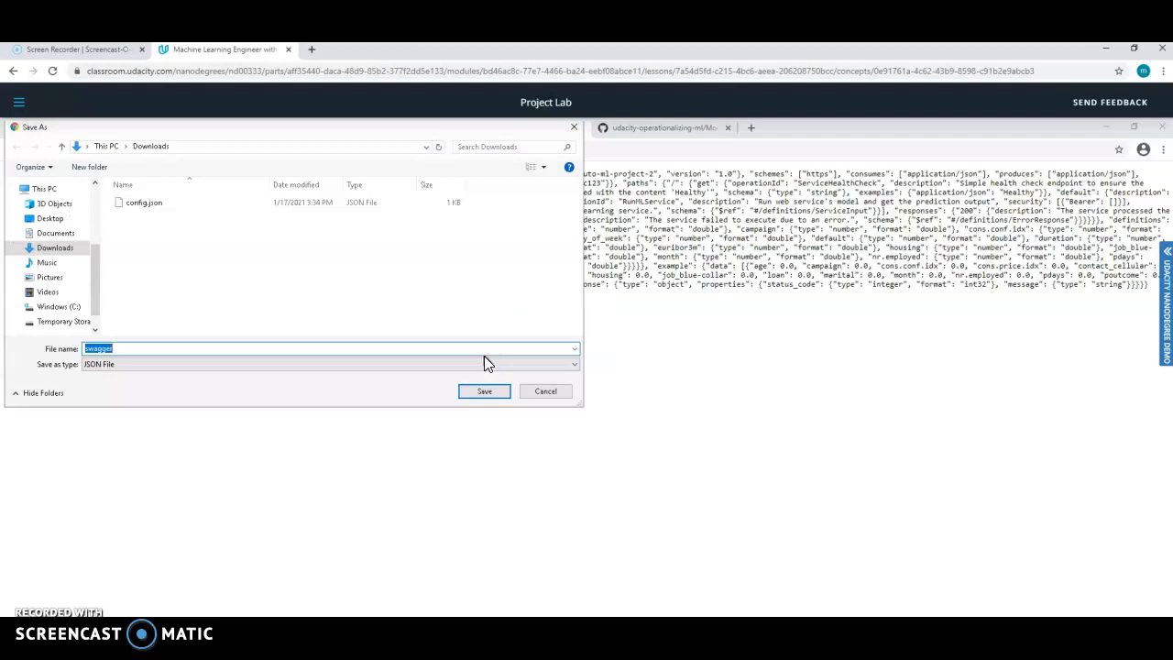
drag(96, 290, 101, 246)
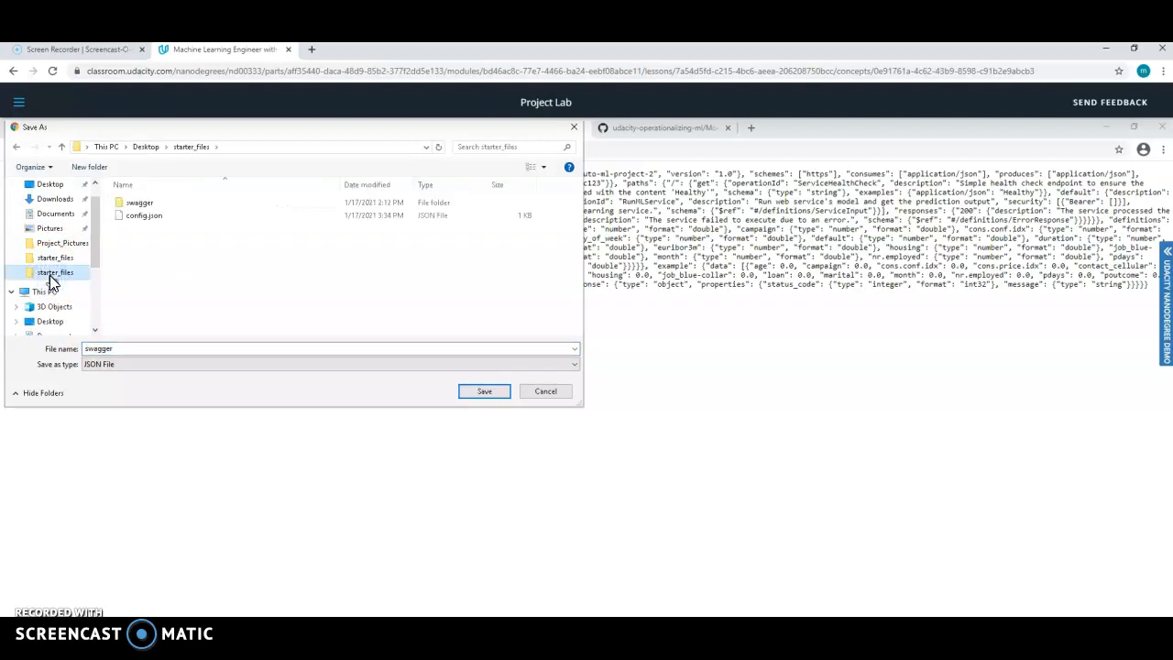
double_click(143, 207)
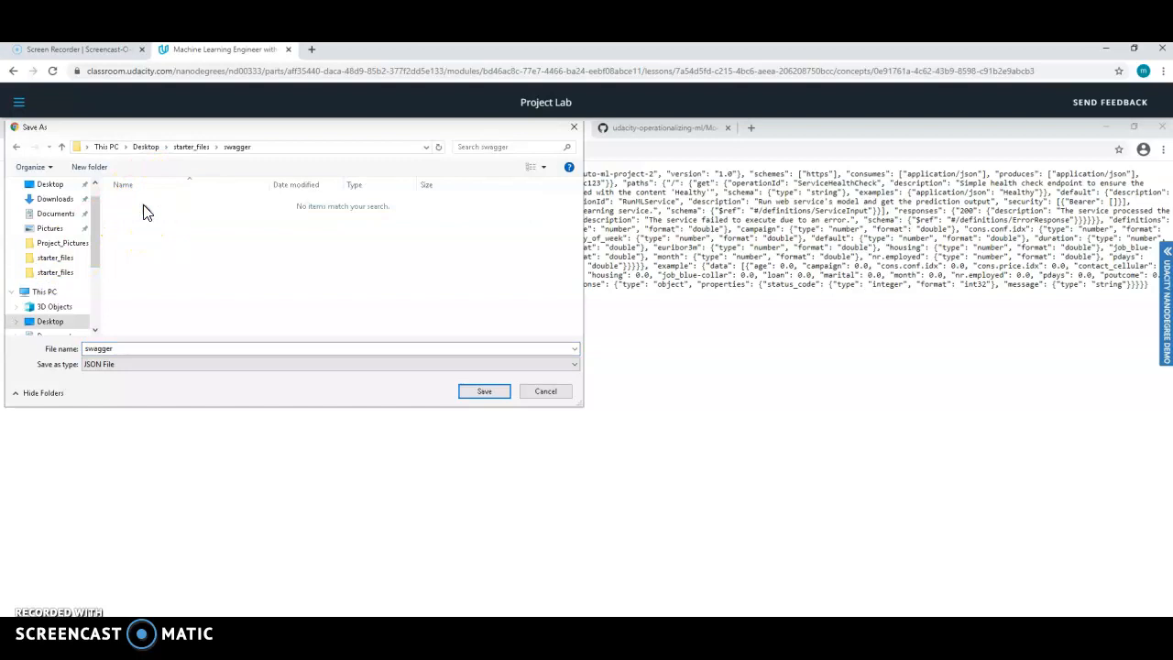
click(147, 319)
click(136, 351)
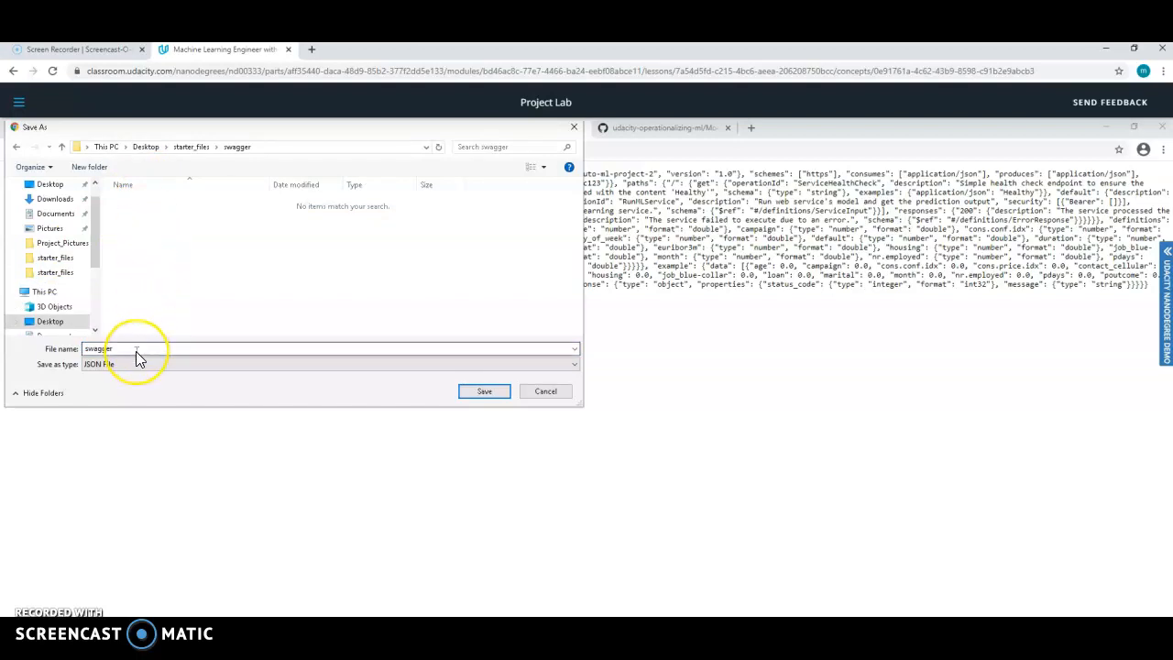
double_click(135, 351)
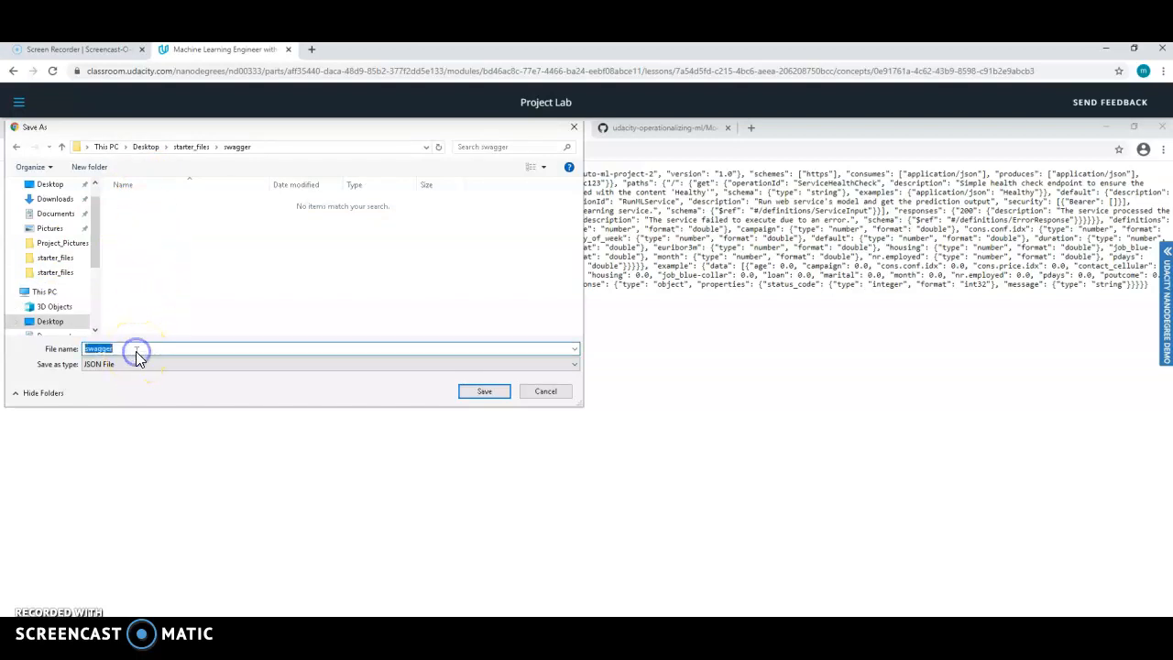
click(136, 351)
text(.)
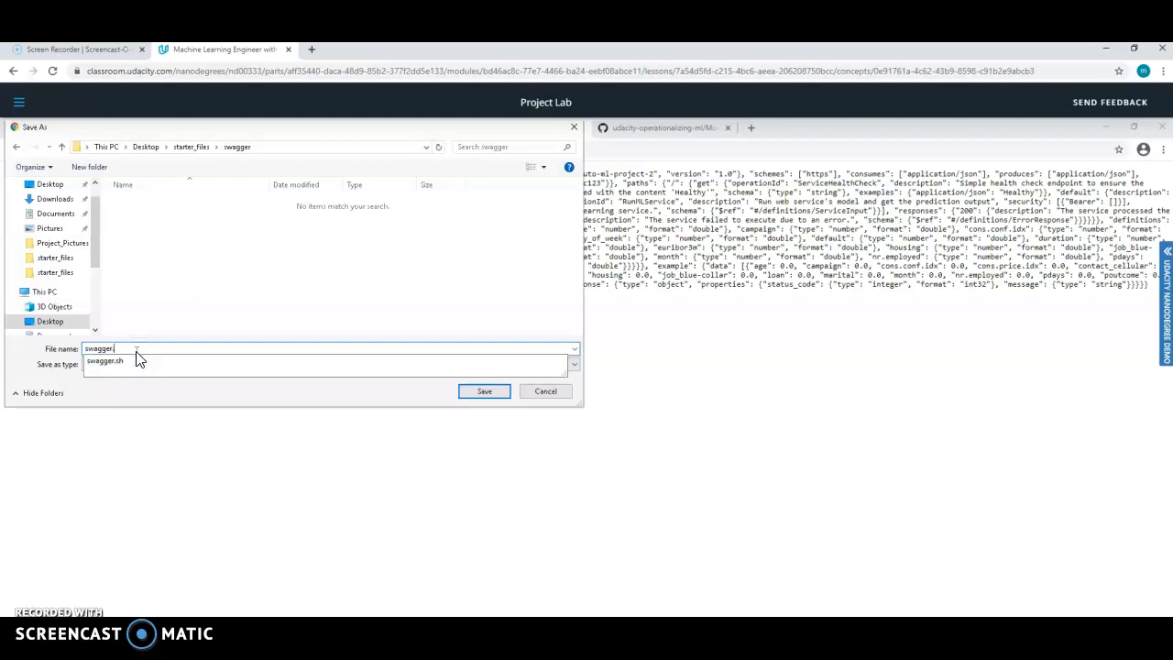
text(json)
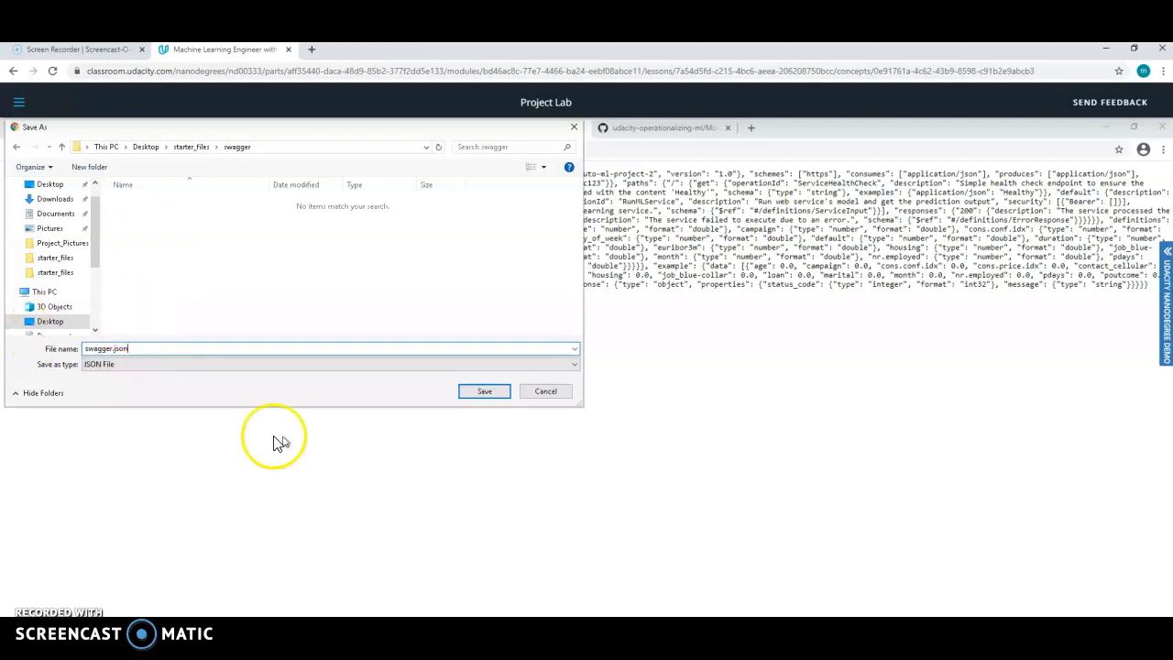
click(478, 392)
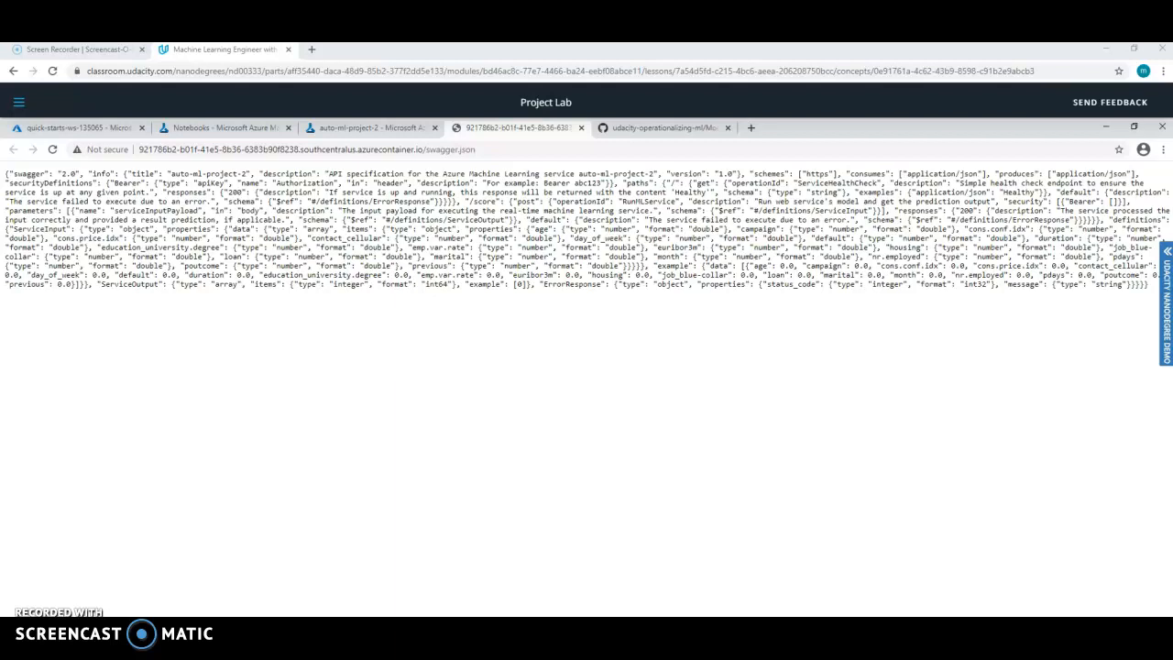
Open the swagger shell script from the starter_files swagger folder in Notepad.
click(135, 652)
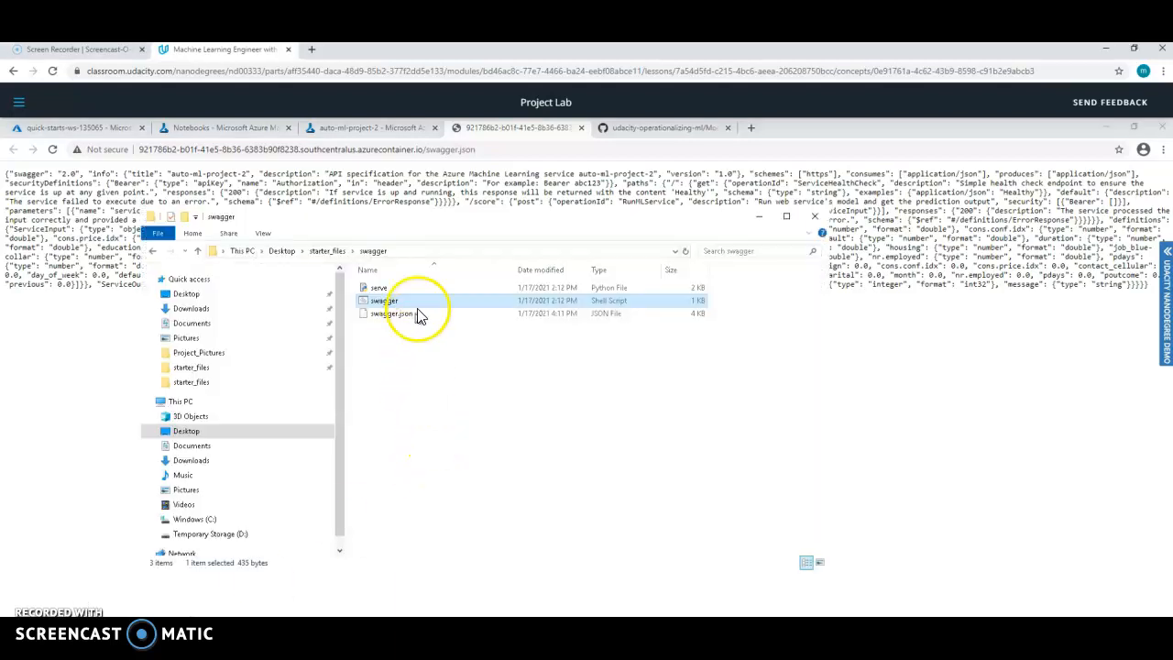
right_click(418, 300)
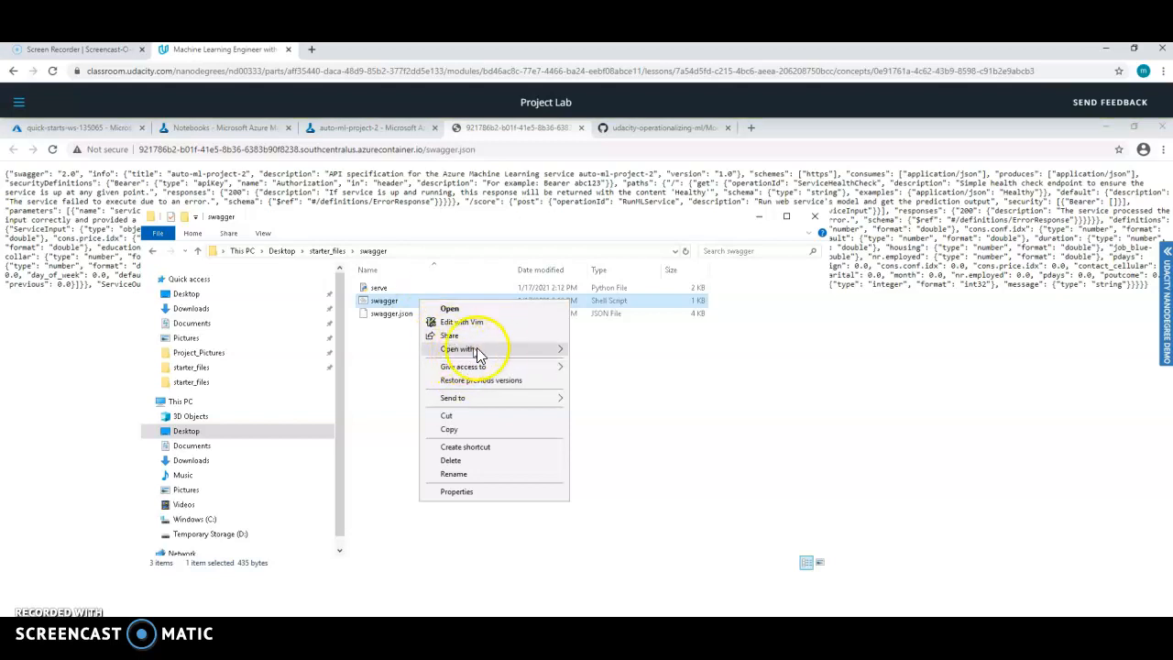
click(561, 355)
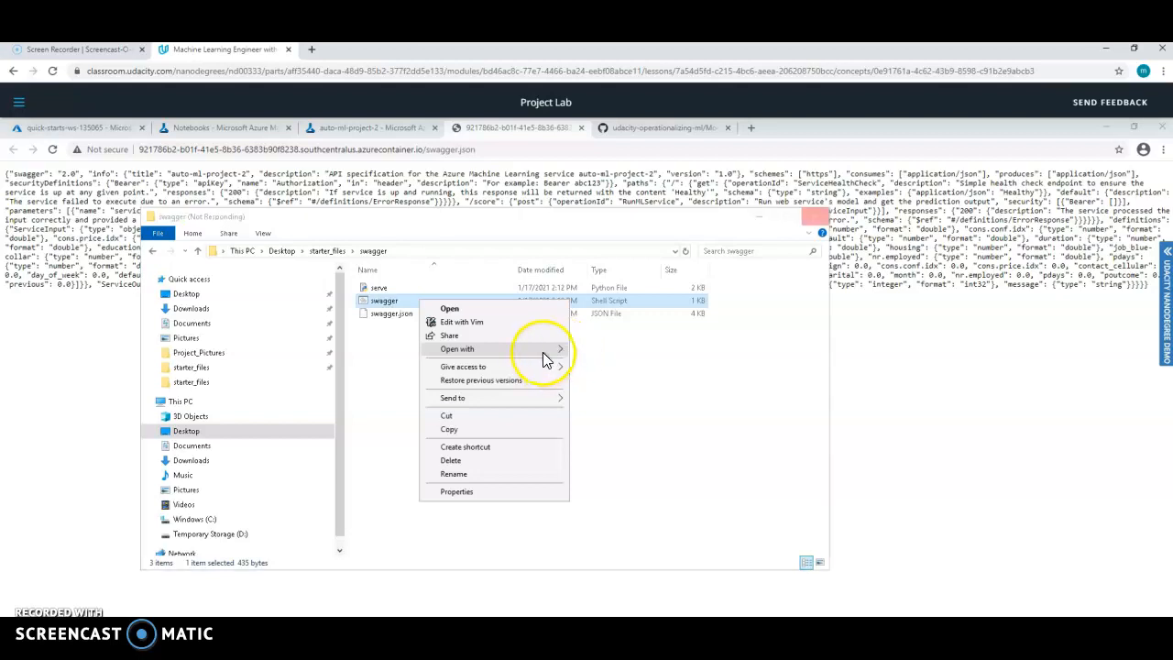
mouse_move(542, 351)
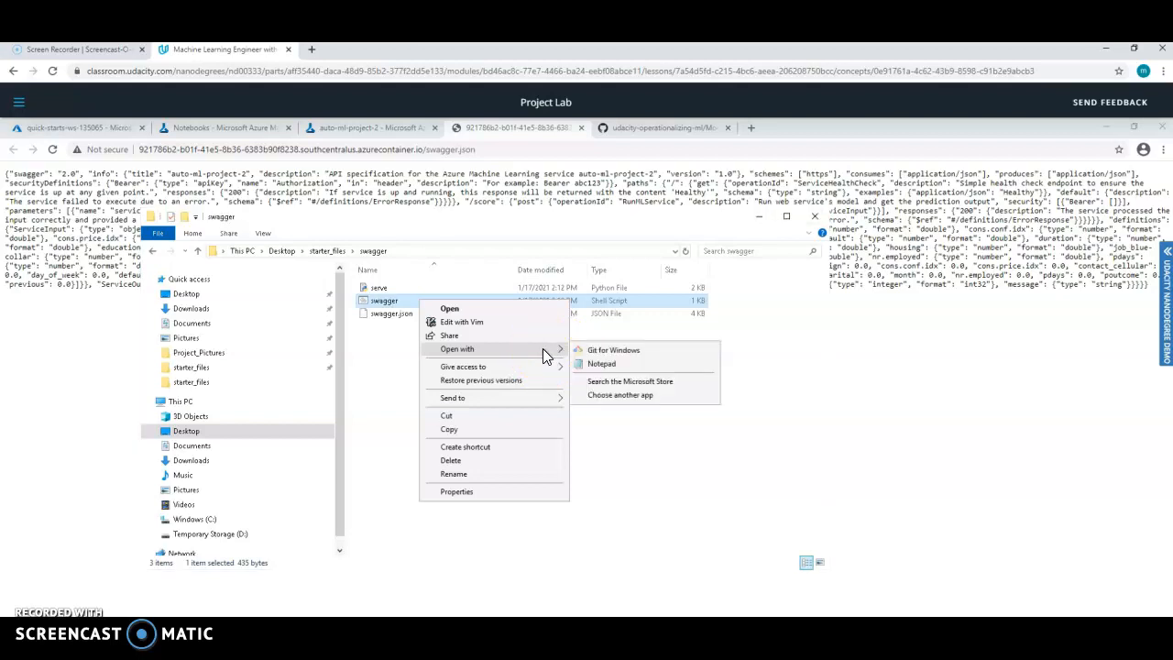
click(602, 365)
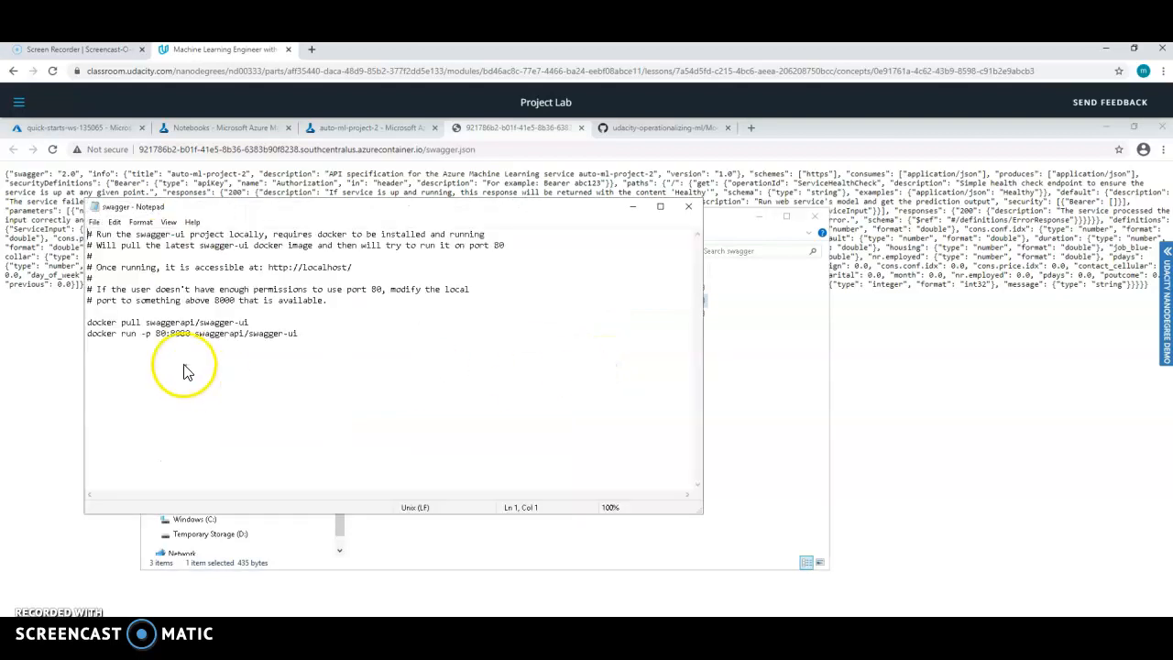
Set the host port in the script's docker run line to 9001 and save the file.
click(166, 335)
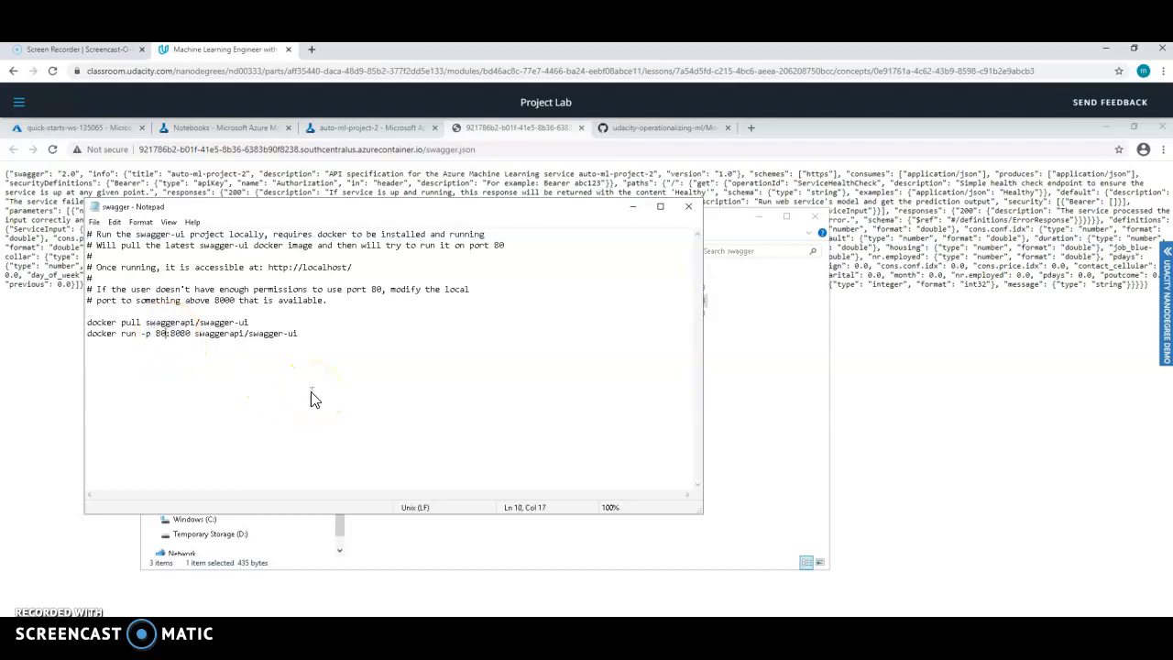
key(shift+Left)
key(shift+Left)
text(9001)
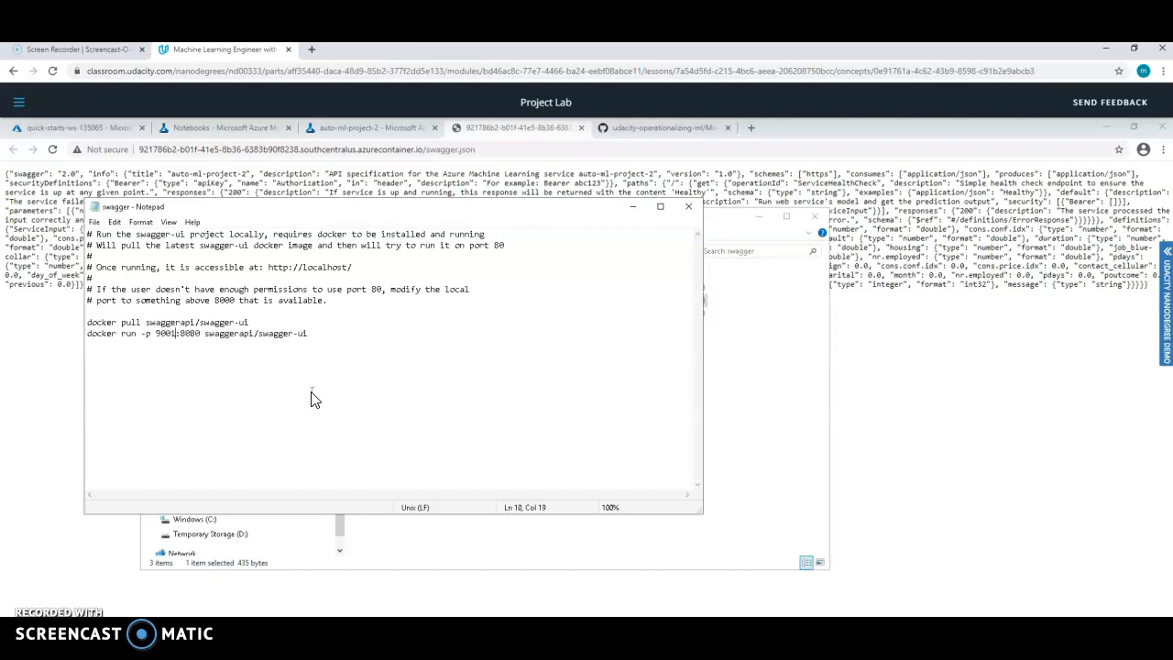
click(95, 227)
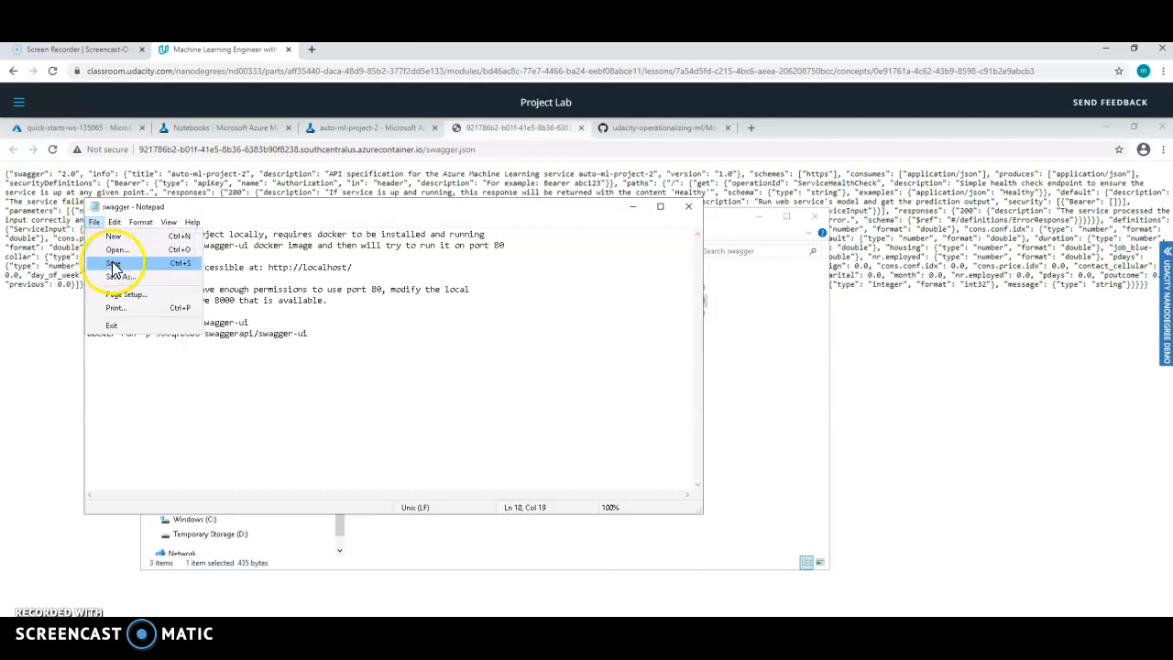
click(112, 267)
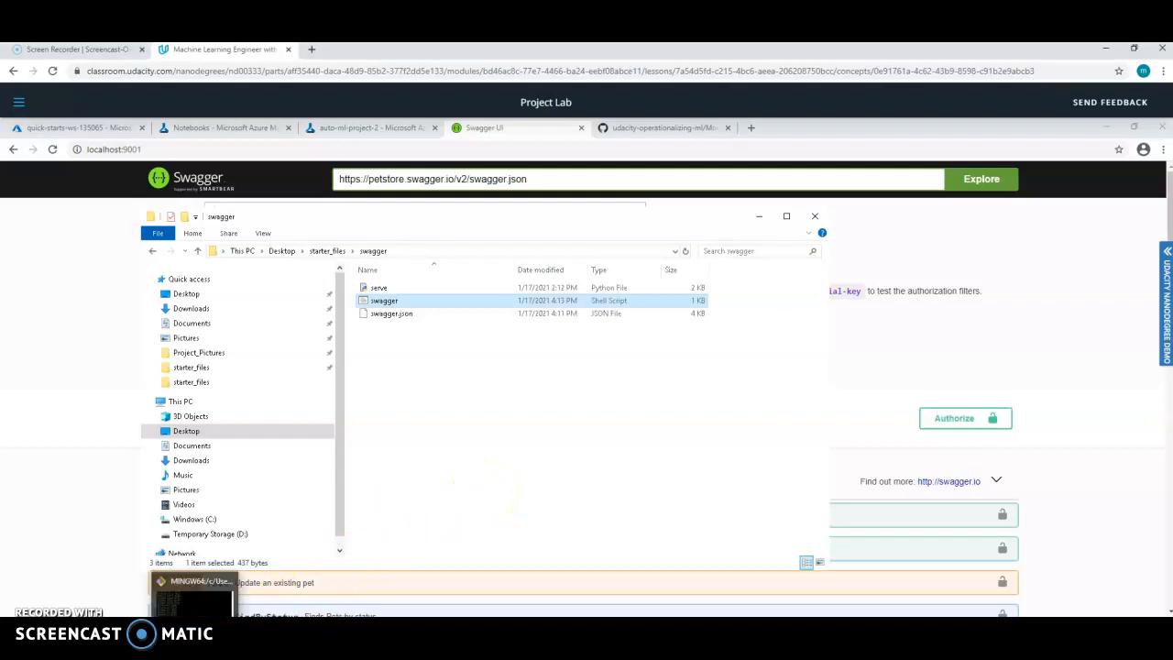
Switch to the Git Bash terminal, examine the bash swagger.sh command and its output, and minimize the terminal.
click(225, 596)
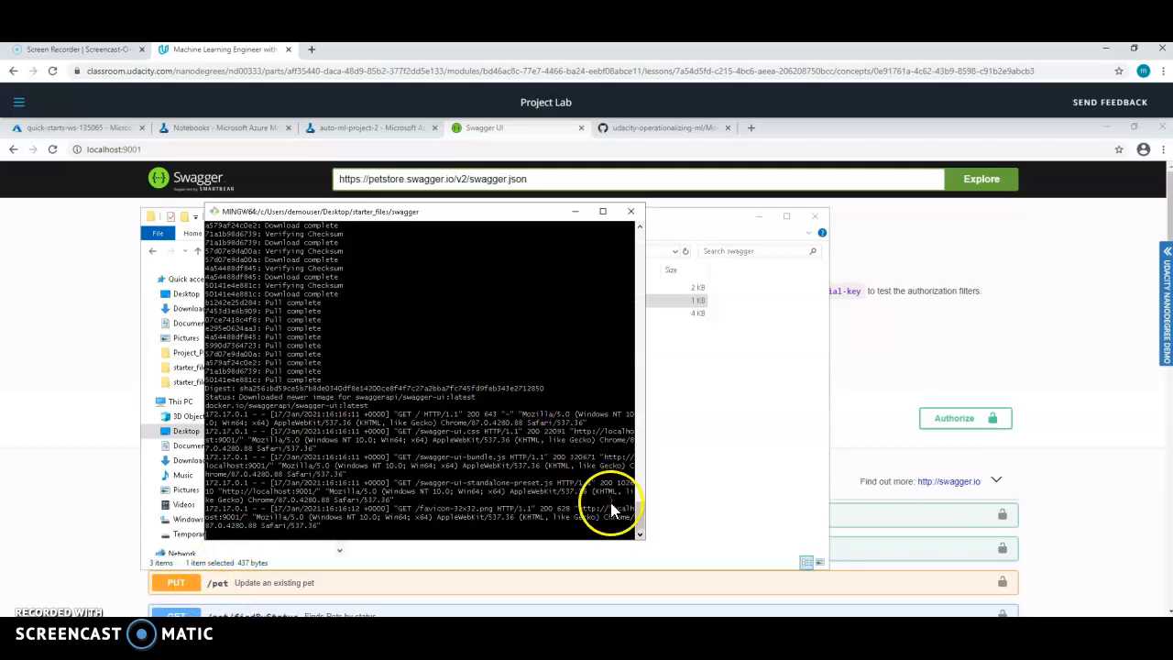
drag(637, 513, 634, 467)
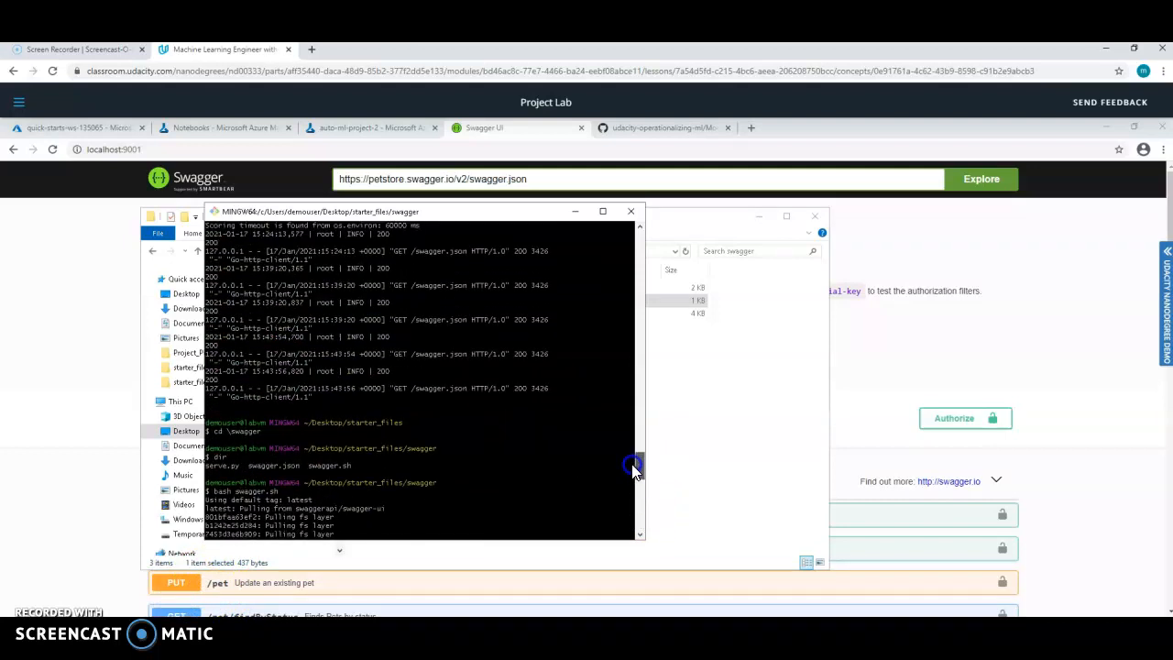
triple_click(291, 455)
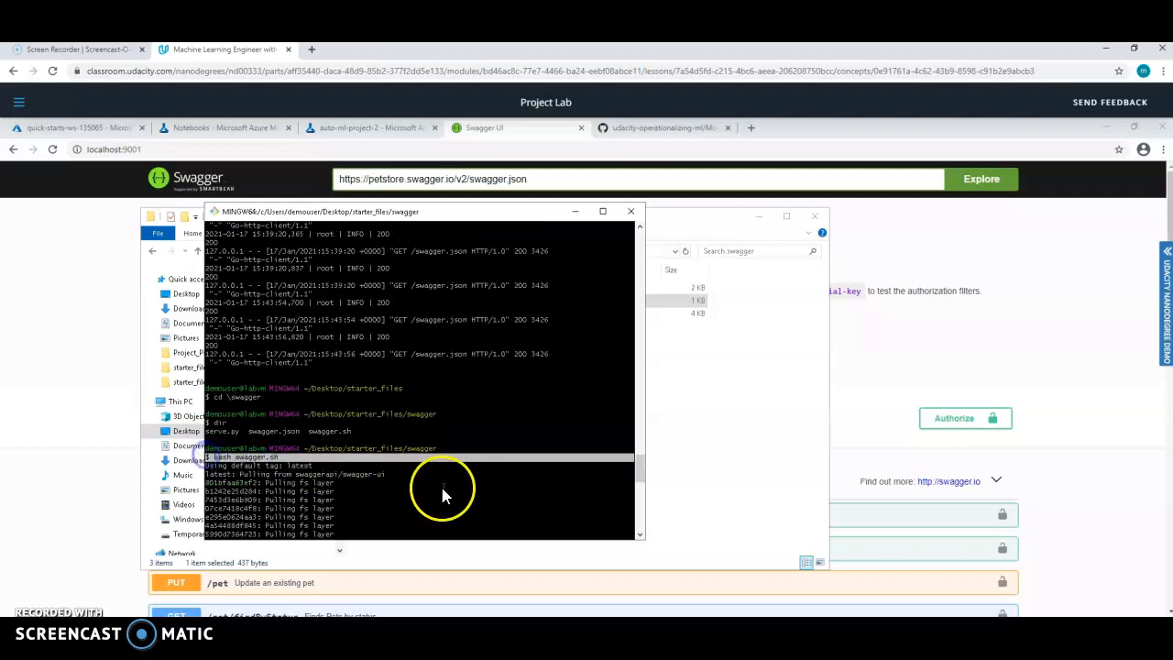
click(639, 537)
click(639, 537)
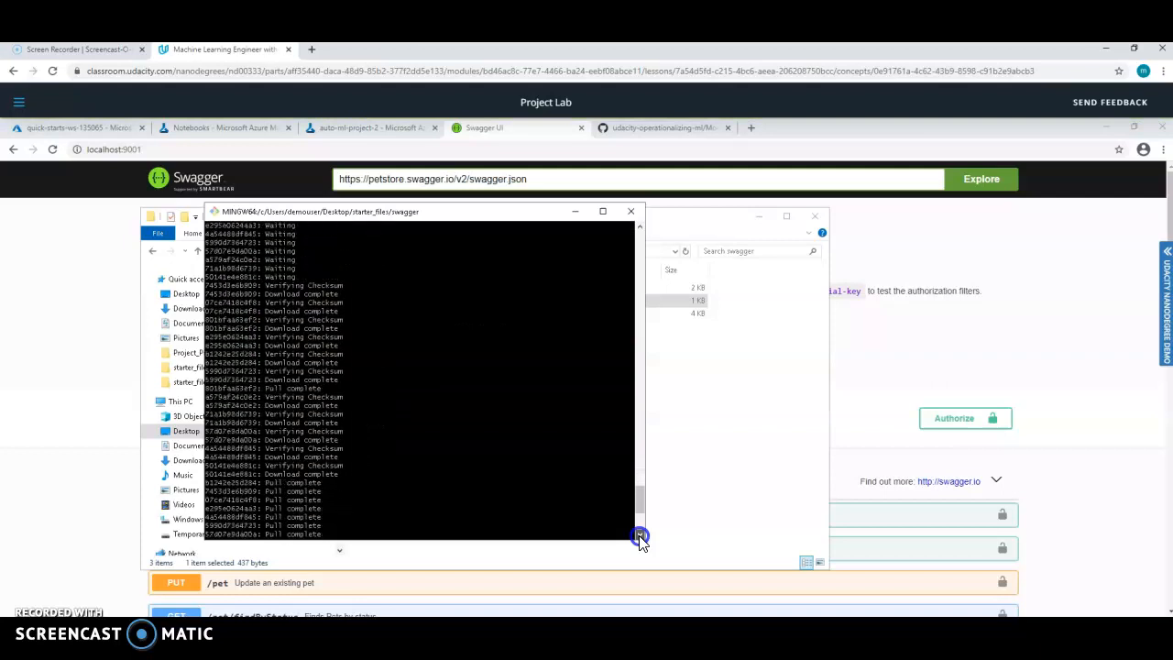
click(639, 537)
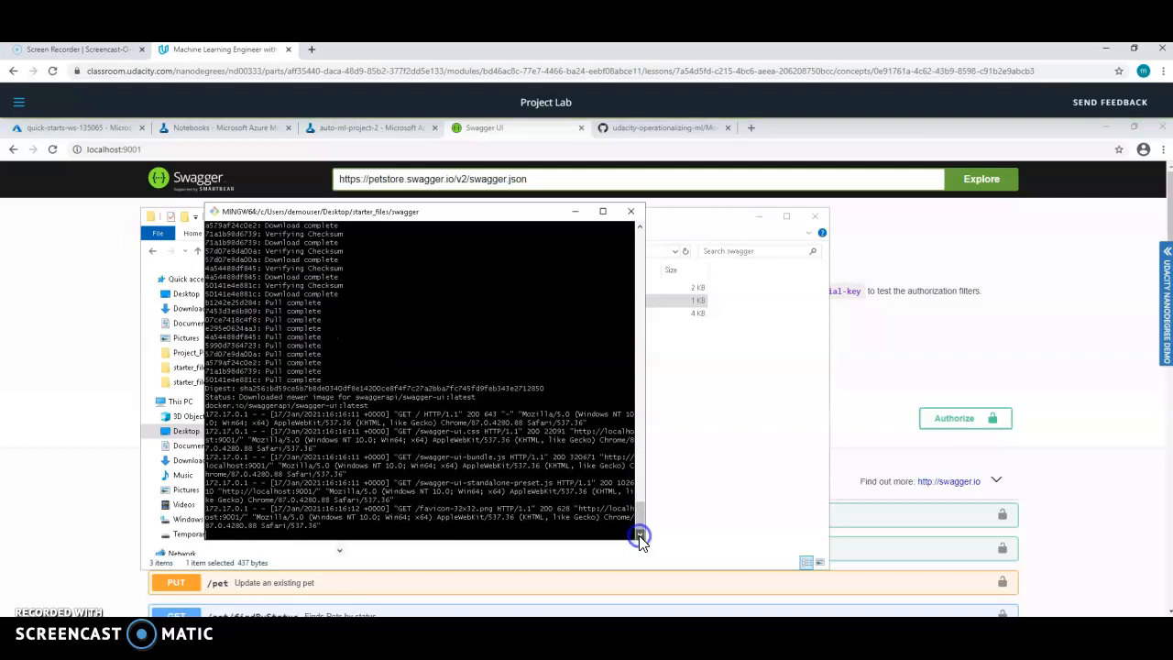
click(574, 213)
Look through the Swagger Petstore page served at localhost:9001.
click(513, 128)
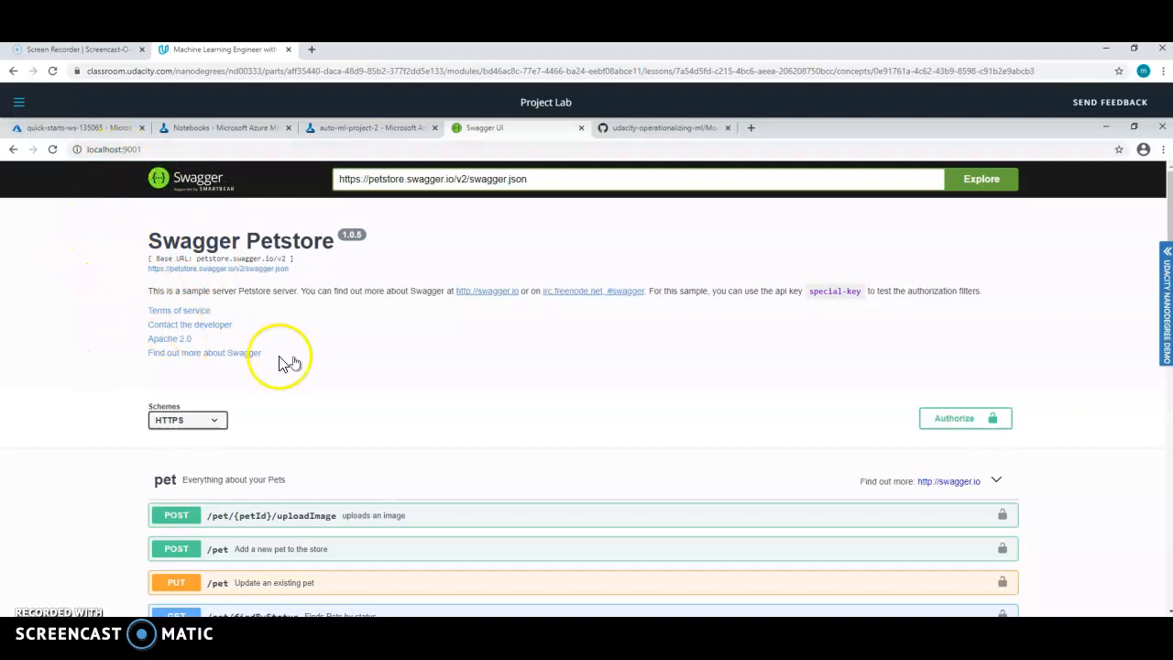
scroll(421, 383, down, 1)
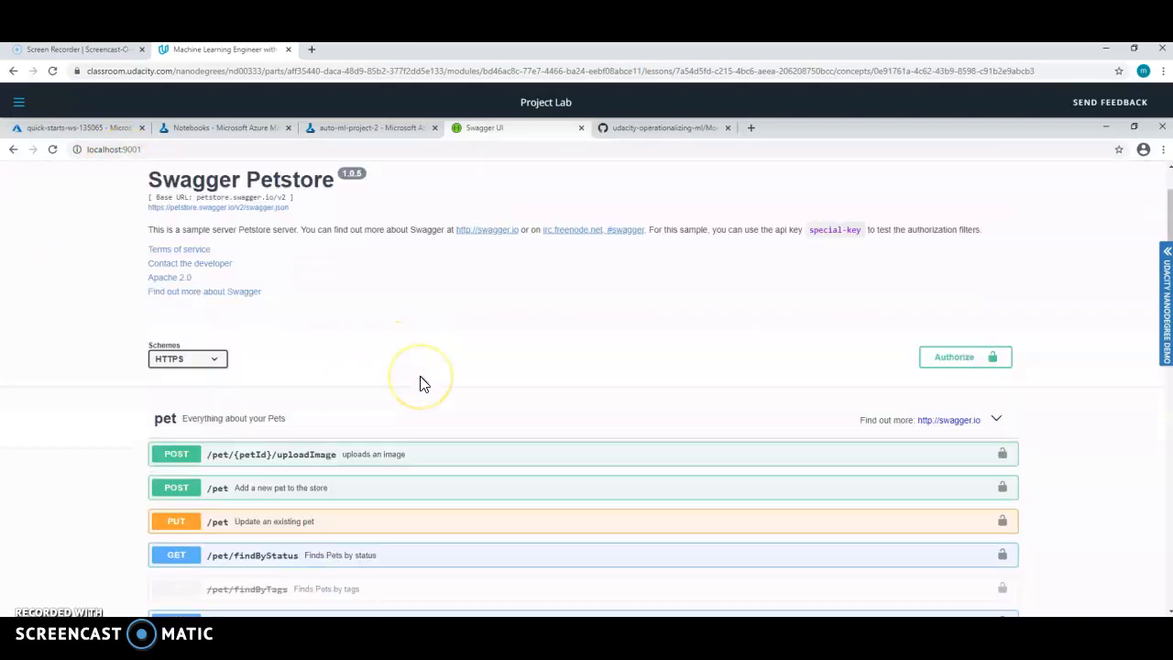
scroll(422, 381, down, 5)
scroll(421, 381, up, 6)
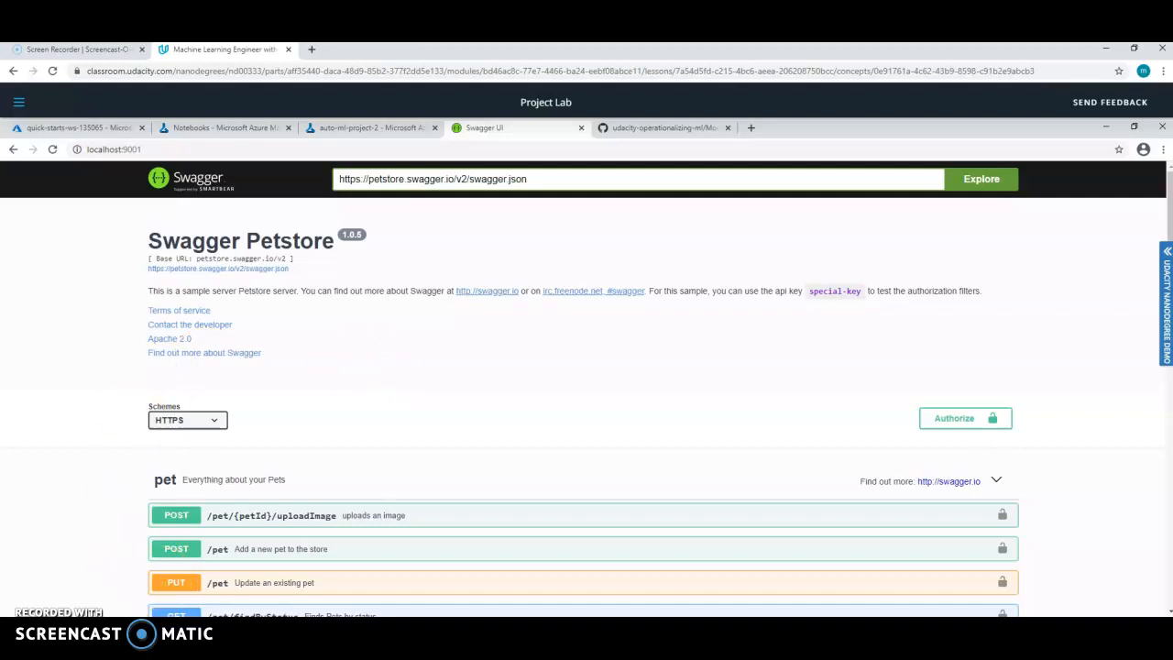
Start a new Git Bash window from the existing terminal and list the files in Desktop/starter_files/swagger.
click(198, 621)
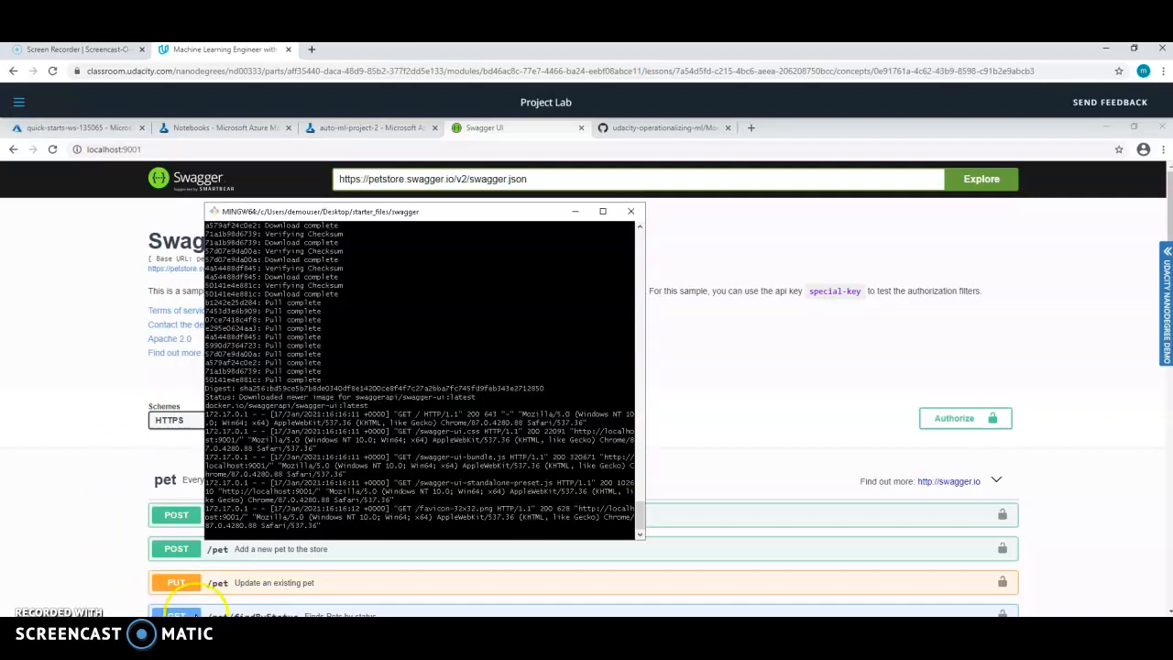
click(214, 214)
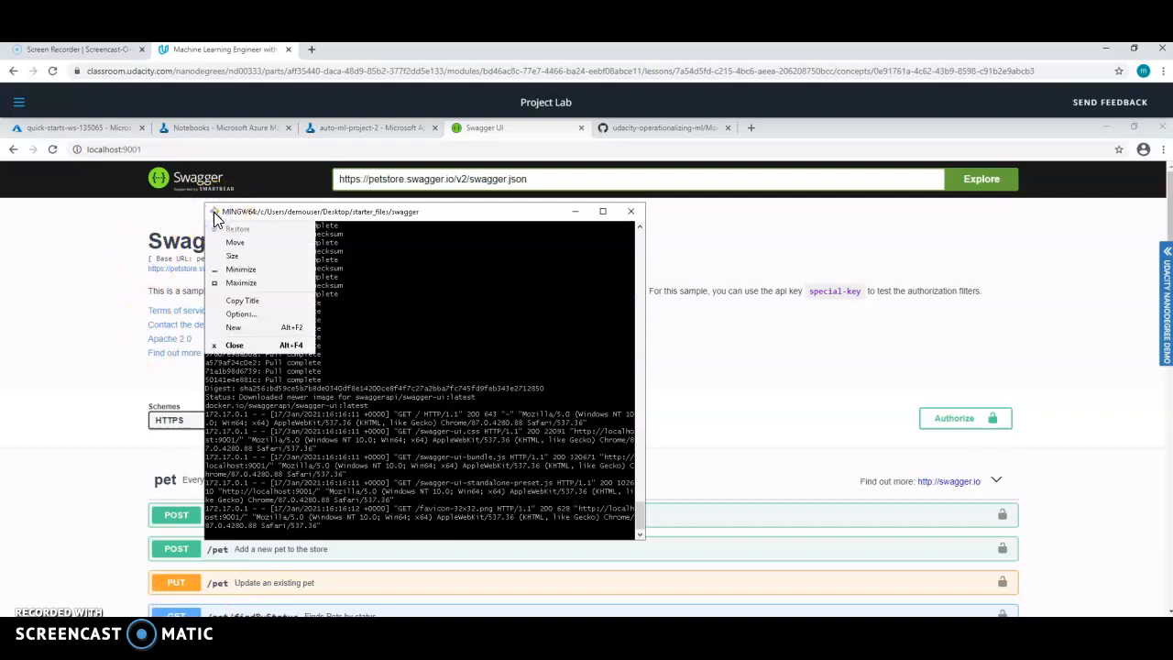
click(235, 330)
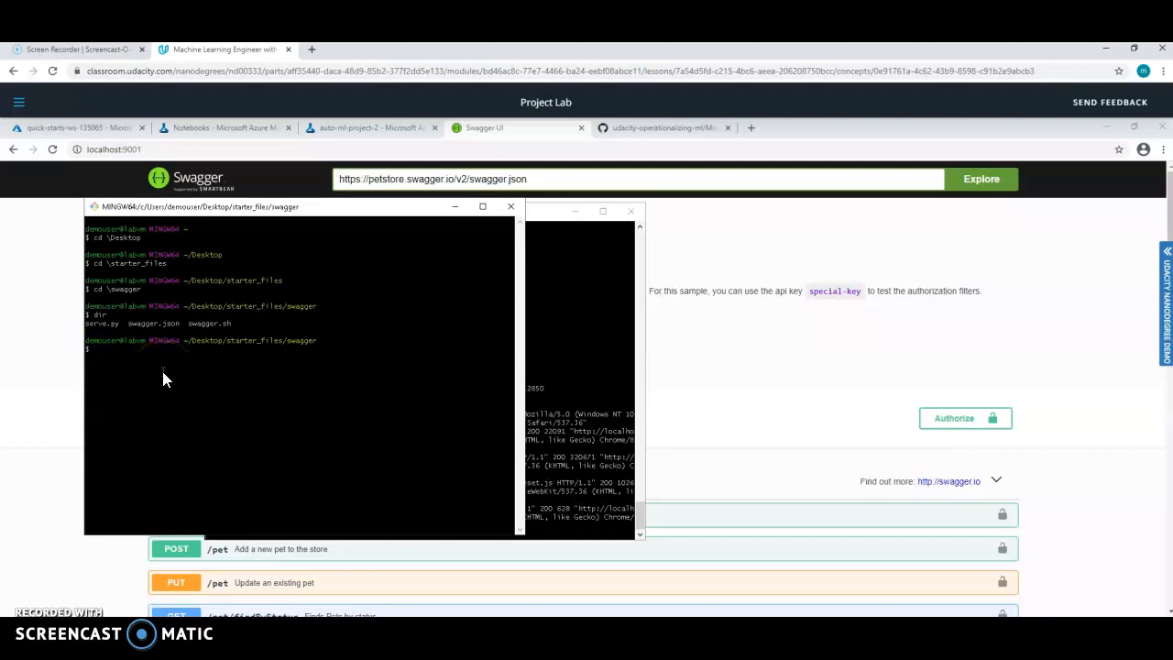
Run python serve.py in the new terminal and minimize both terminal windows.
click(214, 395)
text(python)
text(sere)
text(ve)
text(.py)
click(454, 211)
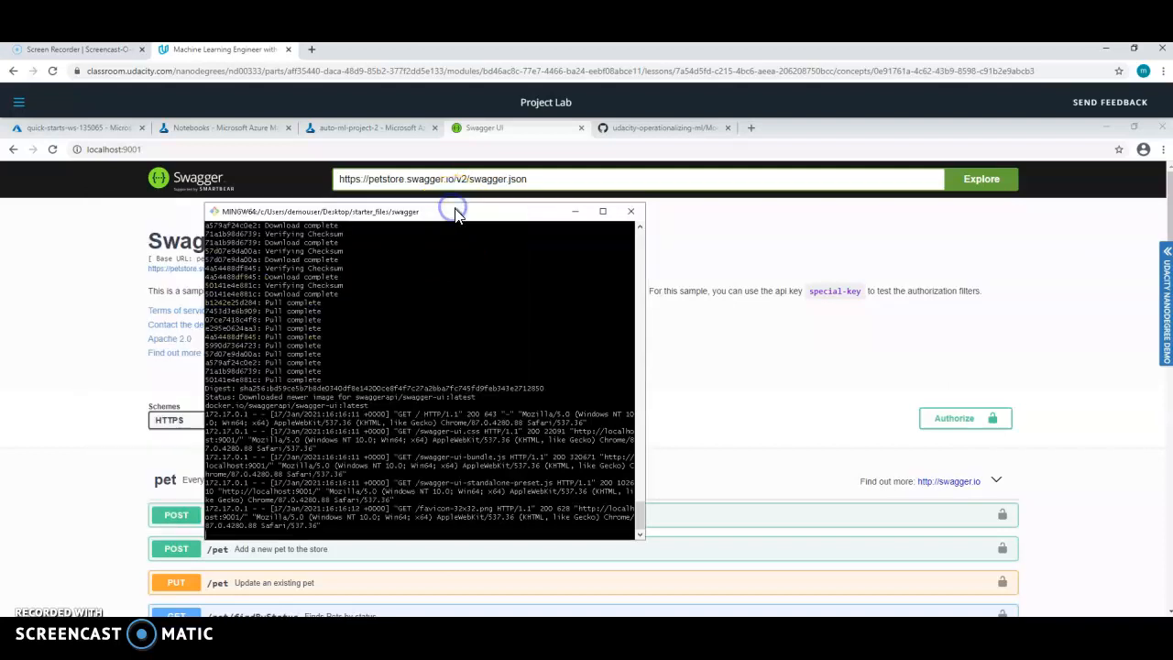
click(576, 212)
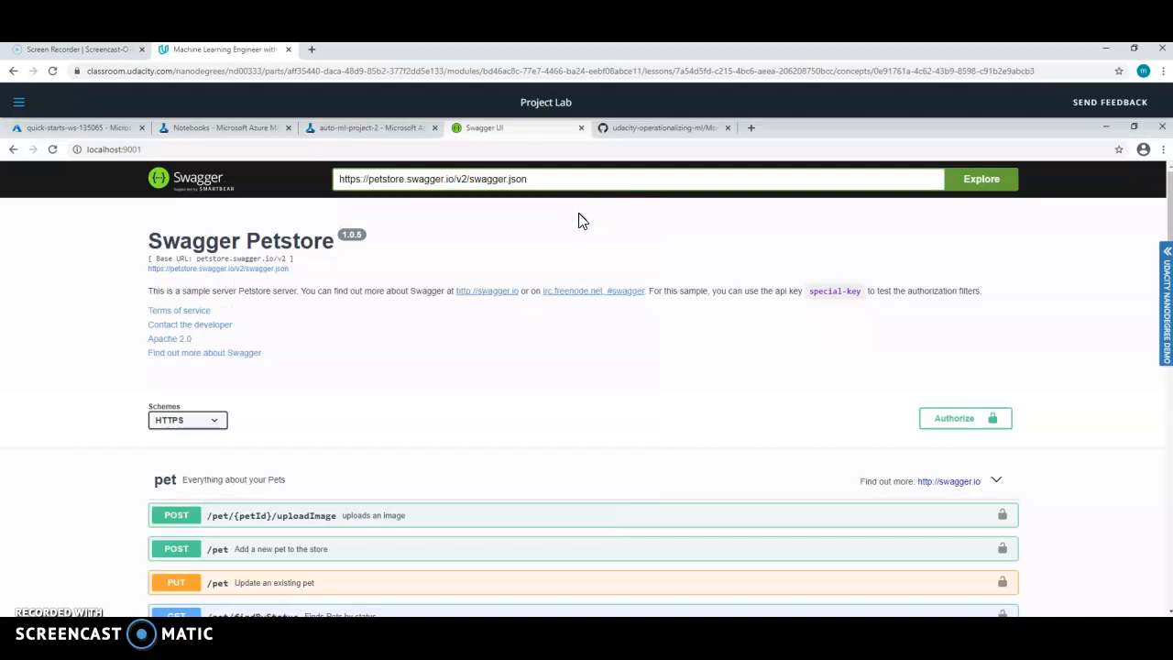
click(364, 179)
key(shift+Left)
key(BackSpace)
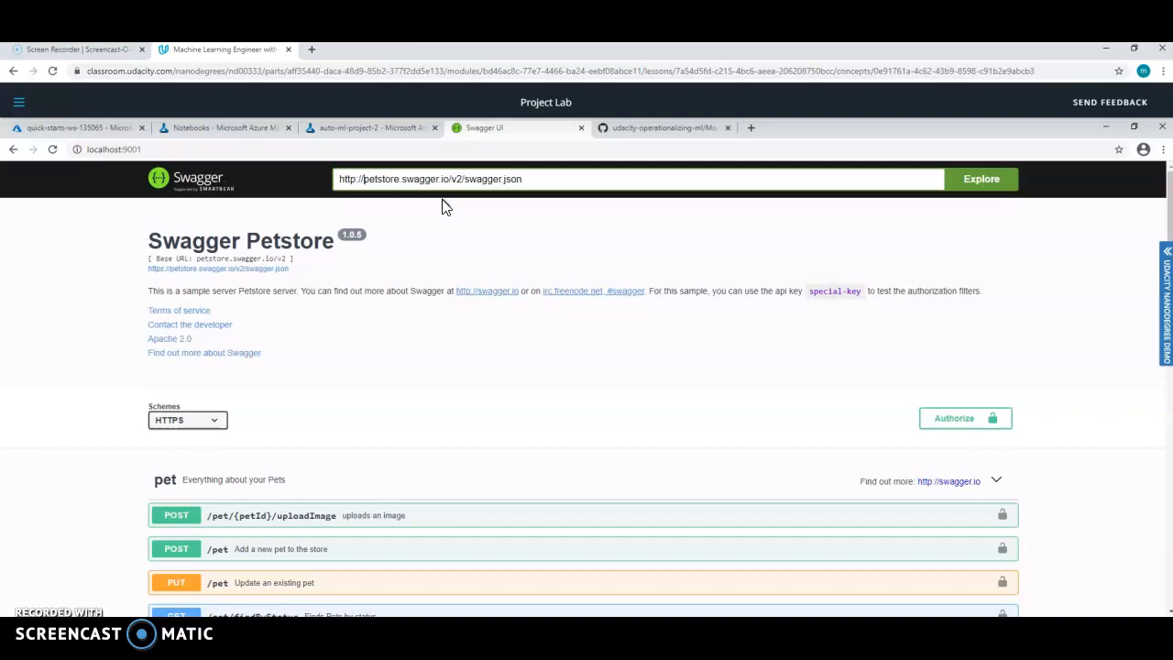
key(shift+Right)
key(shift+Right)
key(shift+Right)
key(shift+Right)
key(shift+Right)
key(shift+Right)
key(shift+Right)
key(shift+Right)
key(shift+Right)
key(shift+Right)
key(shift+Right)
key(shift+Right)
key(shift+Right)
key(shift+Right)
key(shift+Right)
key(shift+Right)
key(shift+Right)
key(shift+Right)
key(shift+Right)
key(shift+Right)
key(shift+Right)
key(shift+Right)
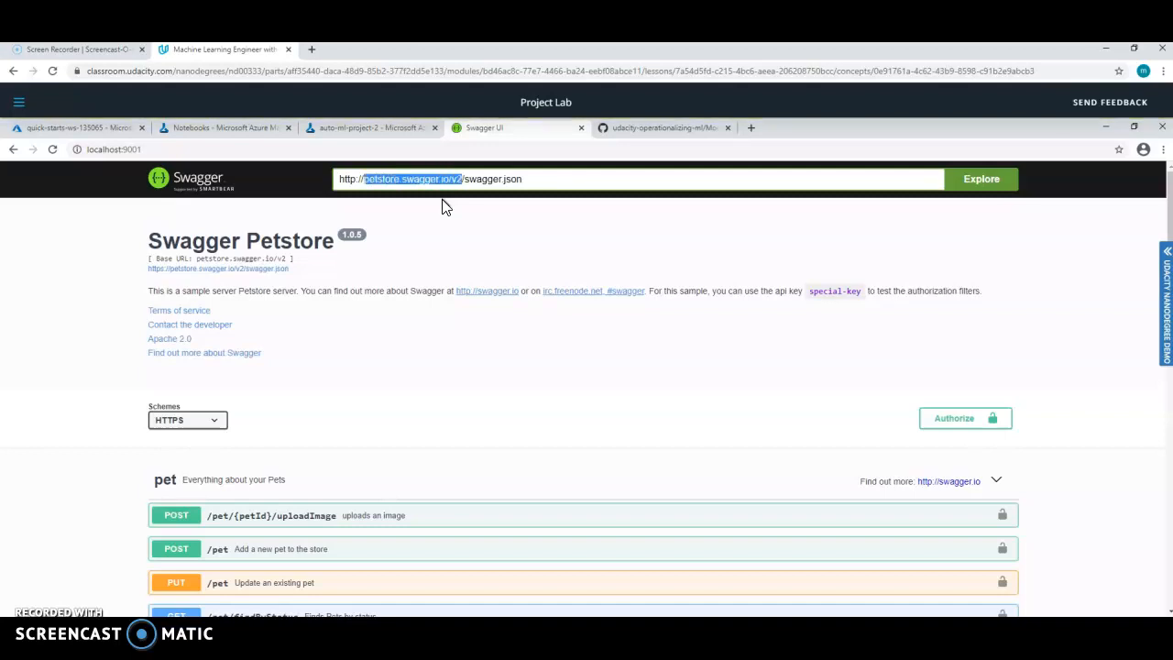
text(locals)
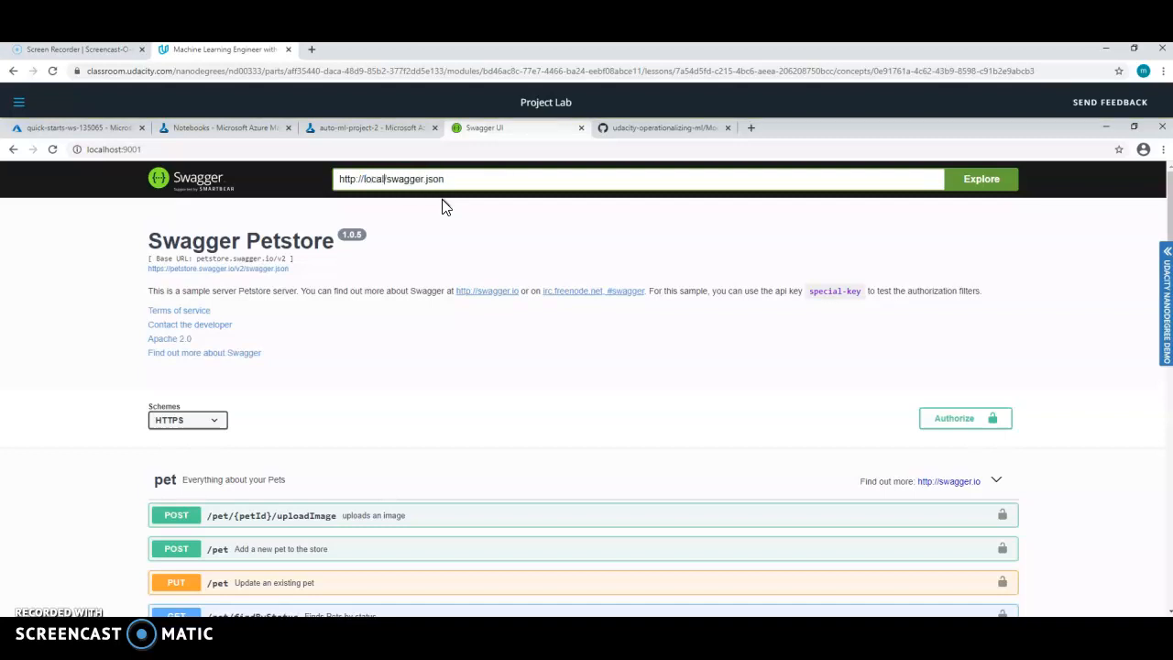
key(BackSpace)
text(host:8000)
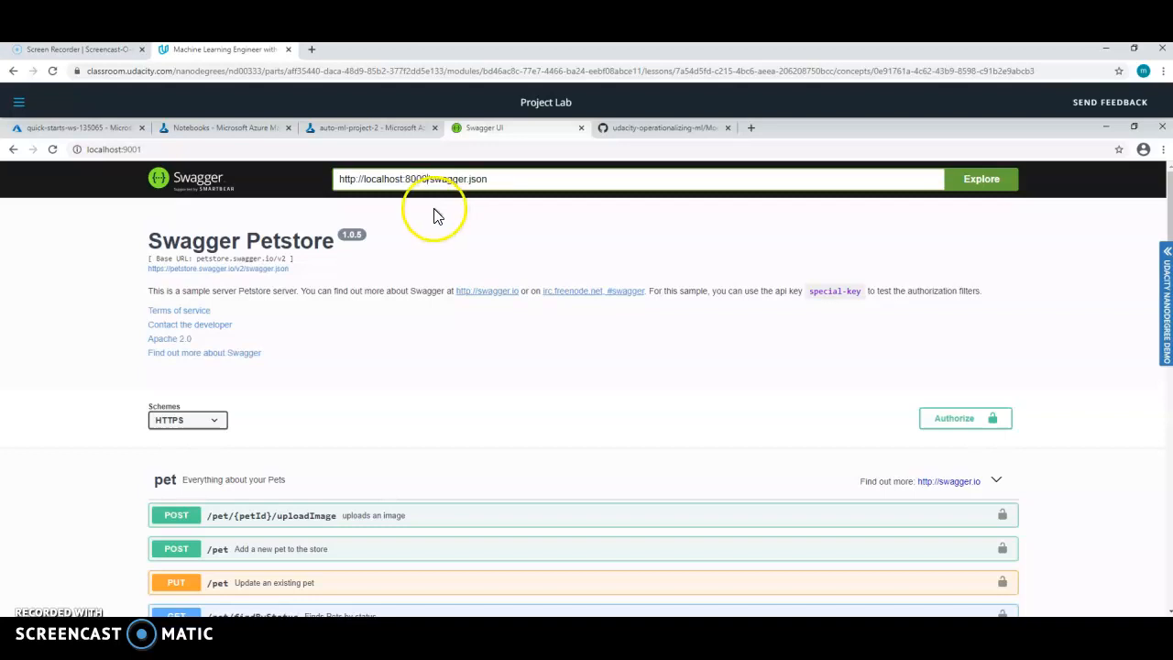
Open serve.py from the swagger folder in IDLE 3.8, check its default port setting, and put the editor and folder away.
click(348, 630)
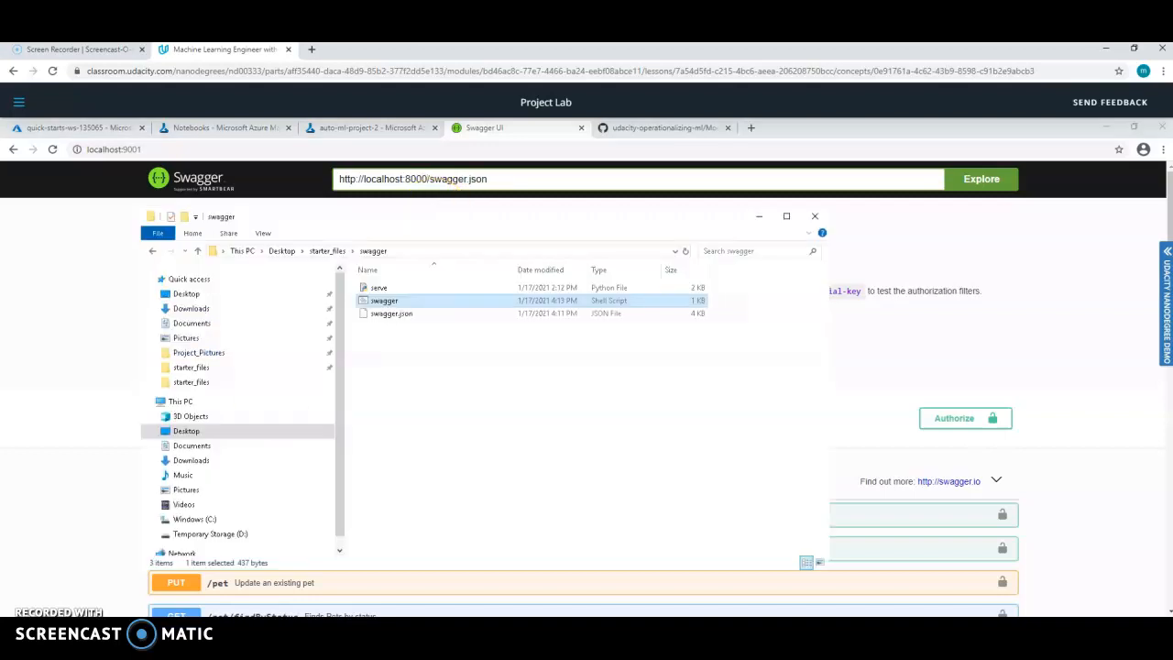
right_click(378, 288)
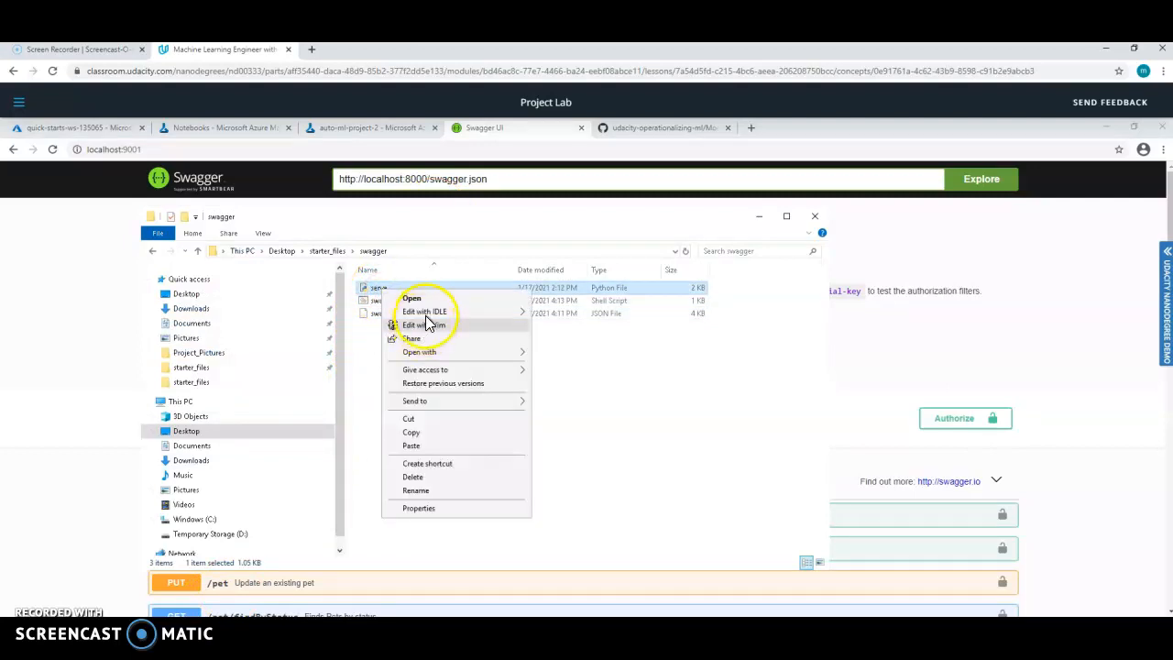
mouse_move(429, 313)
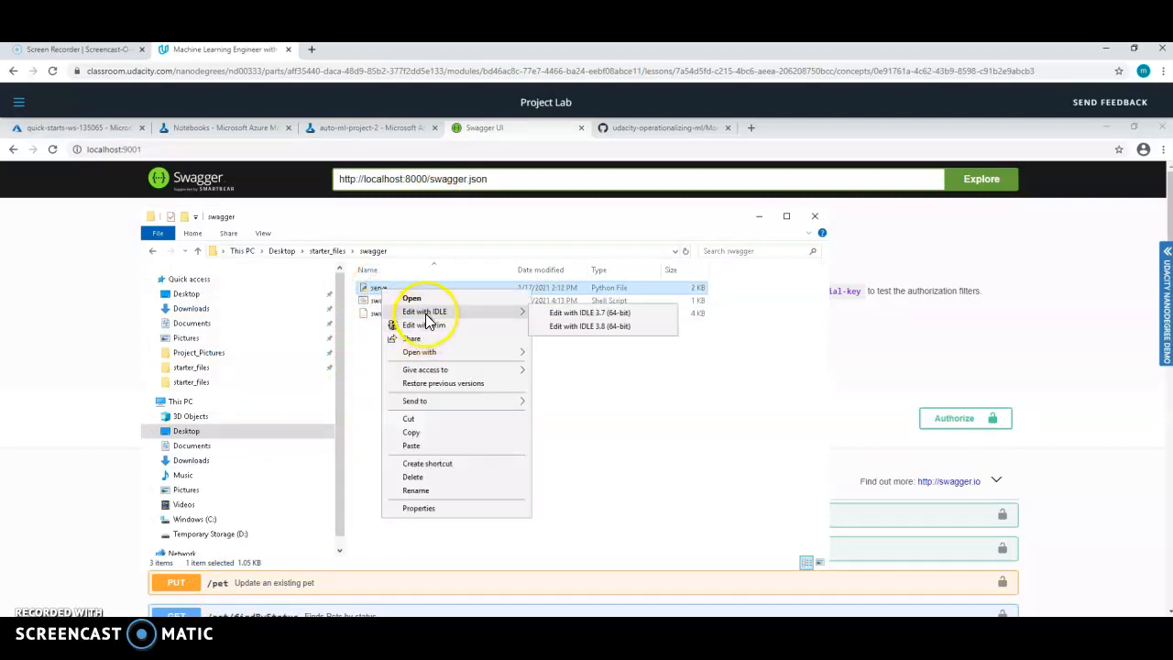
click(595, 326)
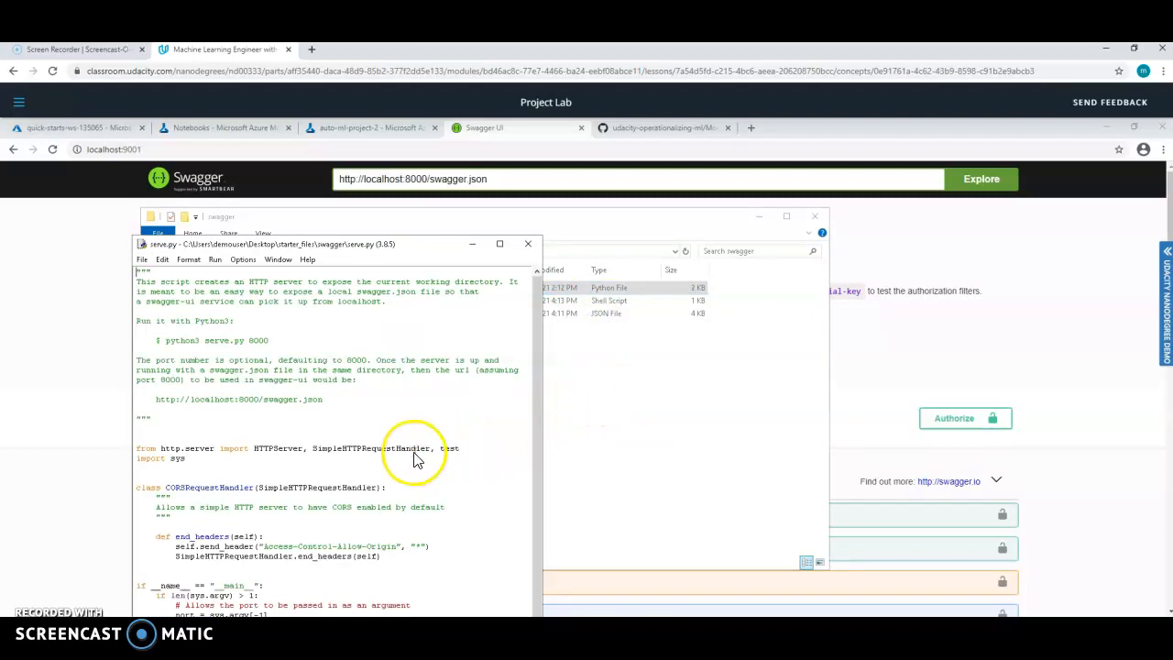
scroll(431, 453, down, 1)
drag(417, 249, 423, 205)
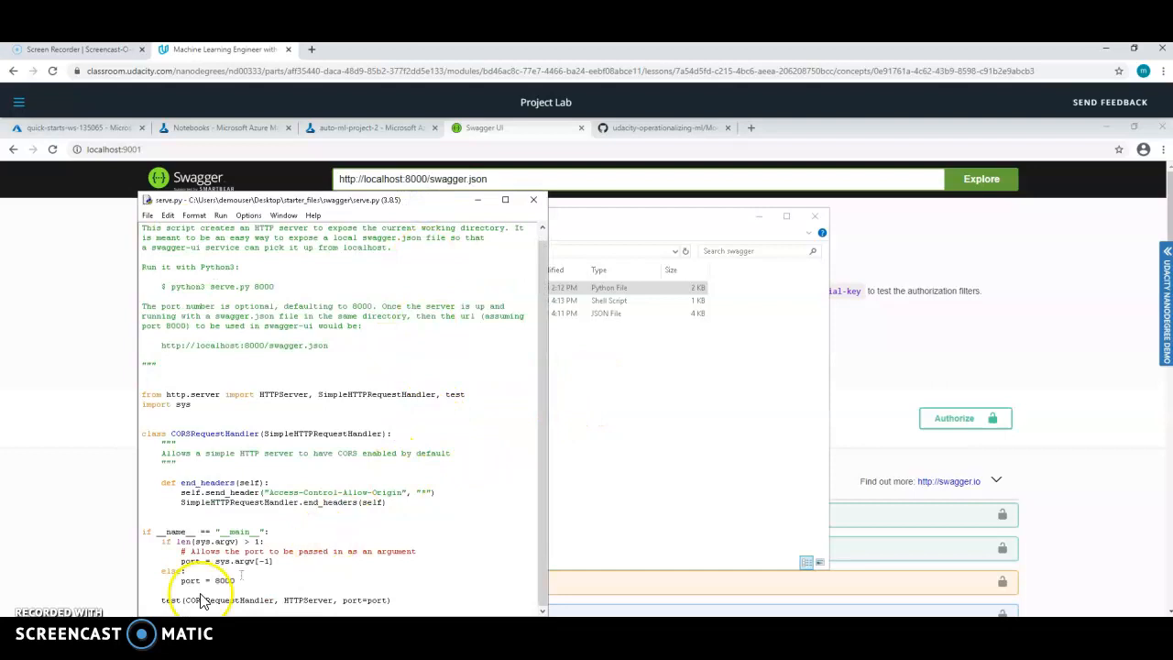
click(235, 581)
click(536, 203)
click(760, 216)
Load the localhost:8000 specification in Swagger UI and expand the ServiceInput and ServiceOutput models.
click(538, 185)
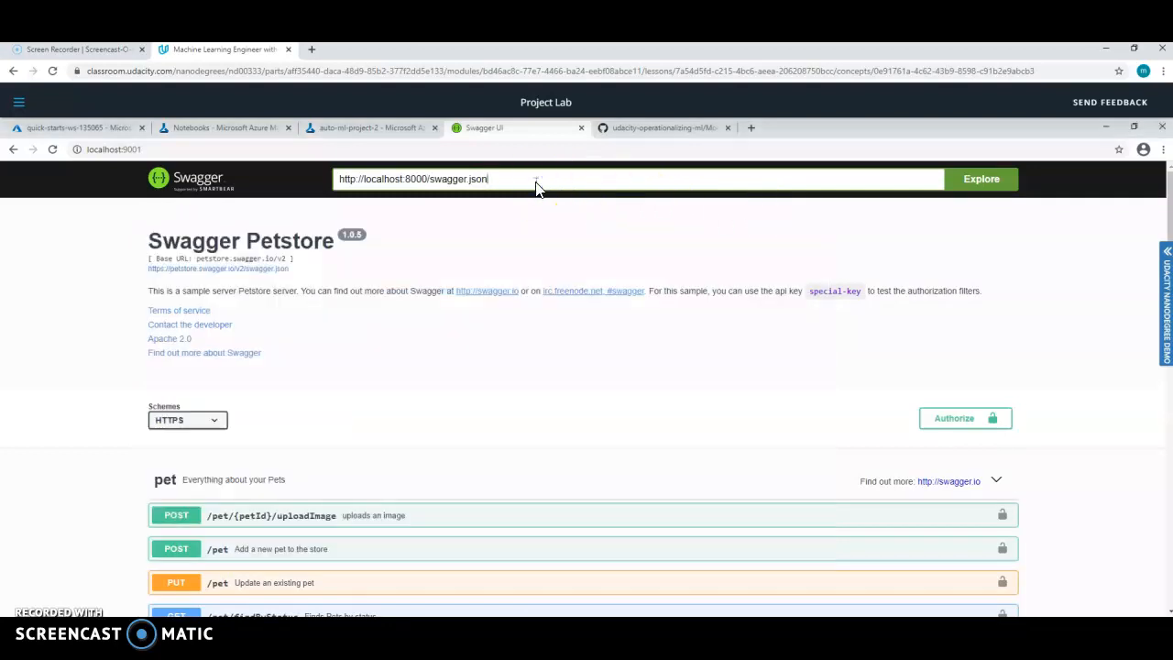
key(Return)
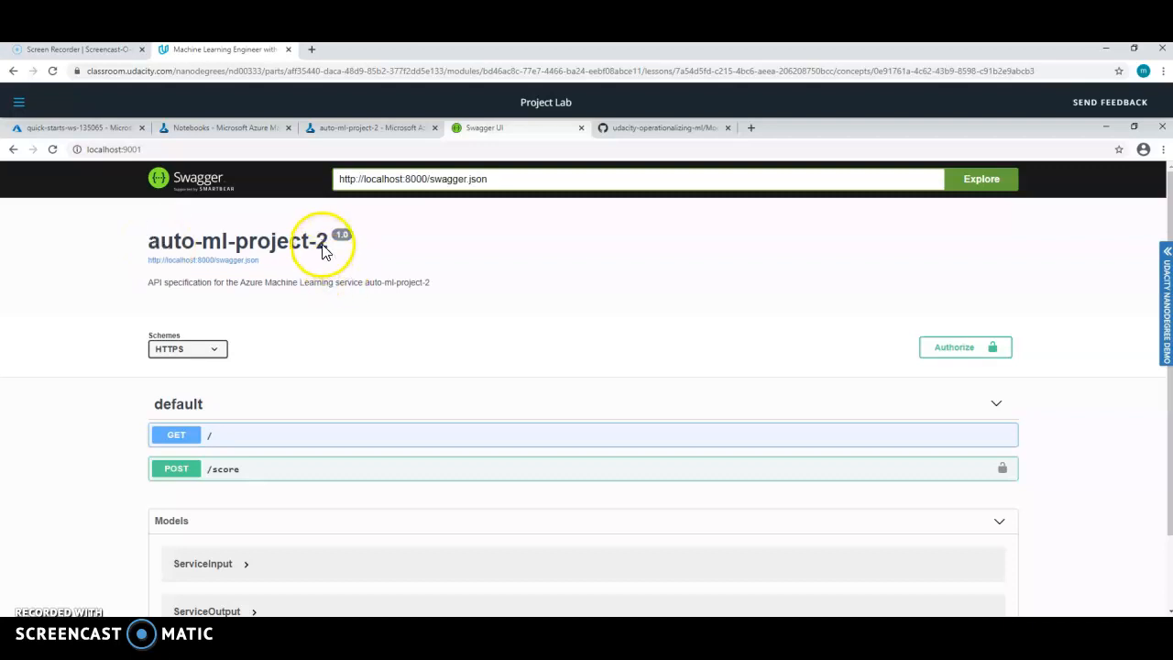
scroll(320, 348, down, 1)
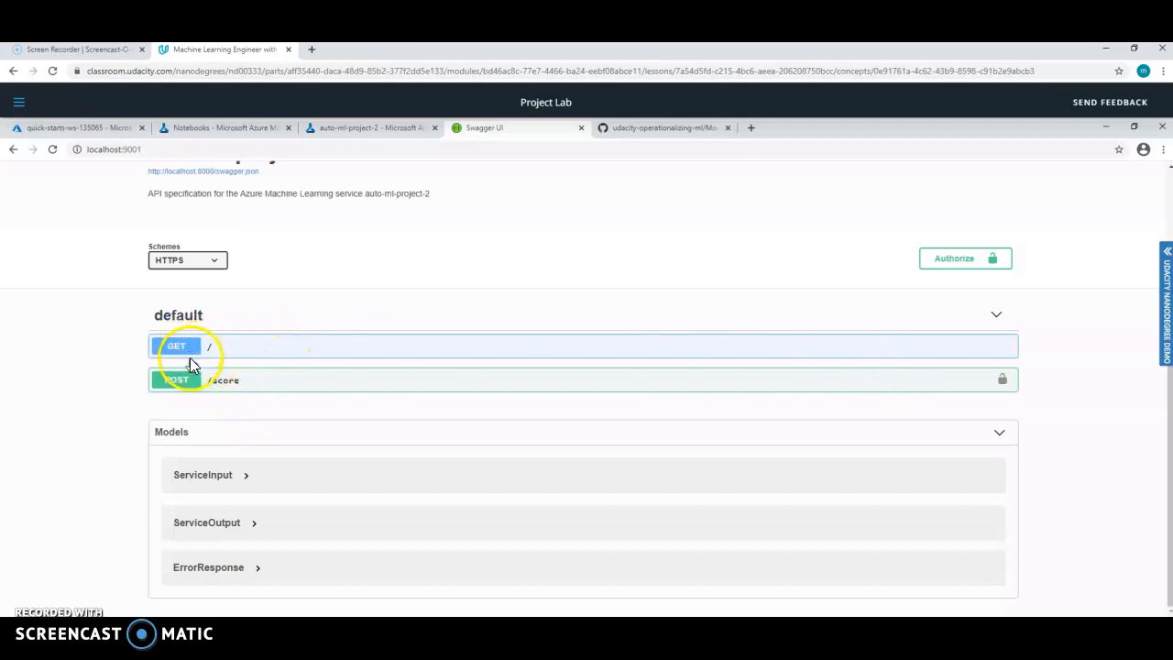
click(242, 476)
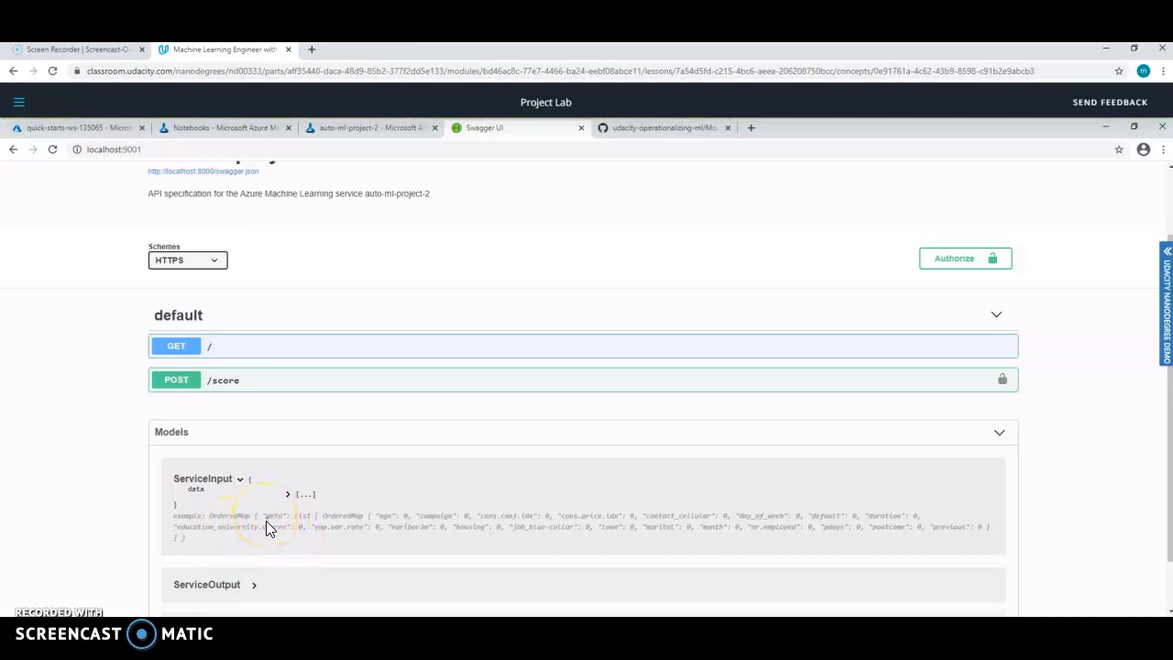
scroll(262, 559, down, 1)
click(250, 527)
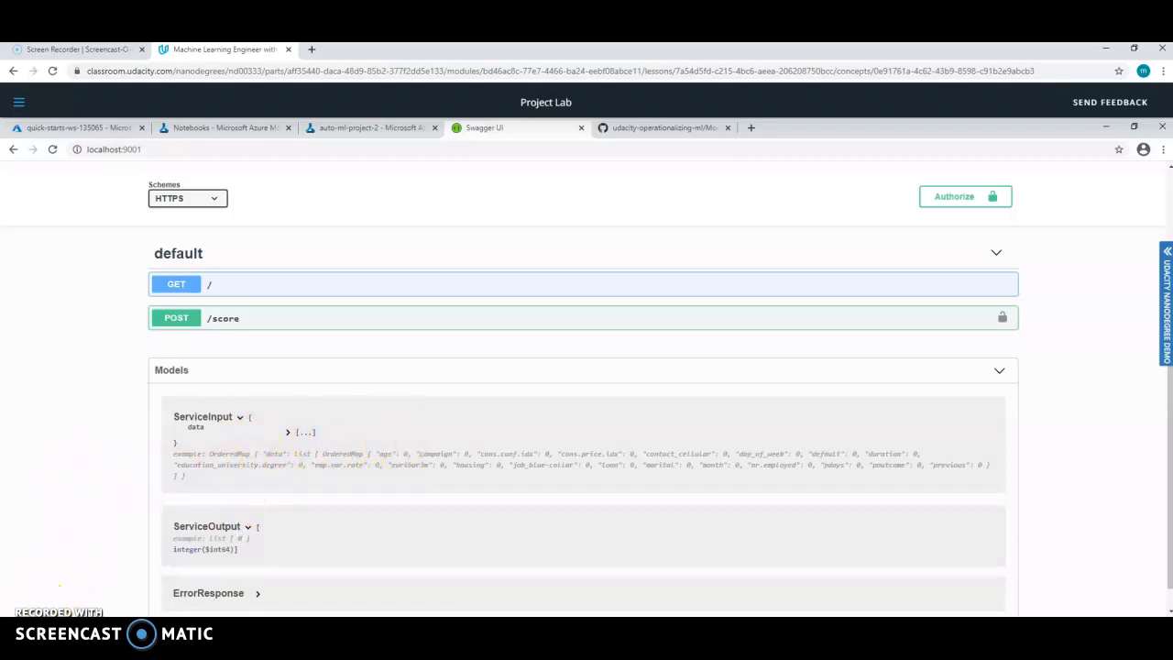
scroll(550, 315, up, 2)
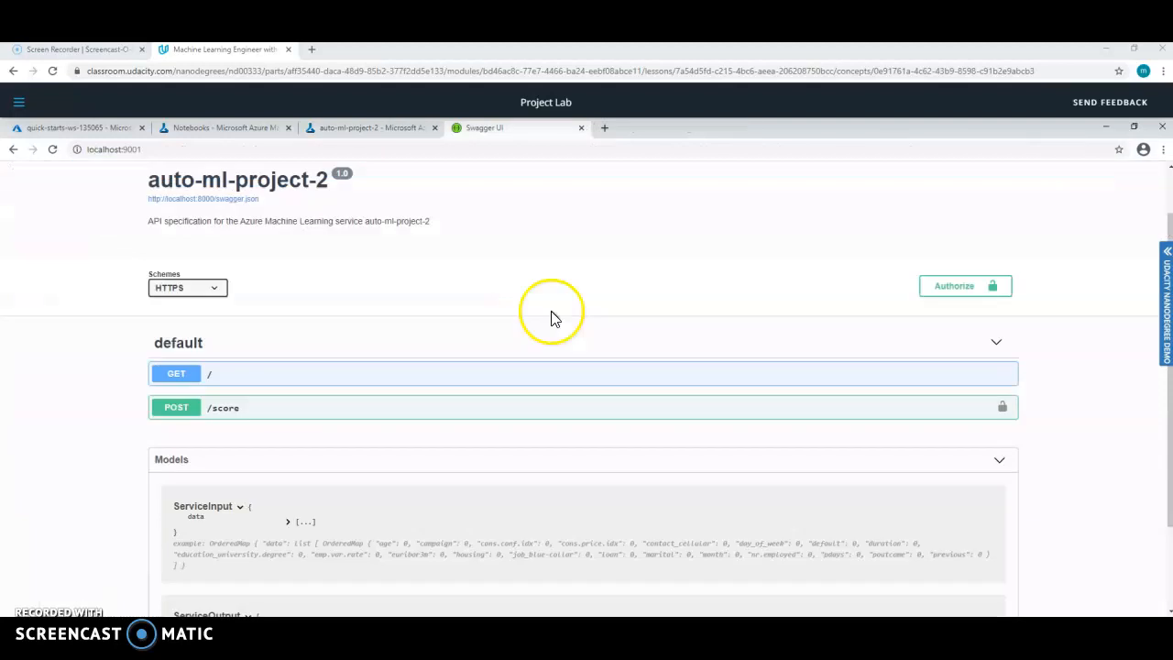
Switch to the auto-ml-project-2 endpoint in Azure Machine Learning, review its details and show its consumption info.
click(268, 134)
click(388, 131)
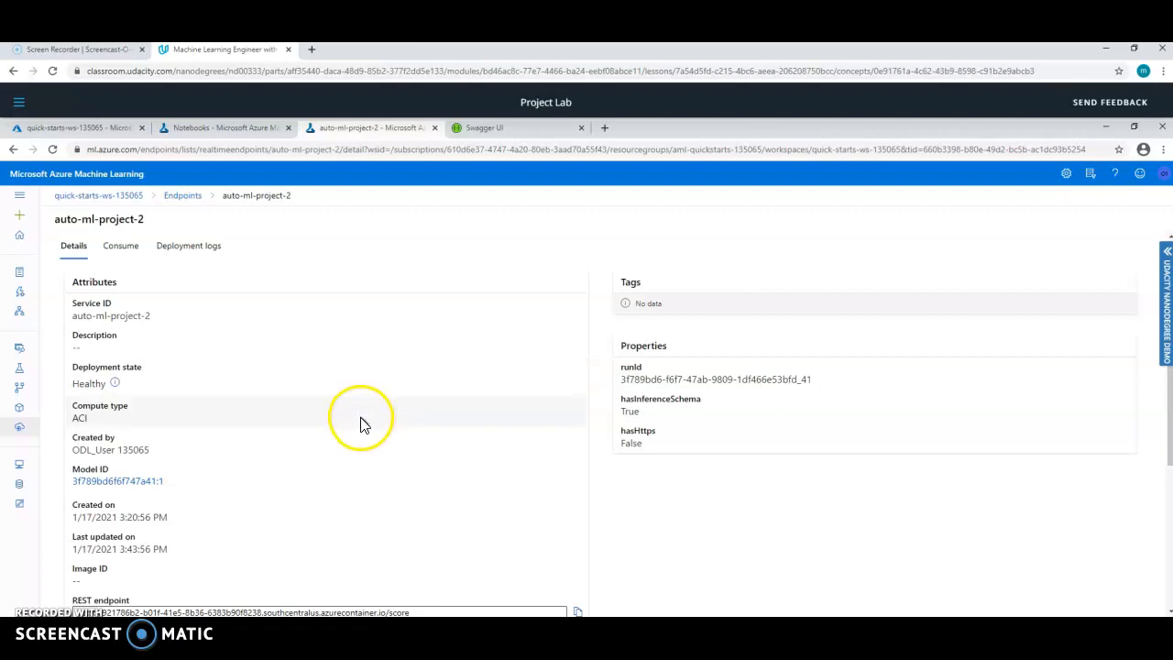
scroll(363, 421, down, 1)
scroll(368, 418, up, 1)
click(126, 246)
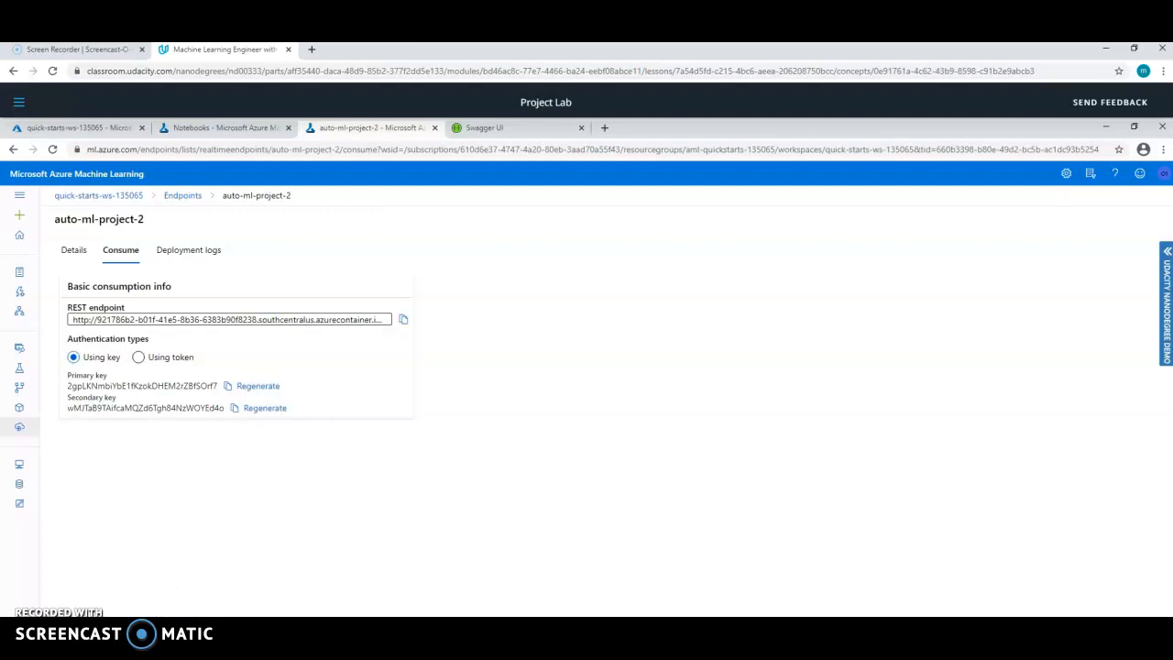
Open endpoint.py from the starter_files folder in IDLE 3.8 and place the editor beside the endpoint's keys.
click(305, 565)
mouse_move(134, 630)
click(134, 595)
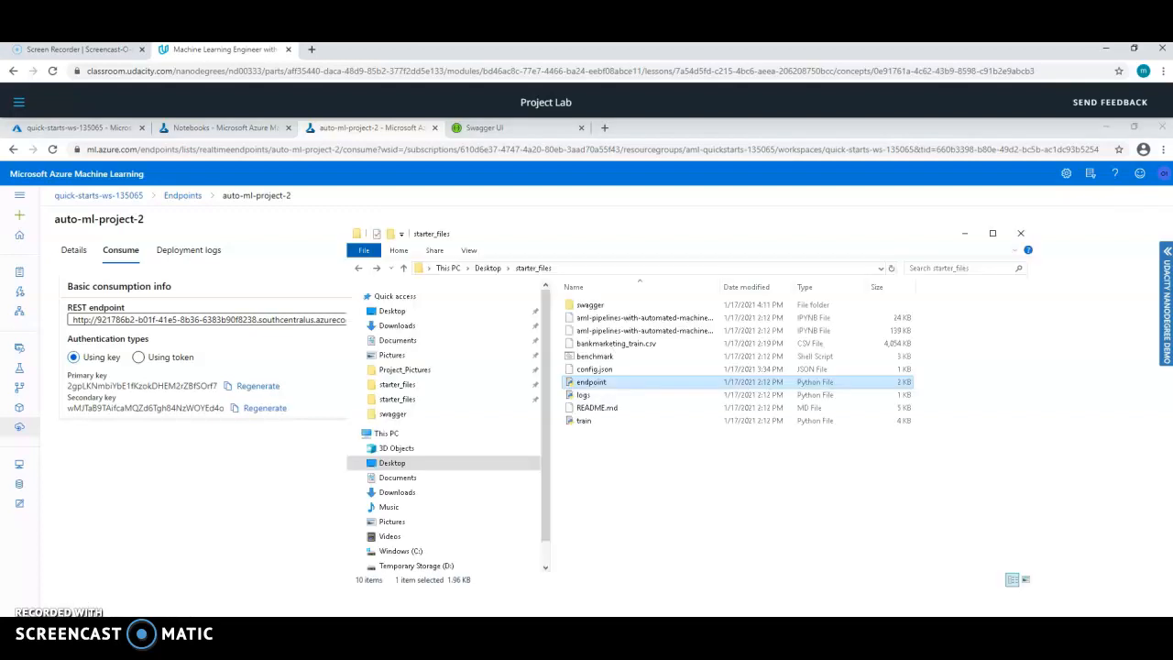
right_click(612, 384)
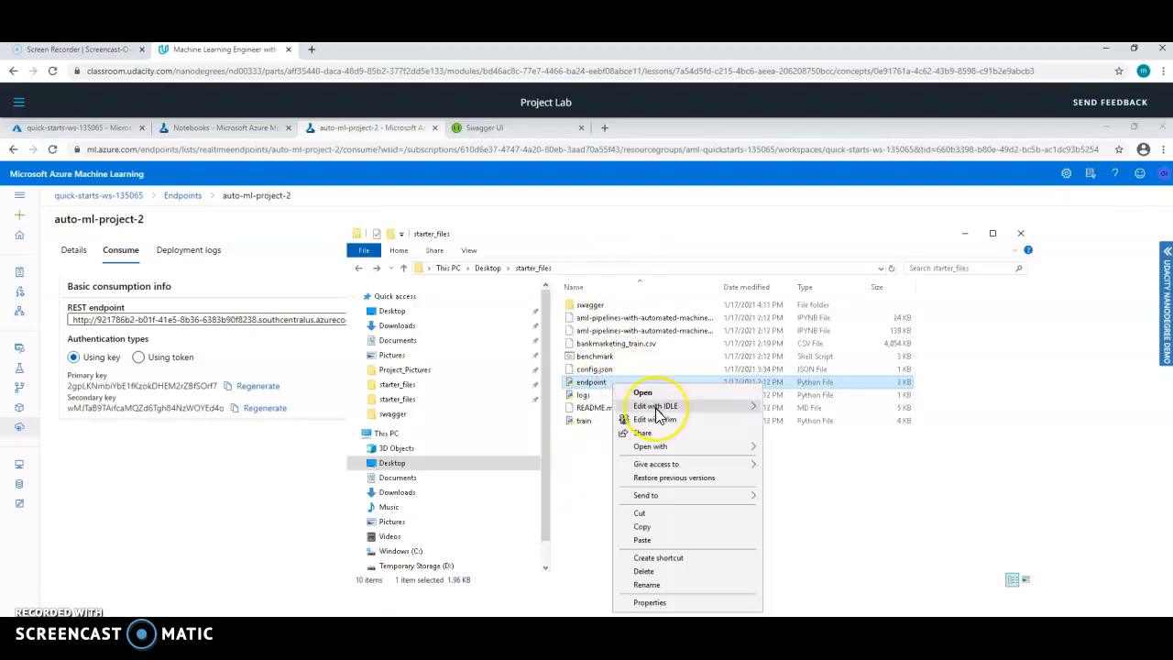
mouse_move(657, 415)
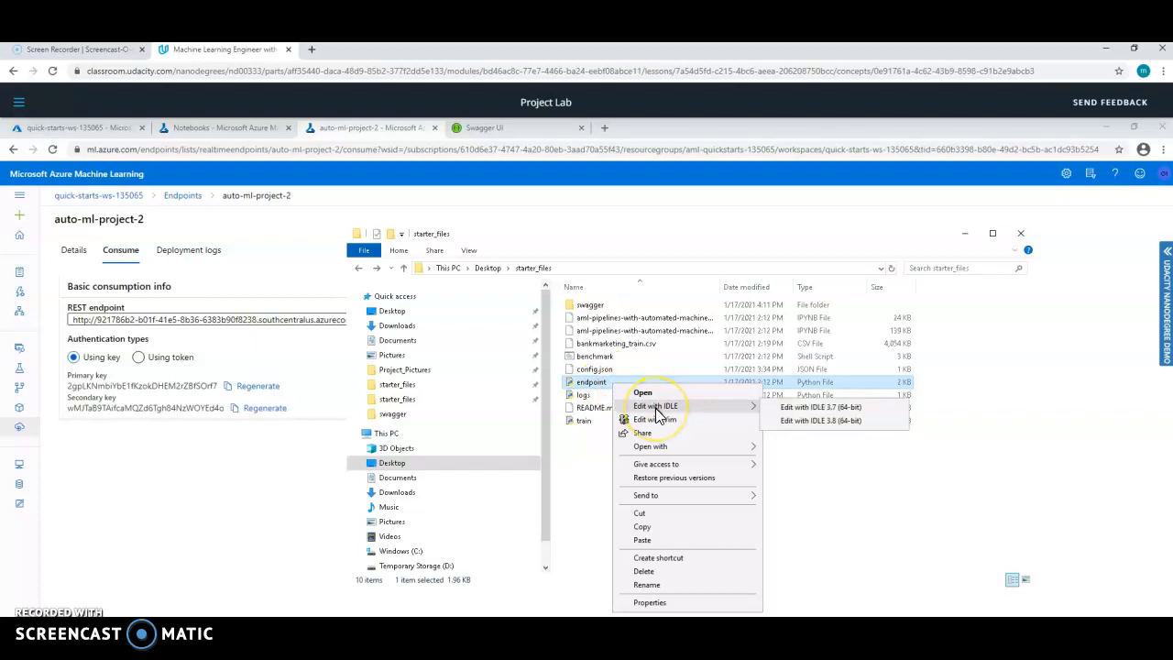
click(820, 422)
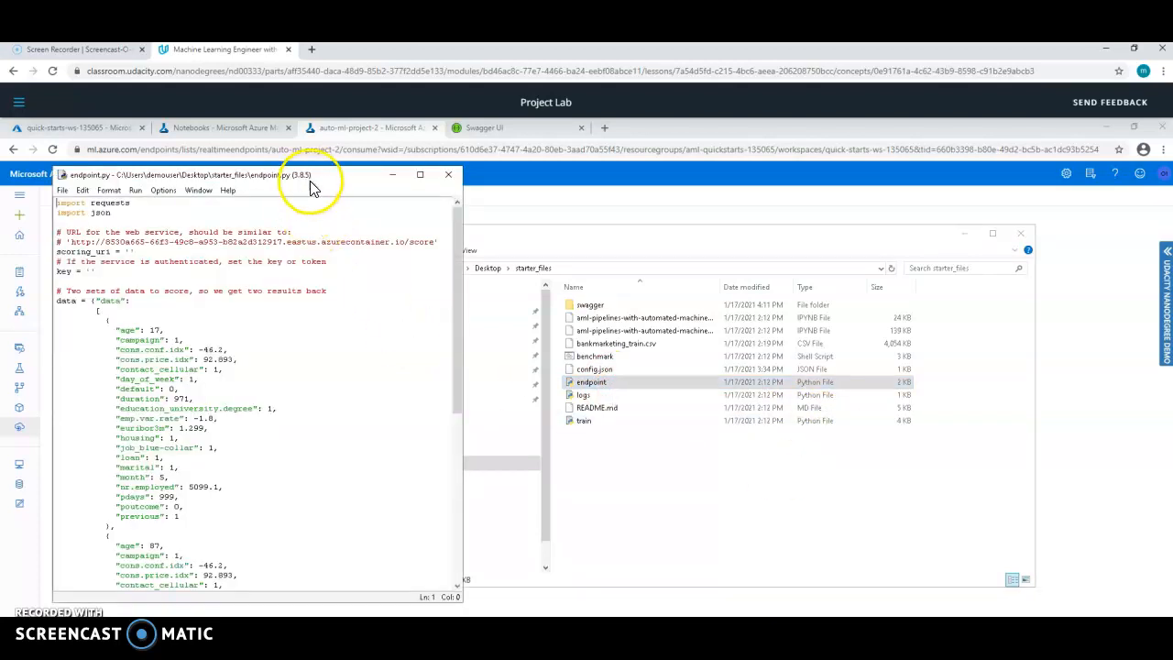
drag(378, 176, 498, 189)
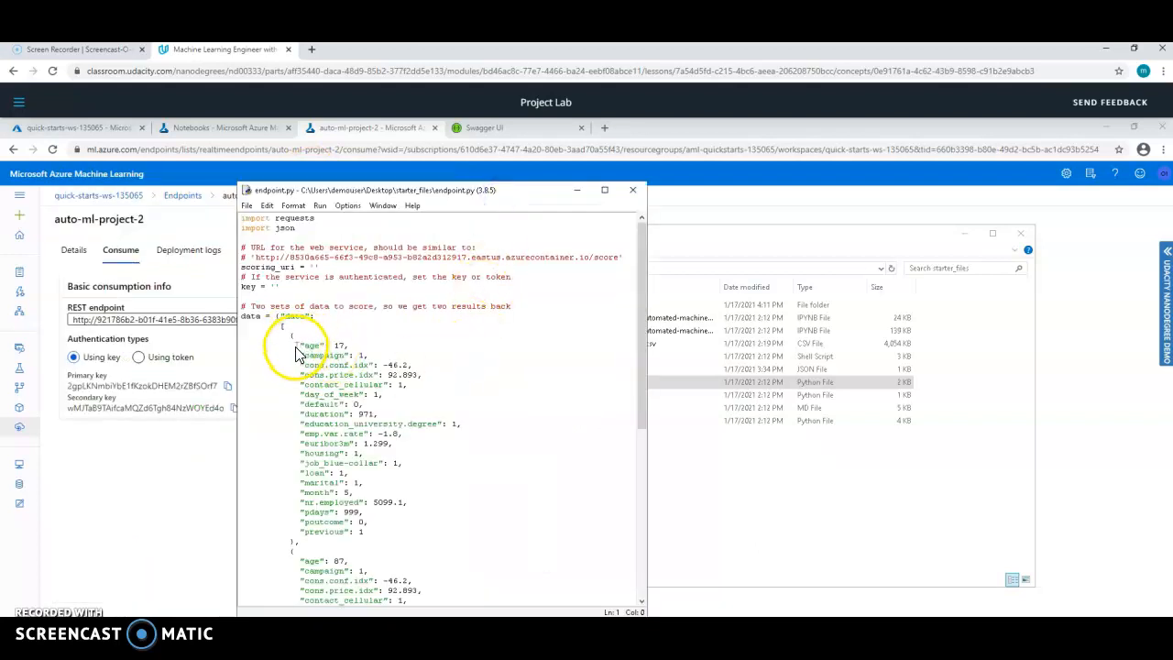
Examine the two sample data records and the request code in endpoint.py.
drag(295, 345, 381, 532)
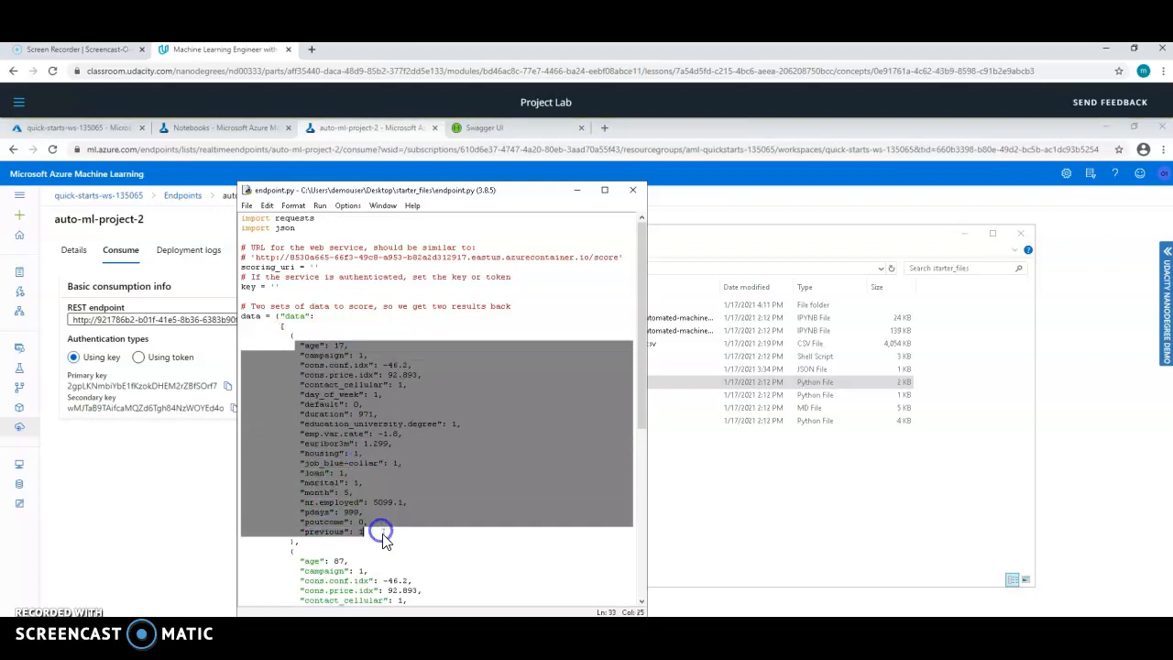
click(382, 533)
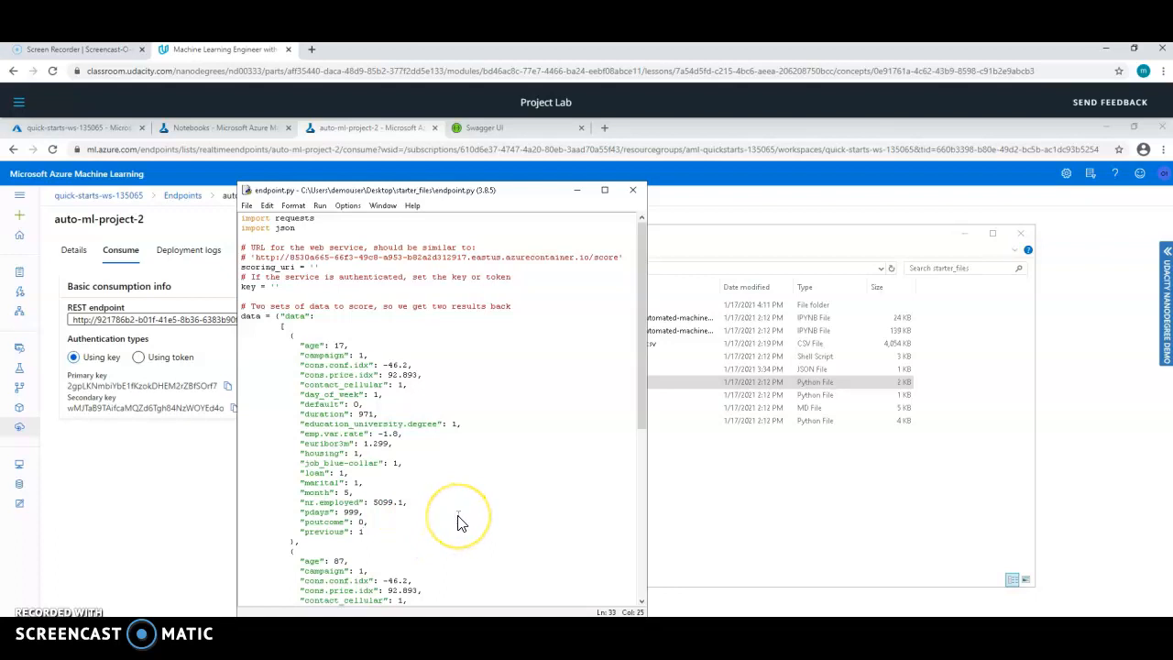
scroll(458, 521, down, 4)
scroll(367, 403, up, 4)
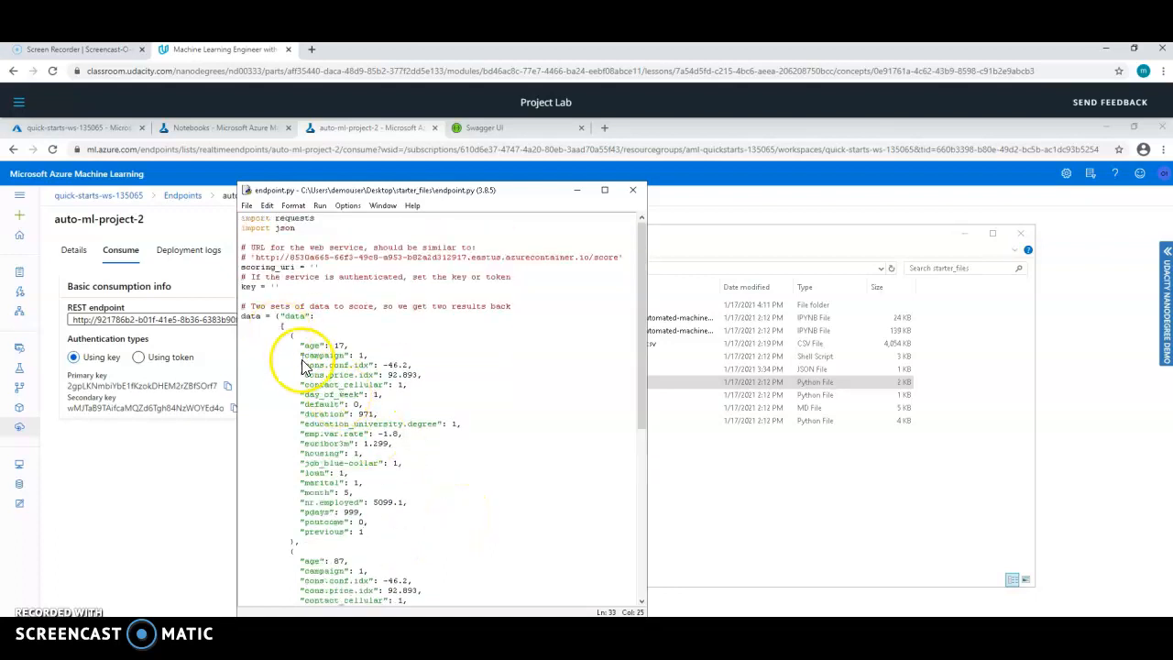
scroll(411, 484, down, 10)
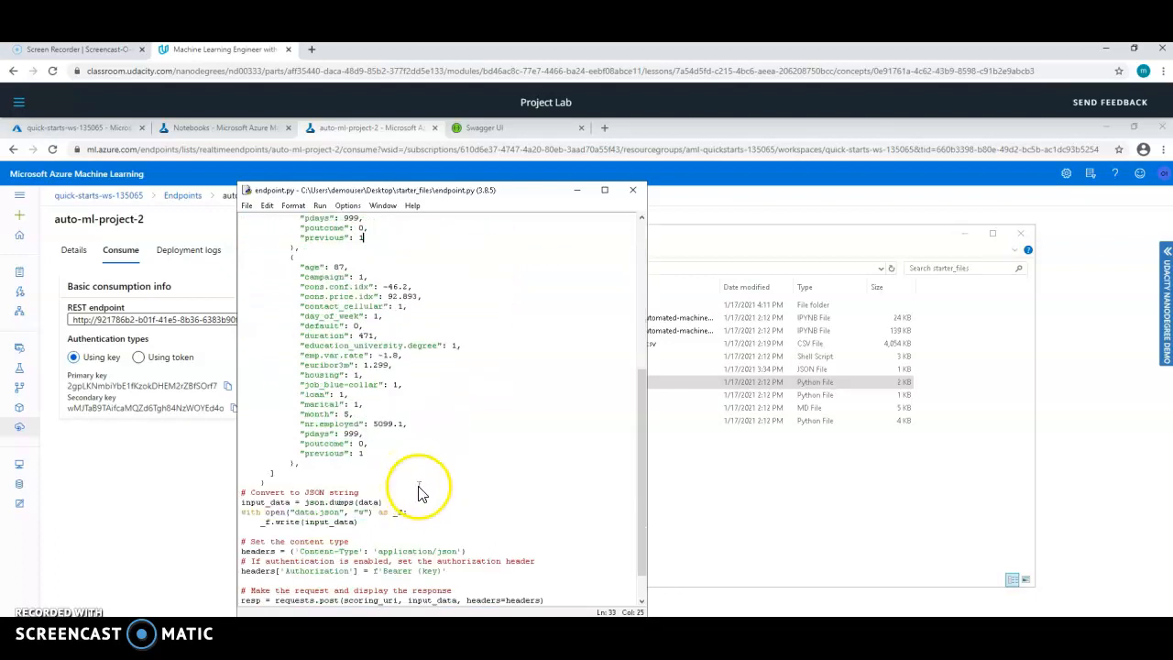
scroll(418, 493, up, 10)
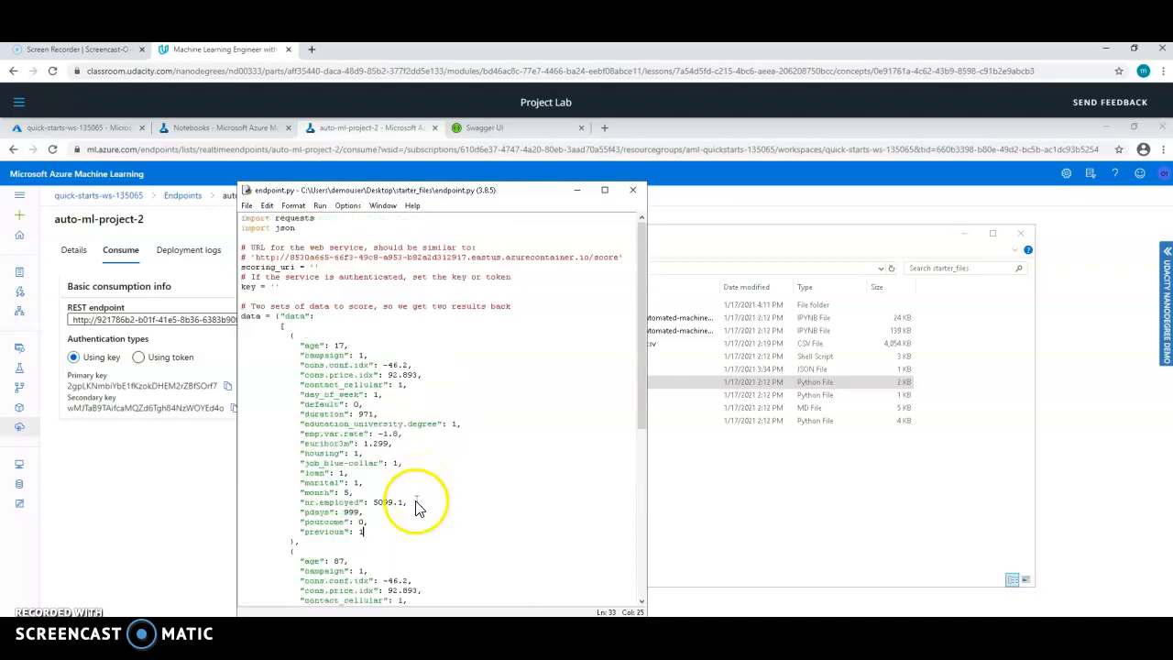
Copy the auto-ml-project-2 REST endpoint URL into scoring_uri in endpoint.py and return to the endpoint's consumption info.
click(274, 287)
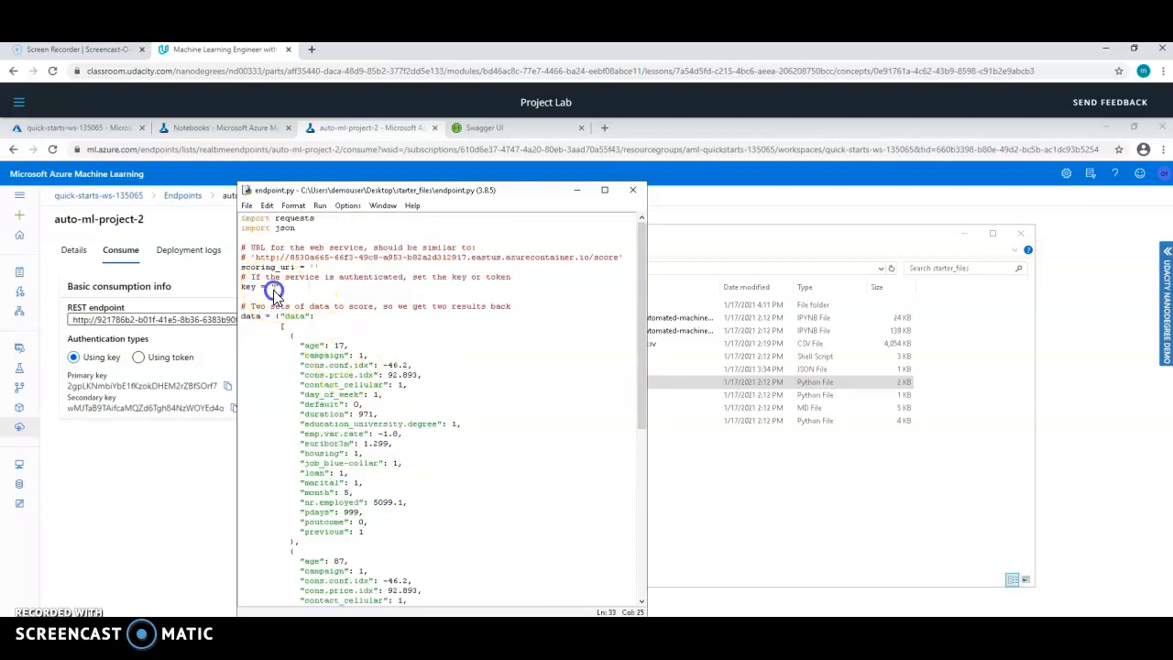
click(186, 471)
click(402, 321)
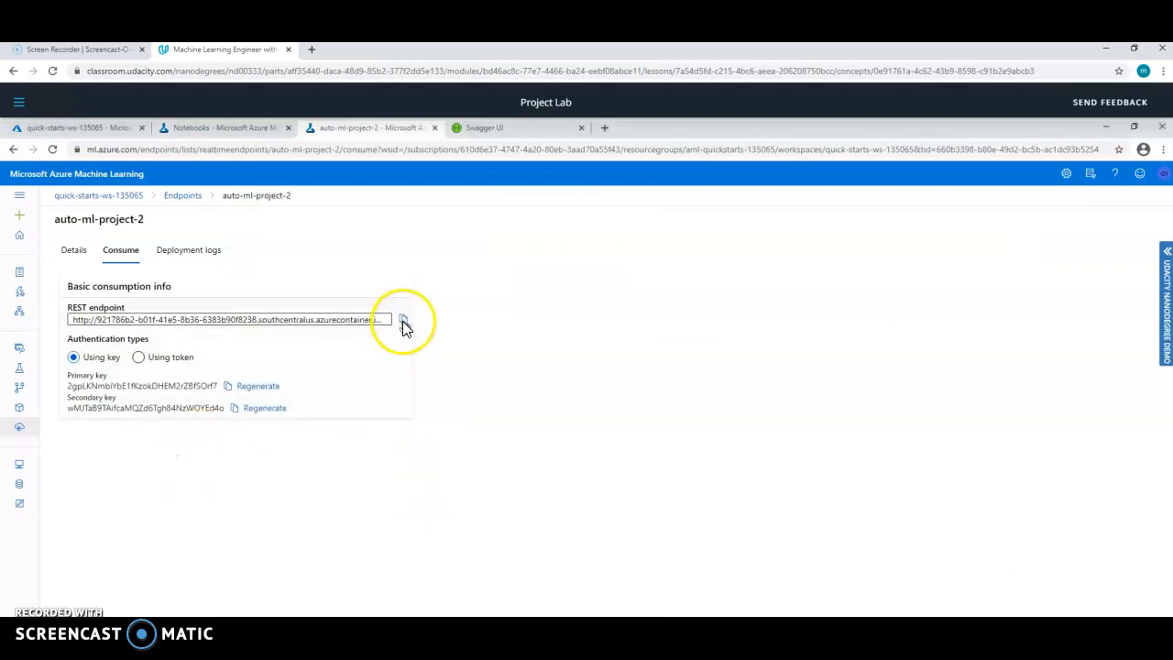
key(alt+Tab)
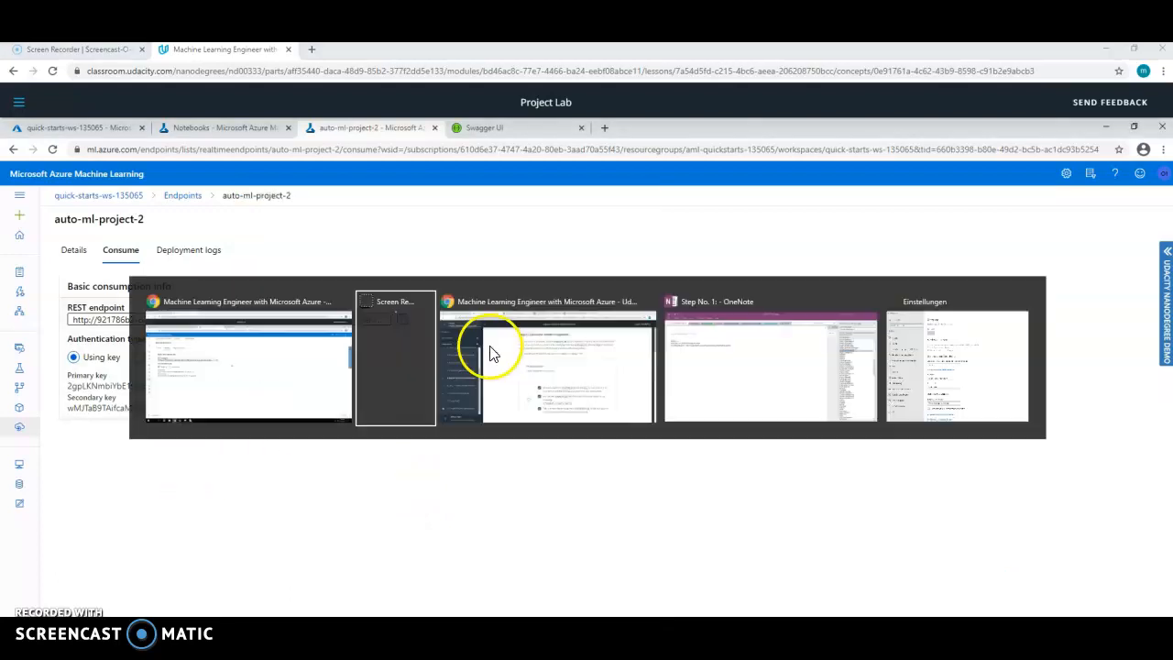
click(256, 627)
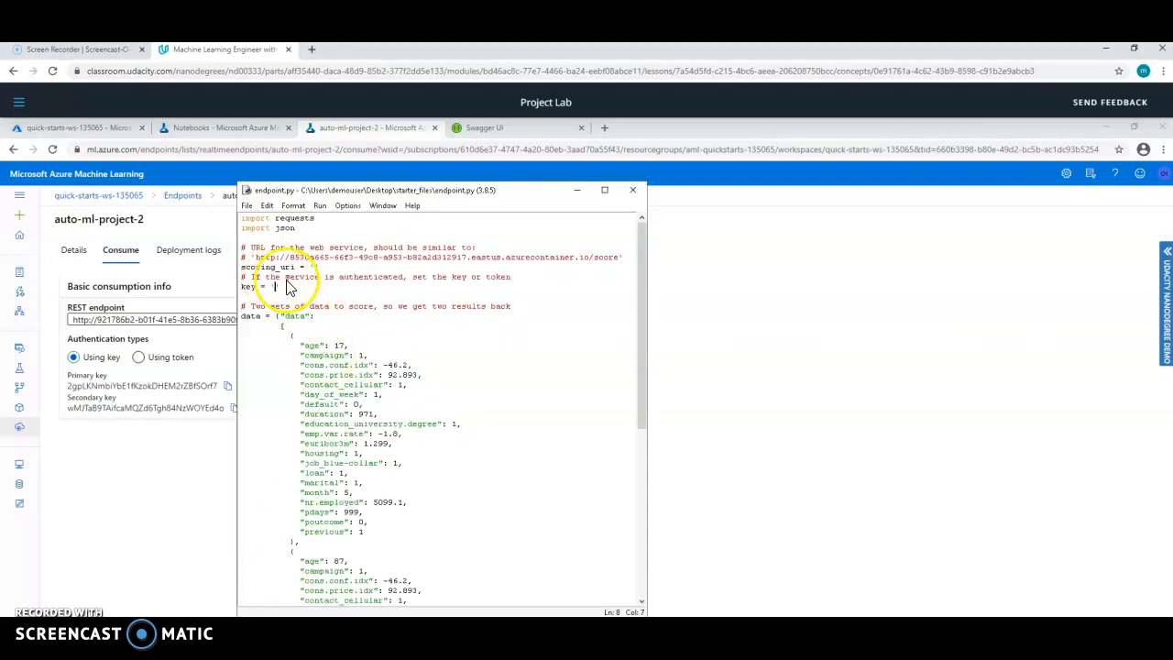
click(314, 269)
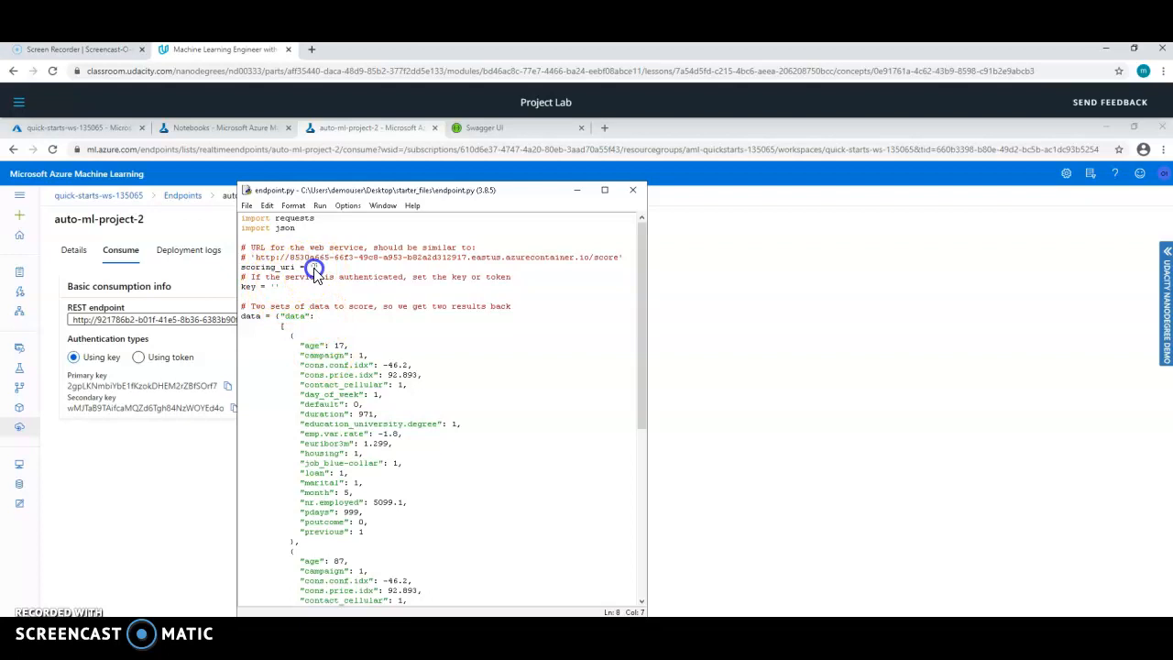
key(ctrl+v)
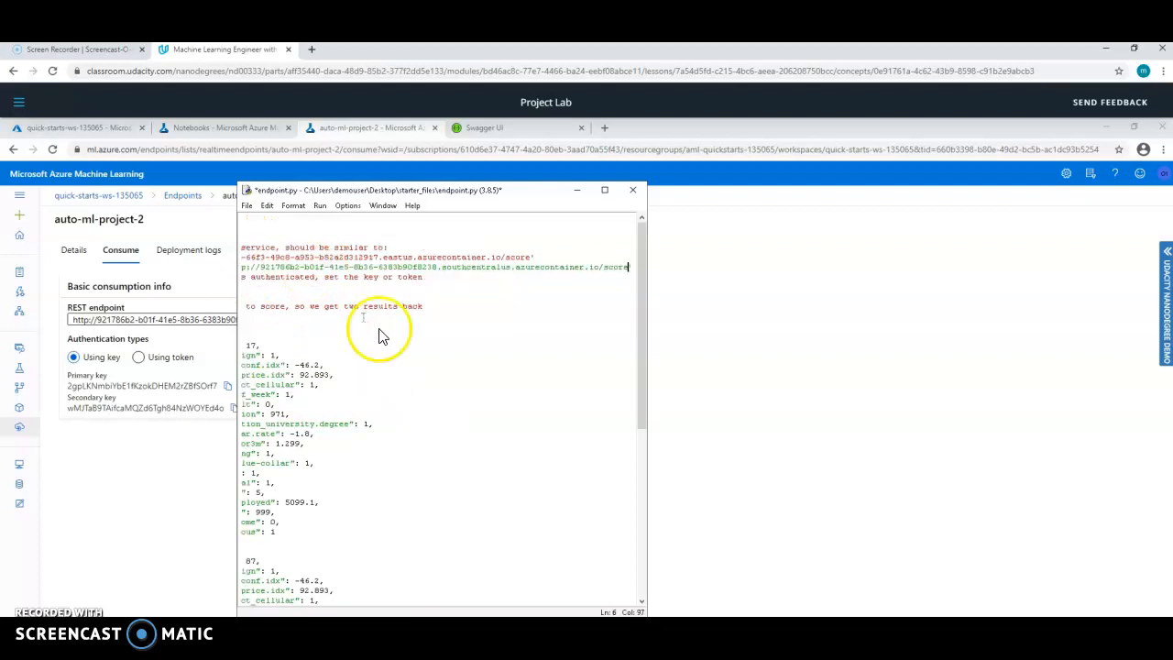
key(Home)
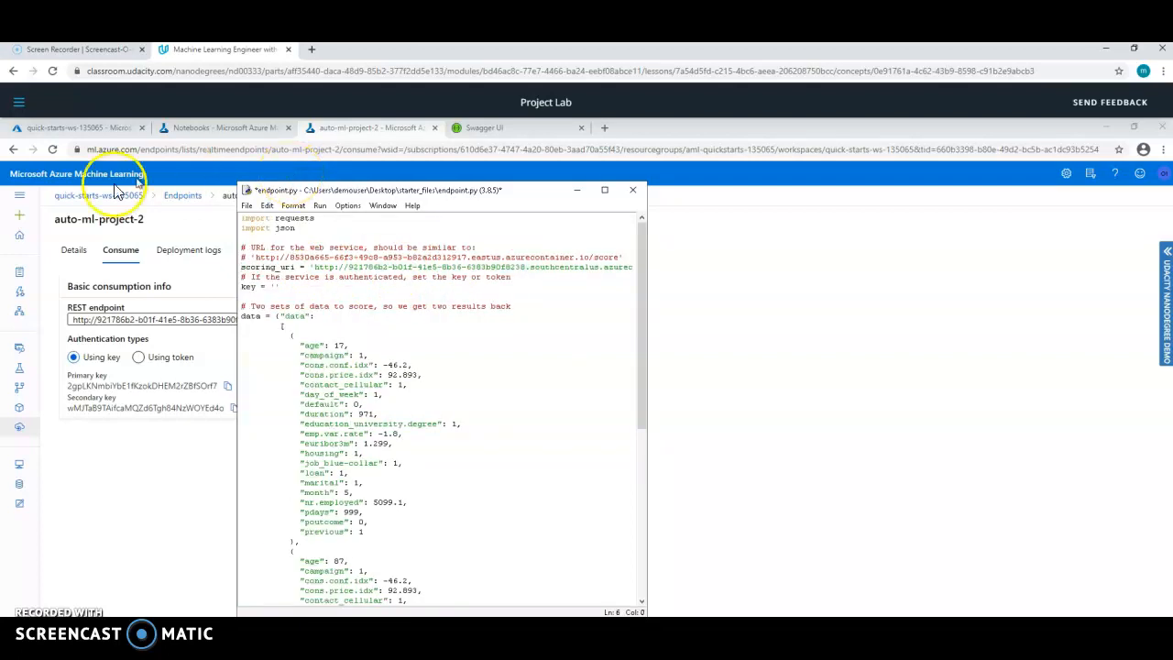
click(144, 496)
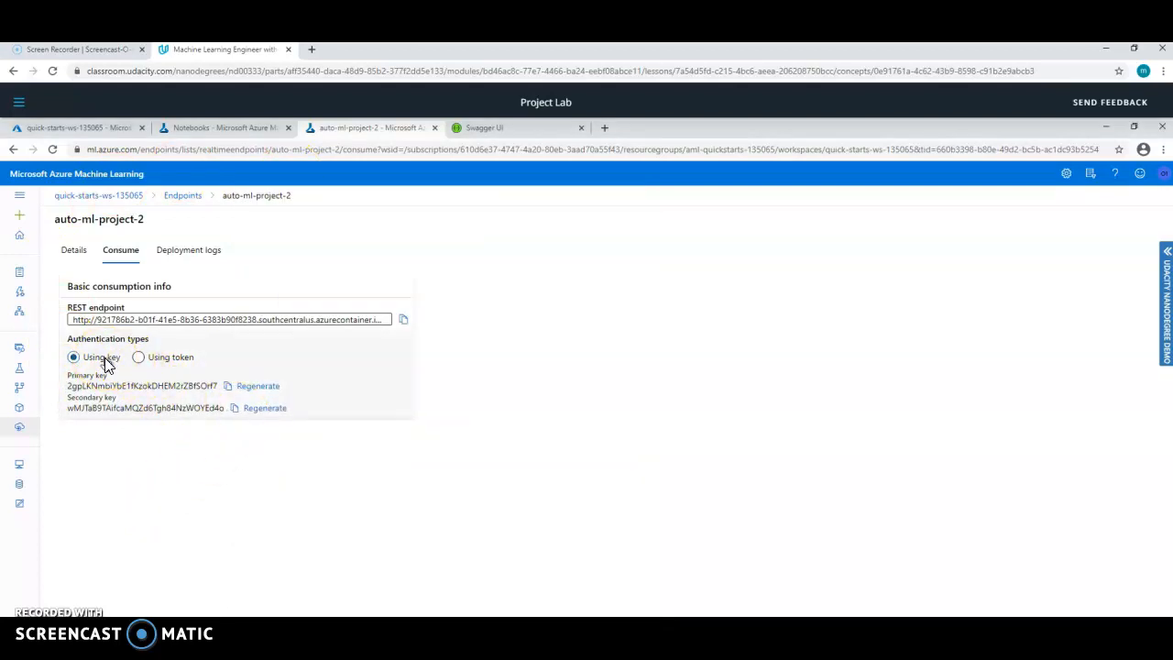
Copy the auto-ml-project-2 endpoint's primary key into the key variable in endpoint.py, save the script and close the editor.
click(227, 386)
key(alt+Tab)
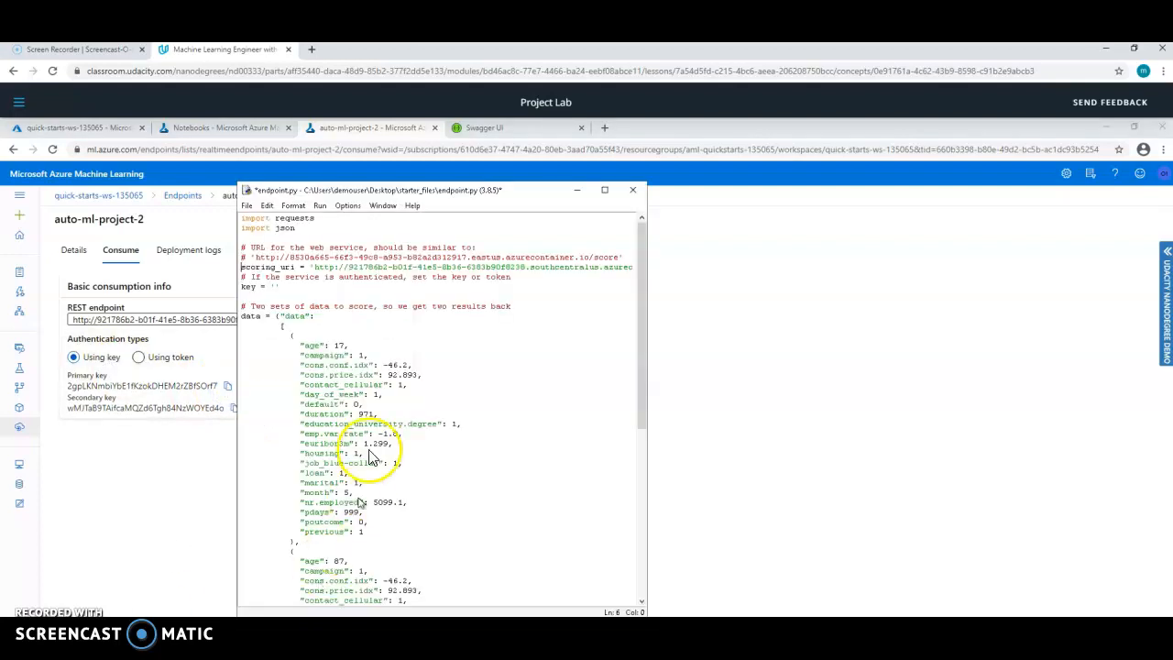
click(275, 286)
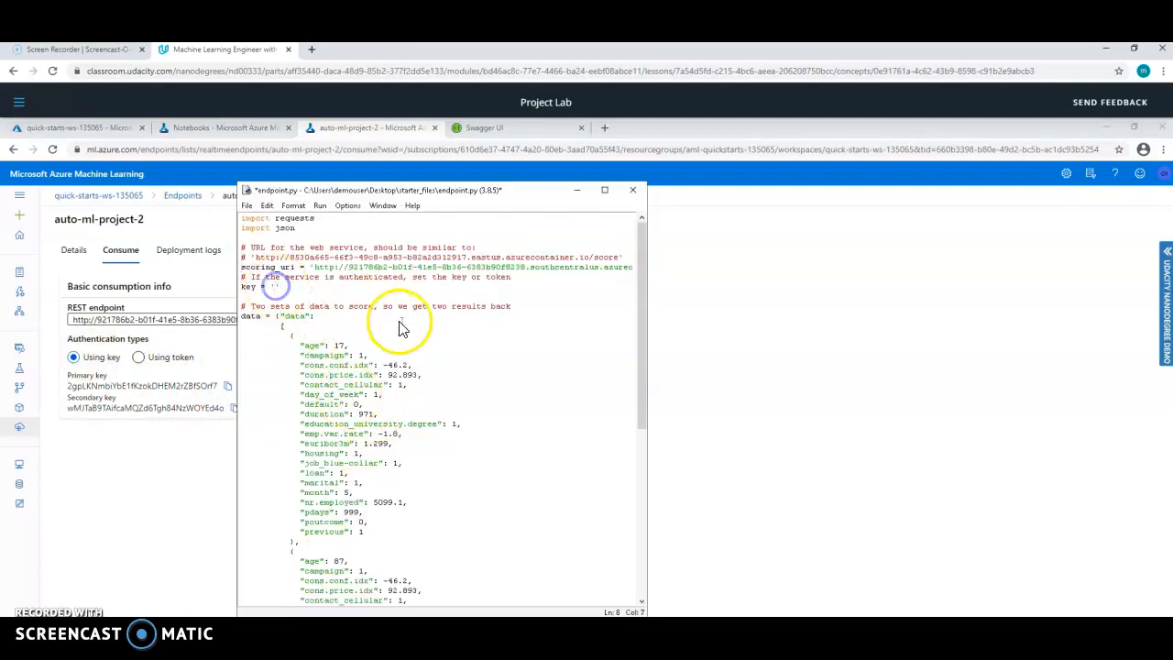
key(ctrl+v)
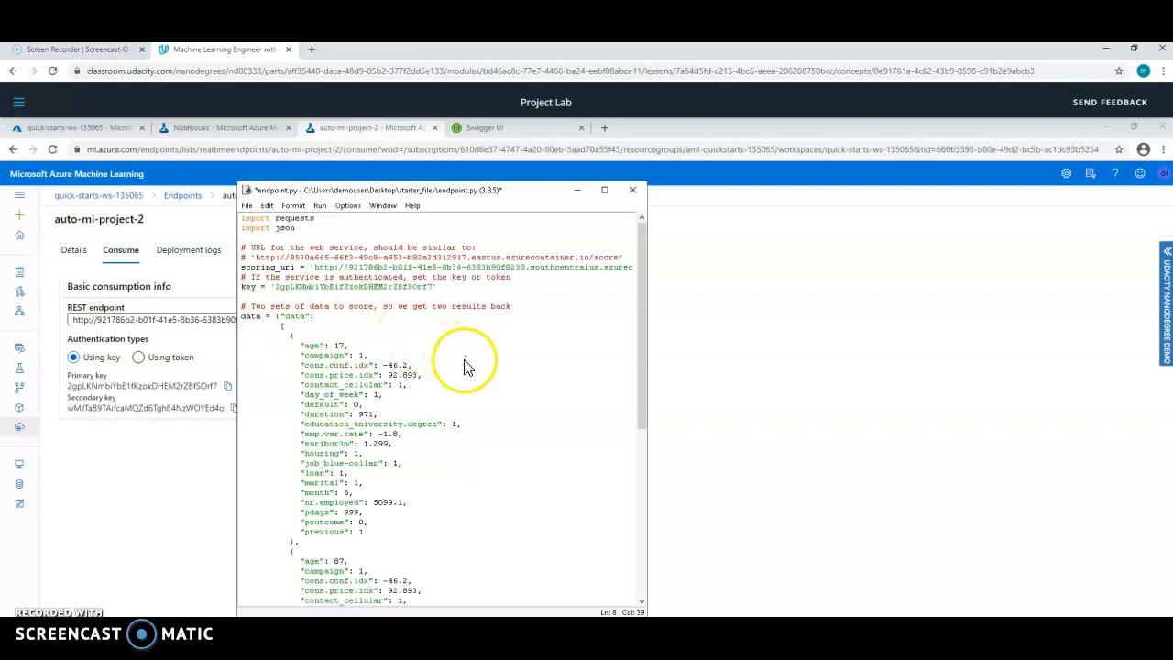
click(247, 206)
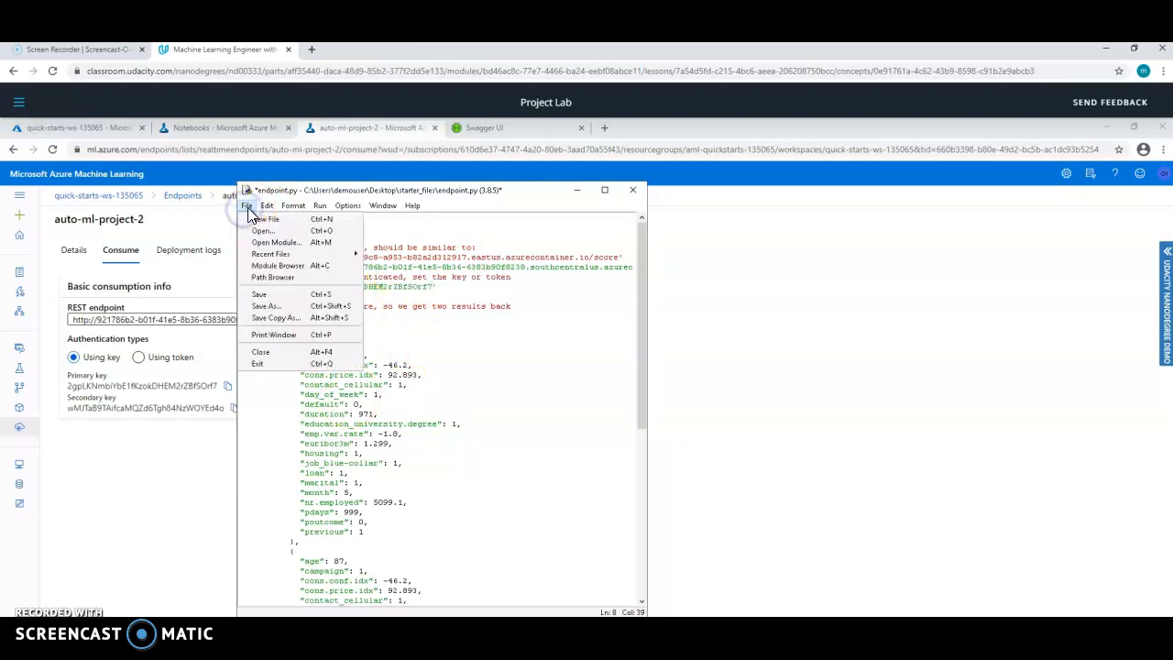
click(272, 303)
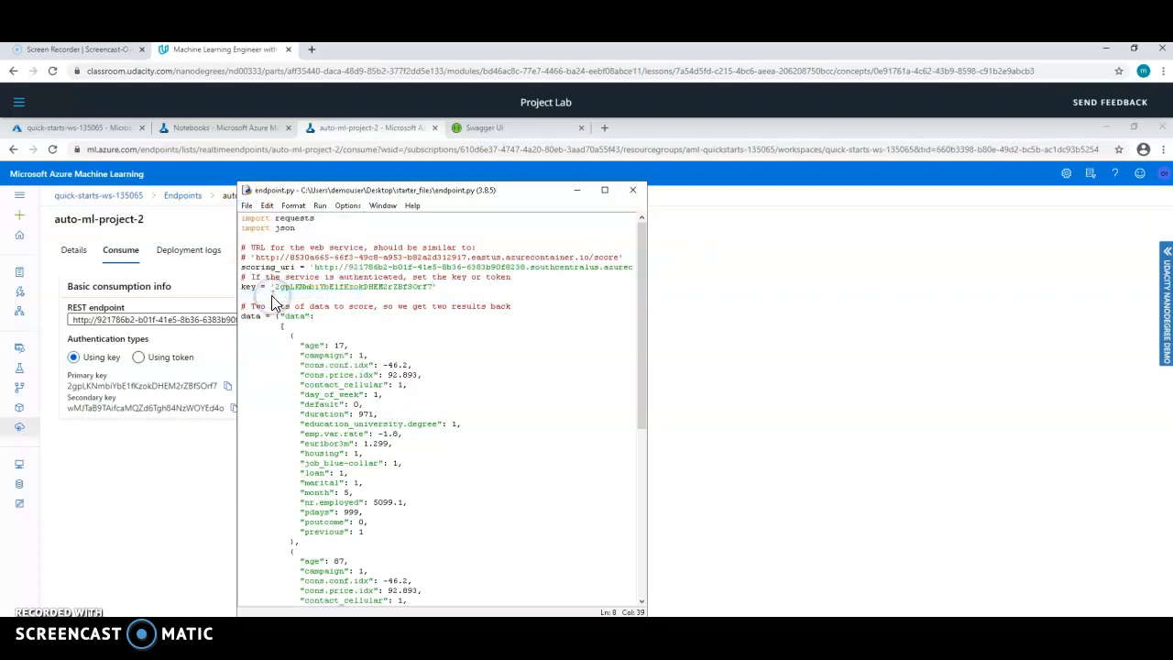
click(635, 195)
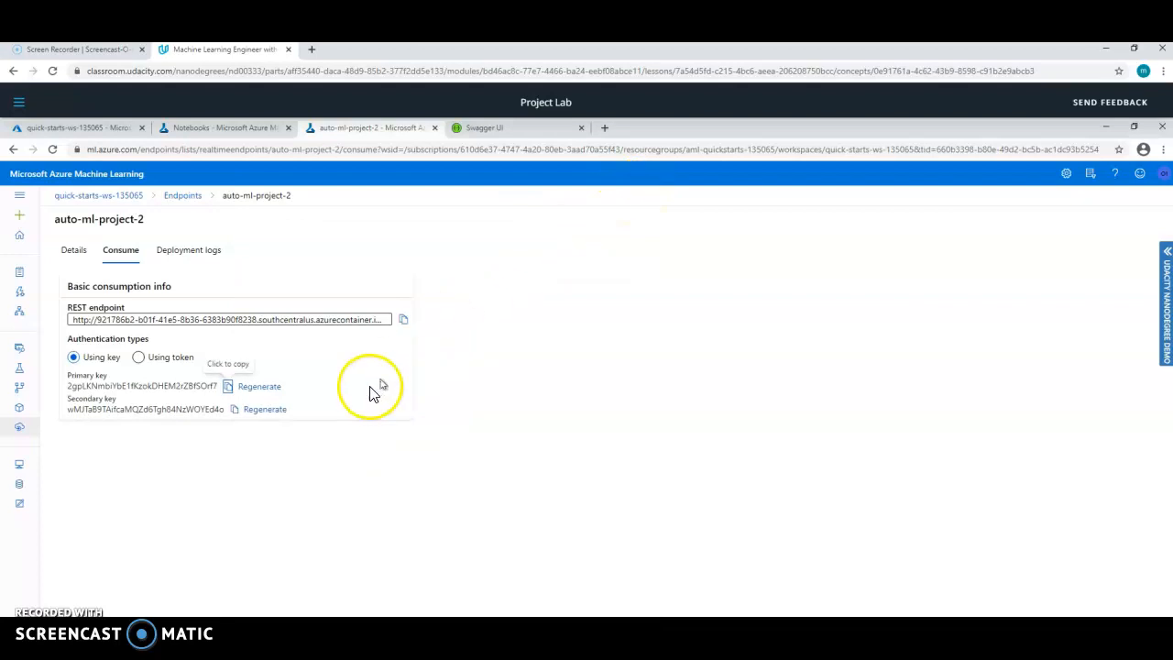
Switch to the Git Bash window in the starter_files folder, list its files with dir and run python endpoint.py.
mouse_move(173, 615)
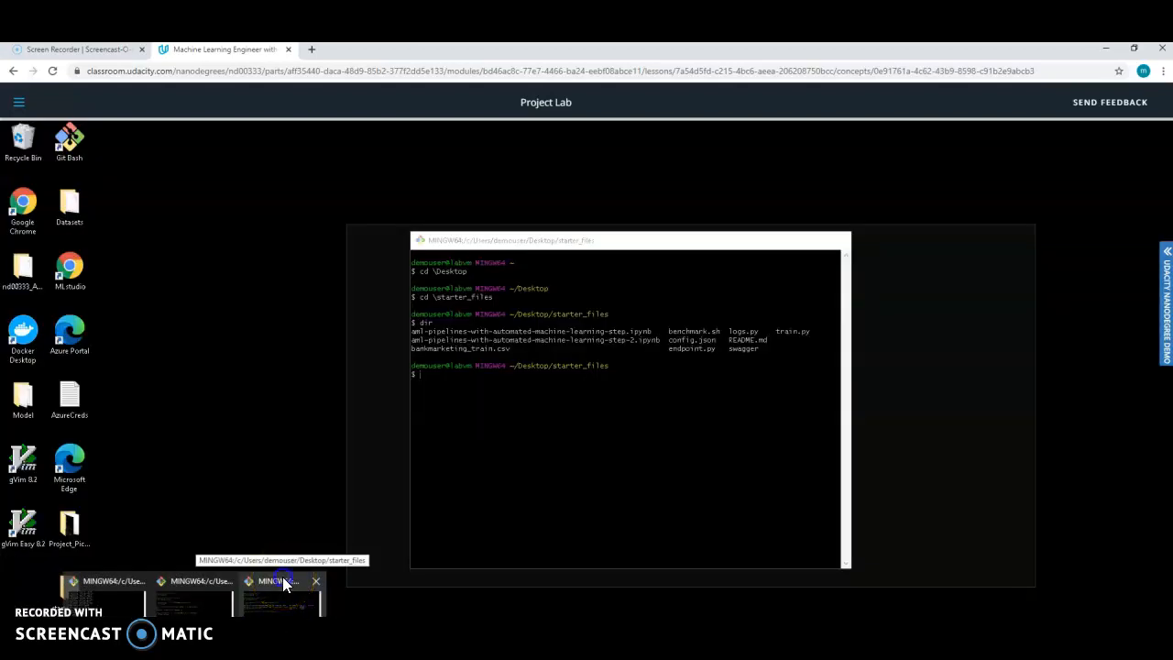
click(283, 580)
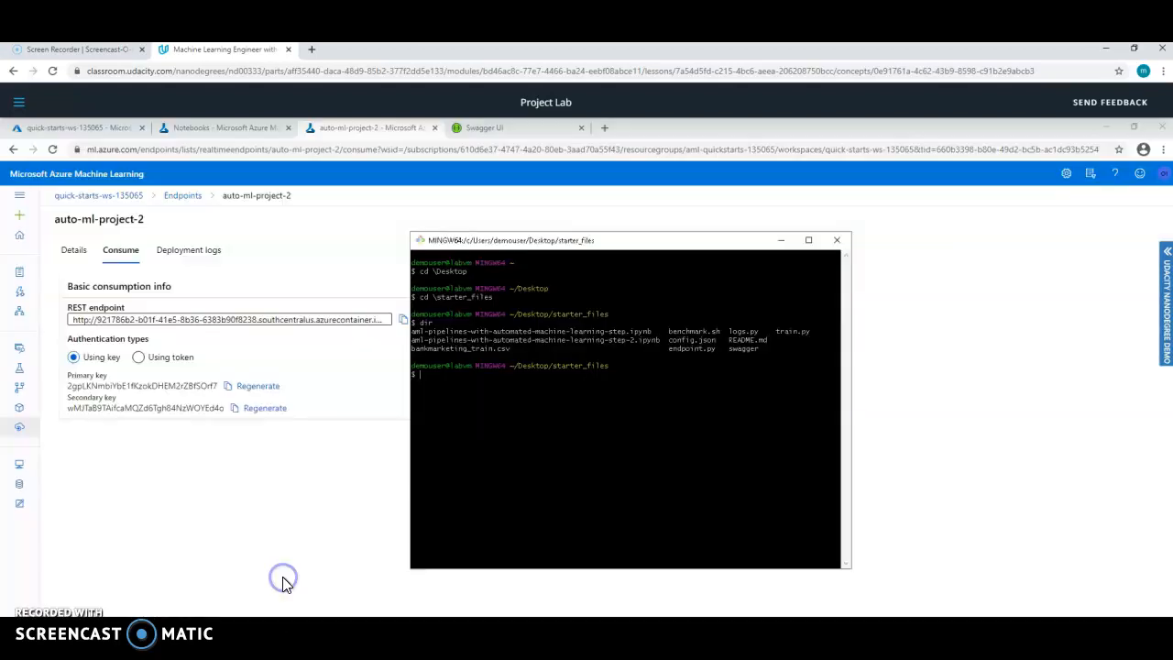
click(428, 376)
text(dir)
key(Return)
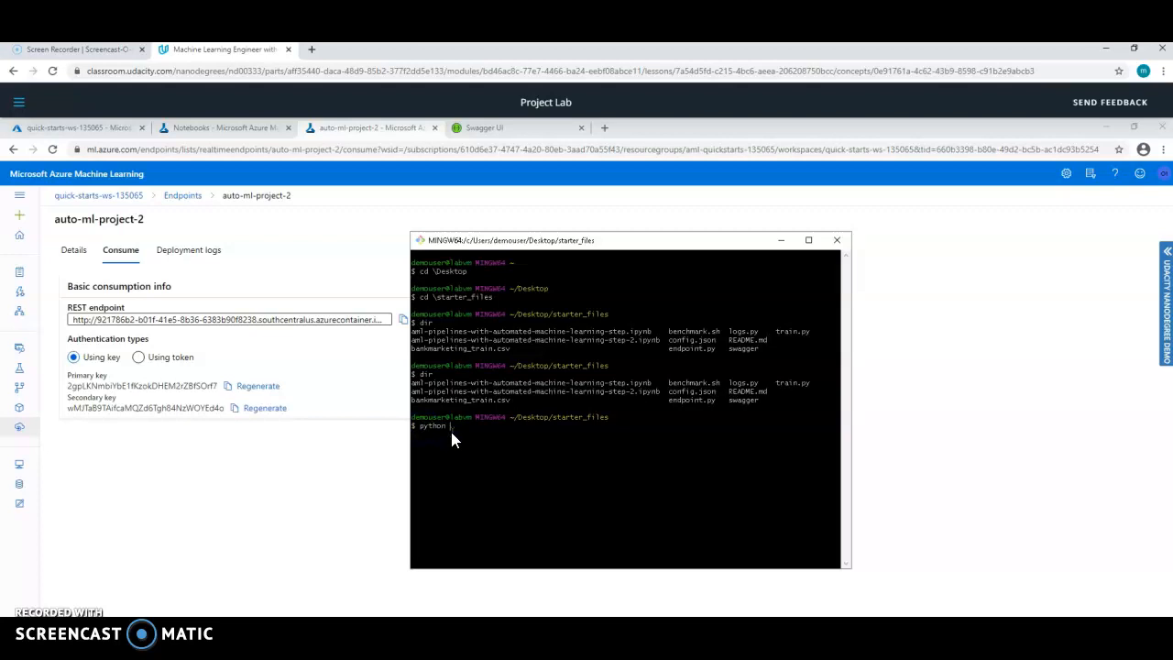
text(dp)
text(oint.py)
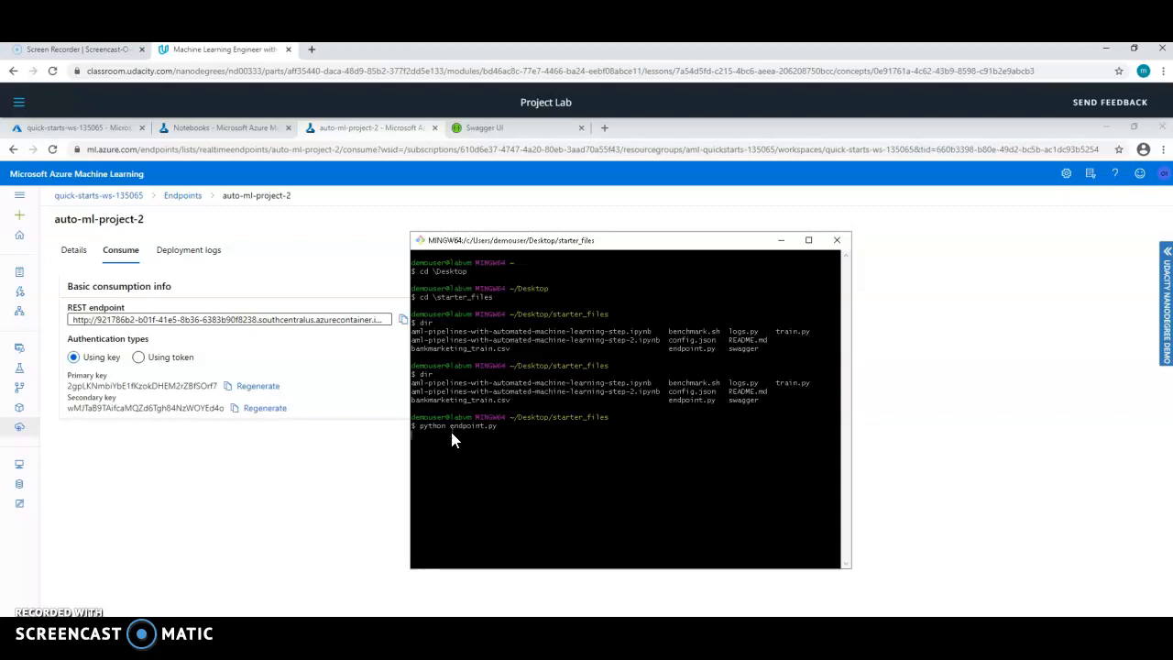
key(Return)
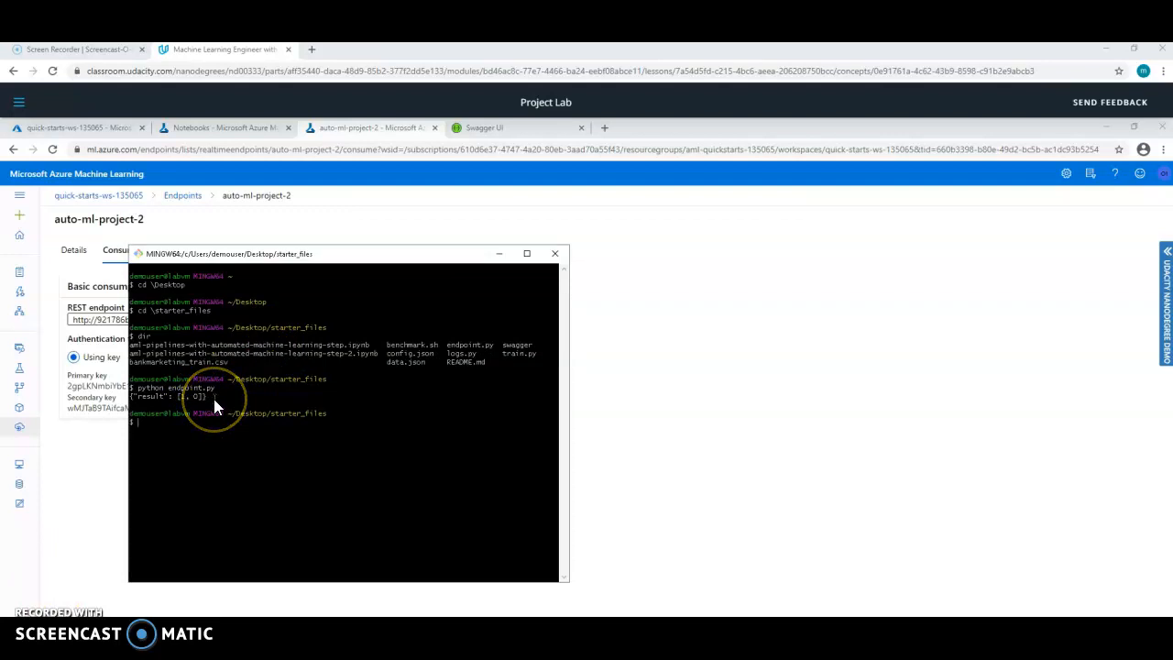
Examine the prediction result that endpoint.py returned for the two data records in the terminal.
drag(212, 399, 131, 399)
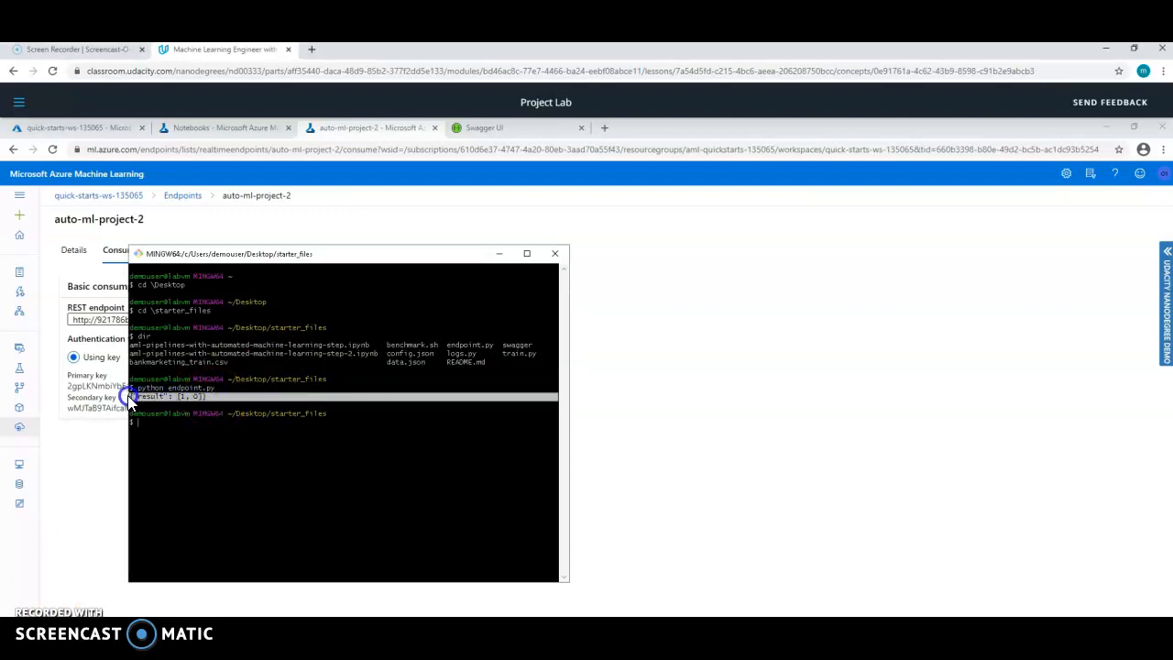
click(216, 399)
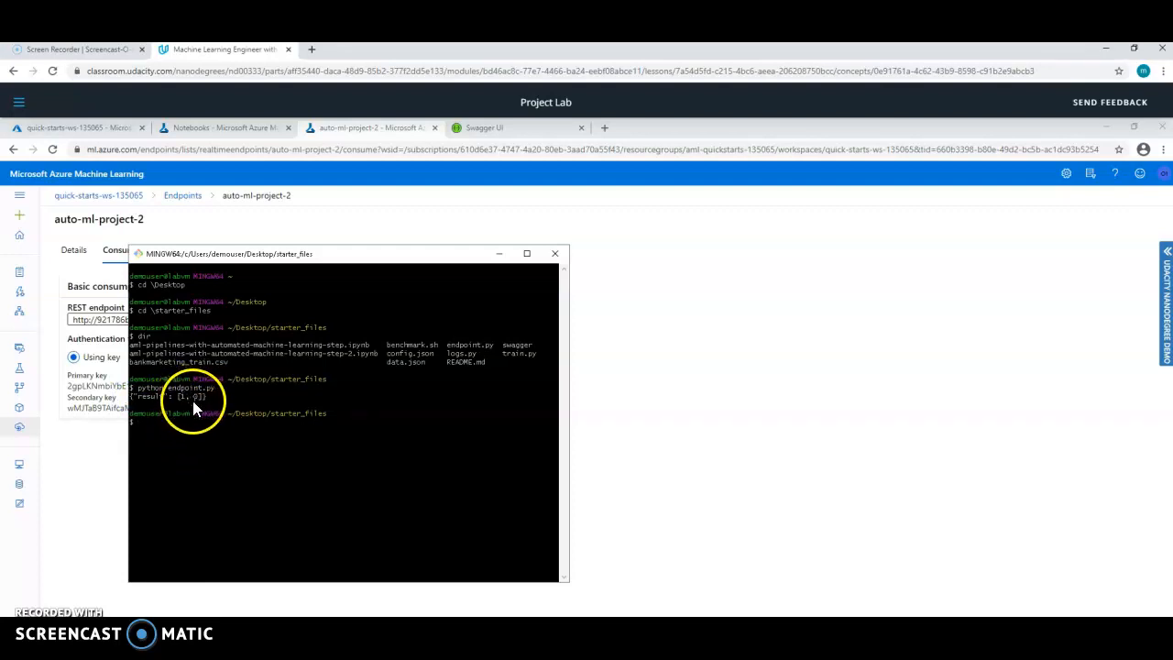
double_click(182, 396)
click(177, 435)
click(210, 431)
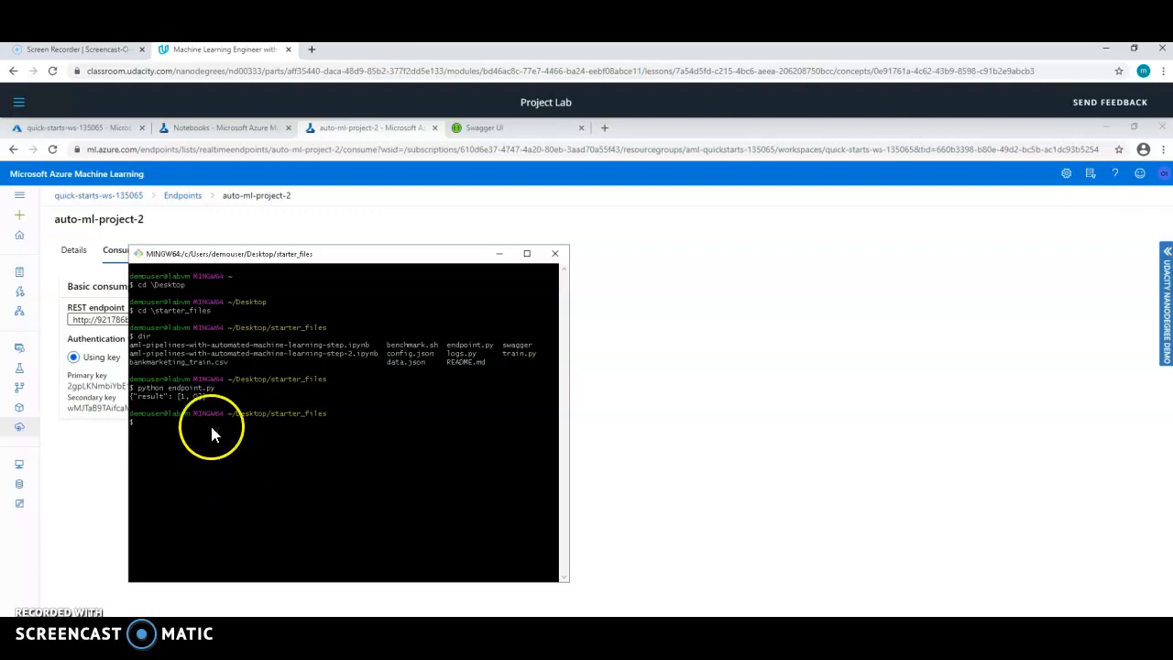